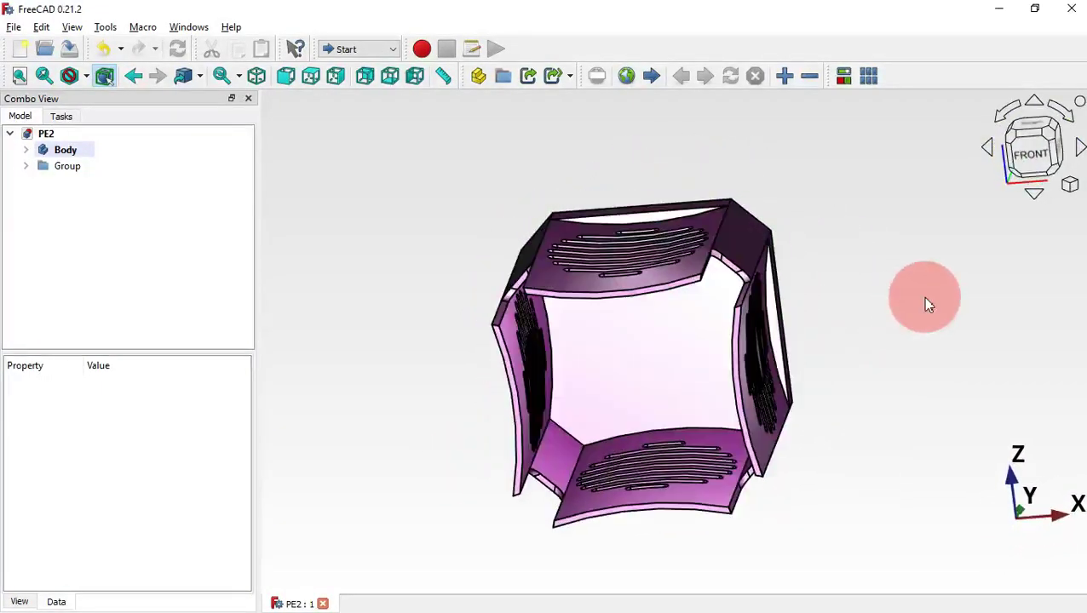
Examine the finished slotted housing model from several sides, including the curved walls and ventilation slots up close.
{"action": "scroll", "coordinate": [950, 323], "scroll_direction": "up", "scroll_amount": 5}
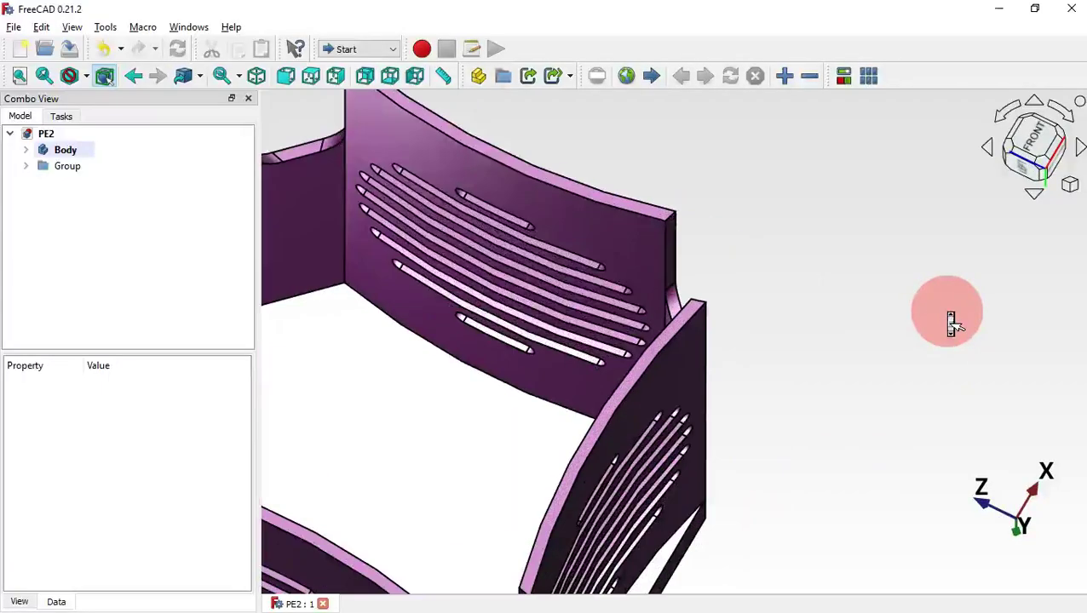
{"action": "scroll", "coordinate": [950, 323], "scroll_direction": "down", "scroll_amount": 5}
{"action": "left_click_drag", "start_coordinate": [922, 371], "coordinate": [773, 319]}
{"action": "scroll", "coordinate": [773, 319], "scroll_direction": "up", "scroll_amount": 4}
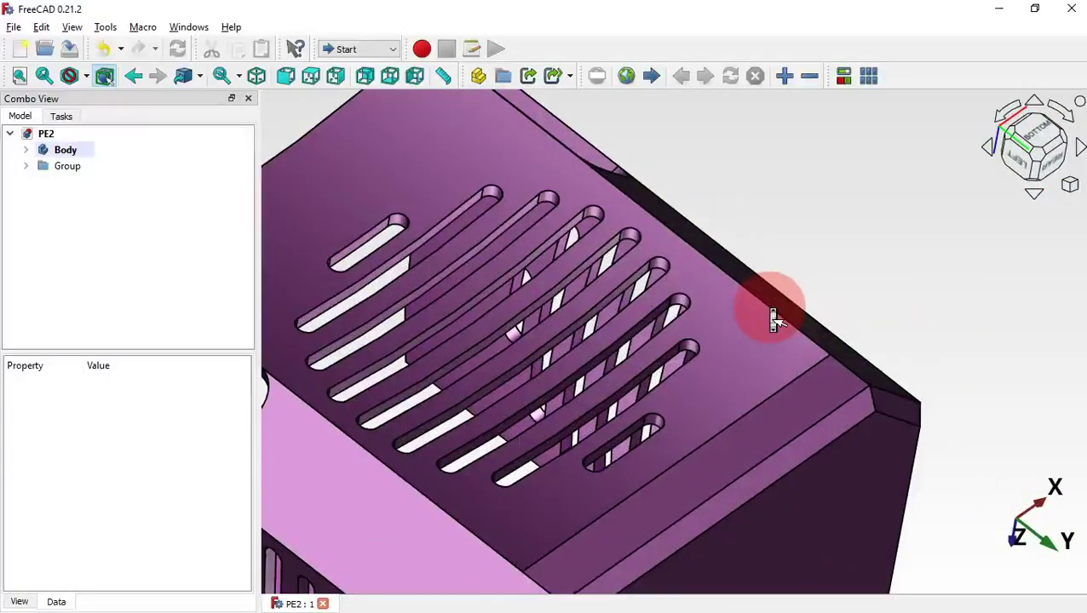
{"action": "scroll", "coordinate": [773, 319], "scroll_direction": "down", "scroll_amount": 4}
{"action": "left_click_drag", "start_coordinate": [841, 288], "coordinate": [664, 388]}
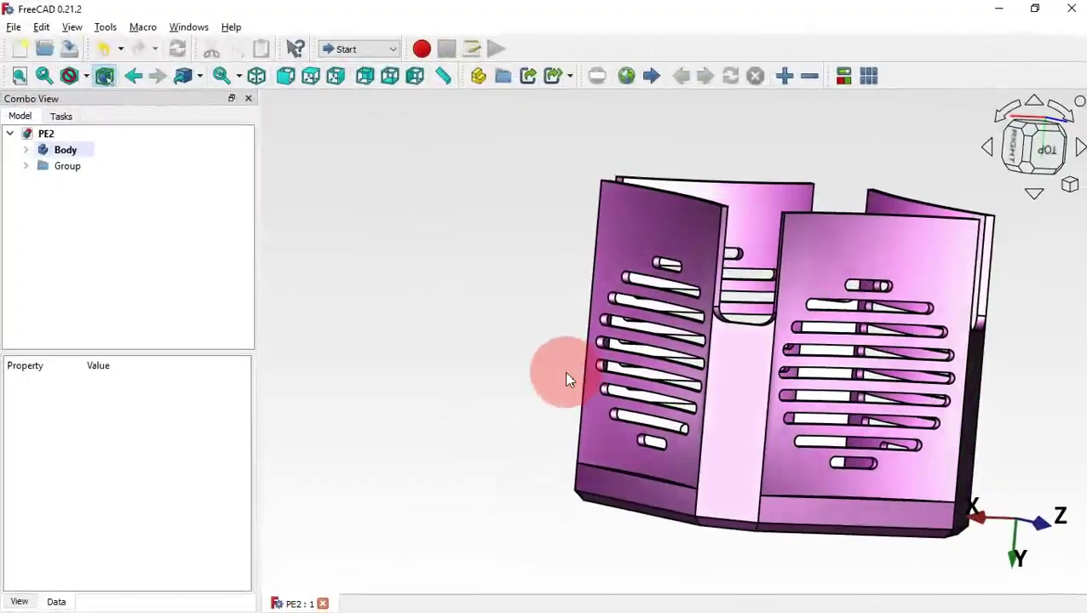
{"action": "scroll", "coordinate": [567, 380], "scroll_direction": "up", "scroll_amount": 5}
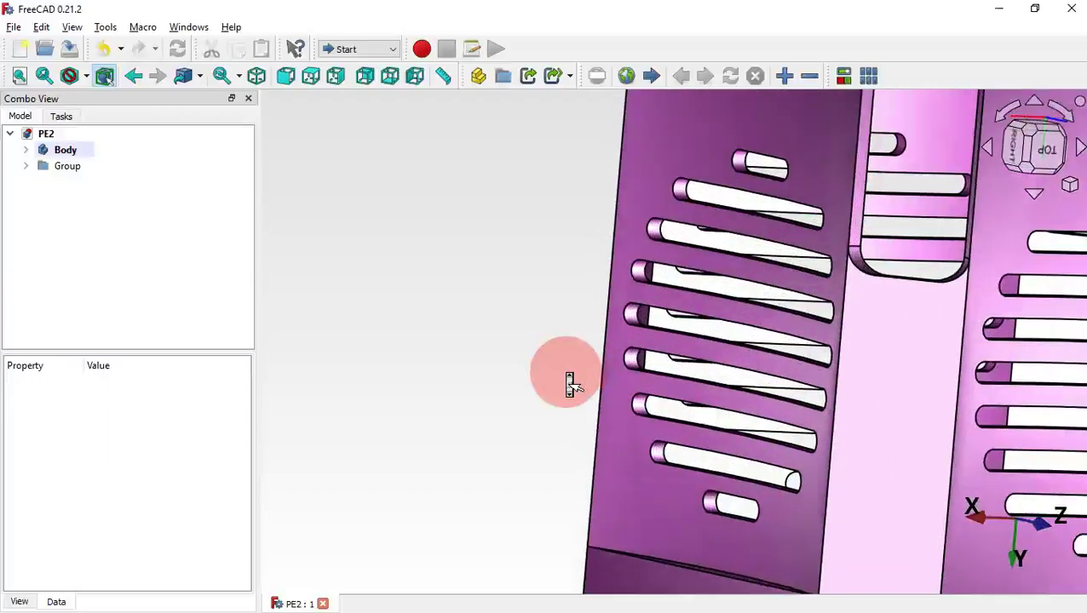
{"action": "scroll", "coordinate": [567, 380], "scroll_direction": "down", "scroll_amount": 5}
{"action": "left_click_drag", "start_coordinate": [778, 155], "coordinate": [481, 460]}
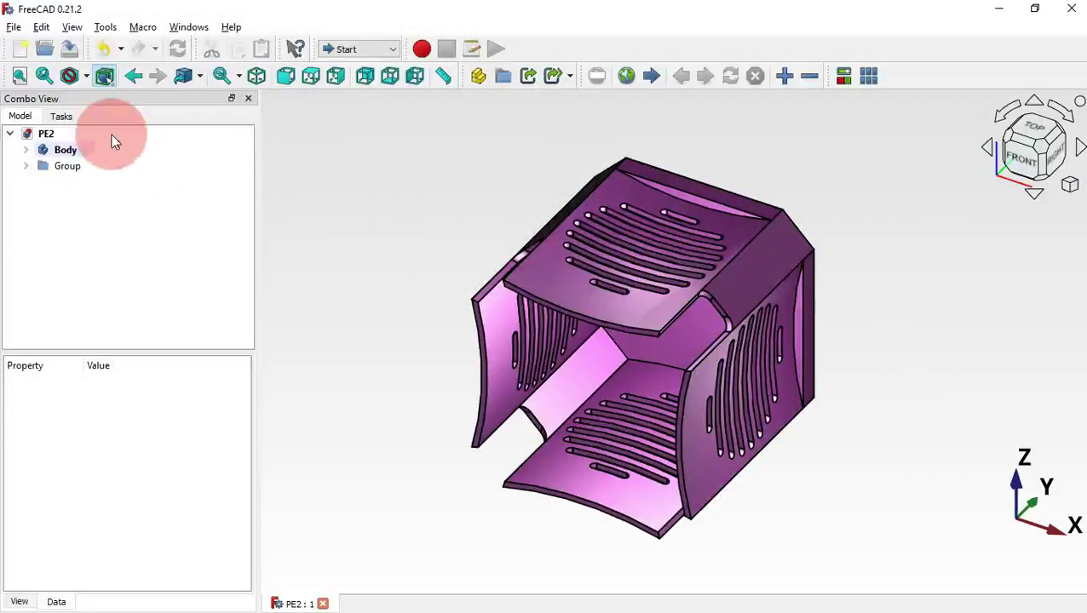
Create a new empty document and switch to the Part Design workbench.
{"action": "left_click", "coordinate": [21, 52]}
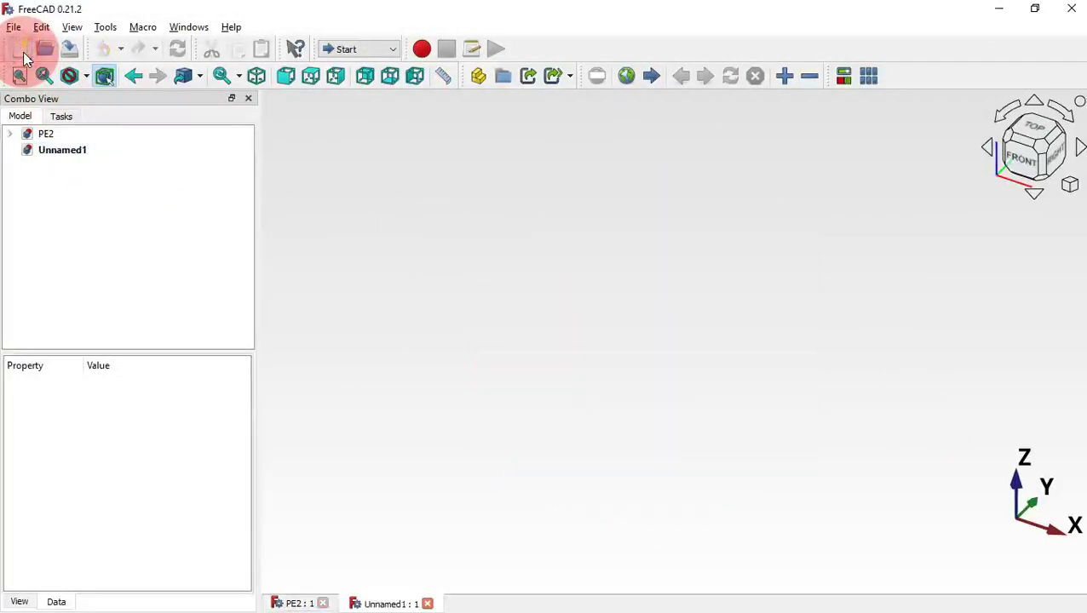
{"action": "left_click", "coordinate": [372, 52]}
{"action": "left_click", "coordinate": [373, 82]}
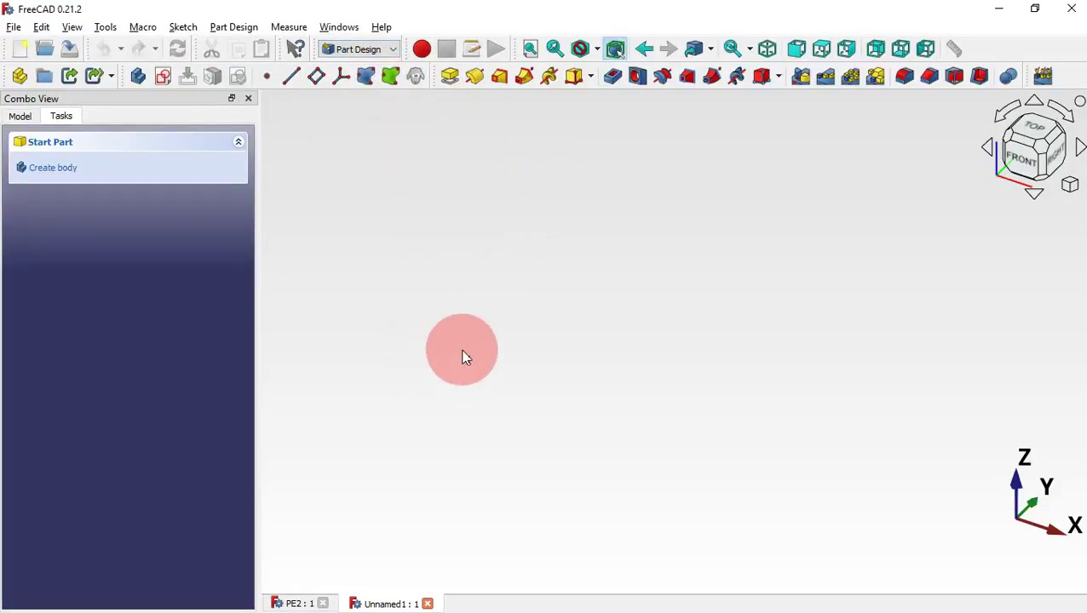
Inspect the overall block shape of the finished PE2 model from several sides, and return to the new document.
{"action": "left_click", "coordinate": [289, 603]}
{"action": "middle_click_drag", "start_coordinate": [933, 366], "coordinate": [863, 497]}
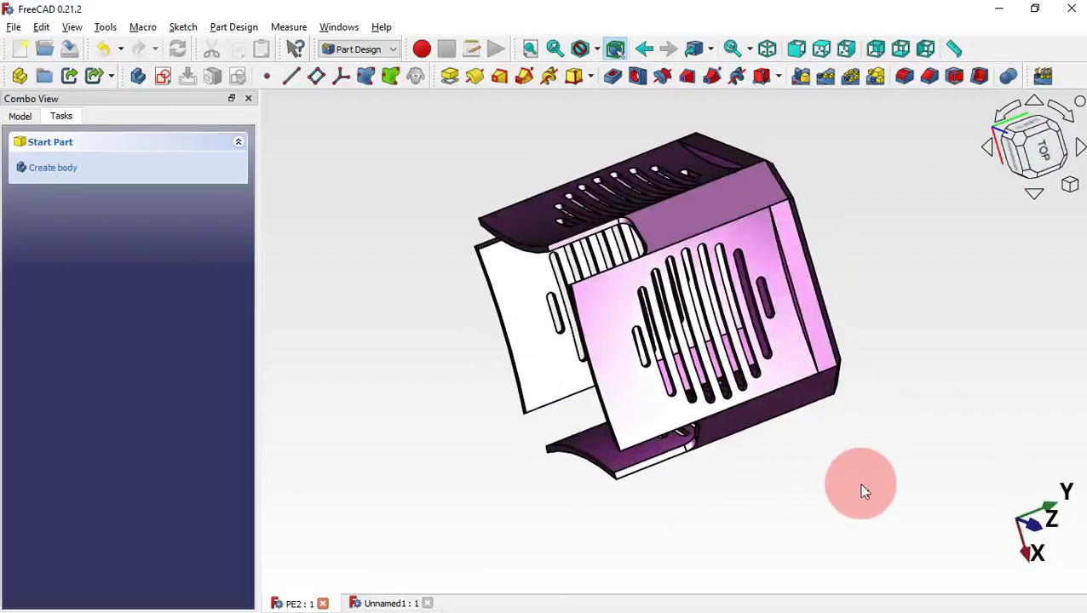
{"action": "middle_click_drag", "start_coordinate": [866, 232], "coordinate": [820, 400]}
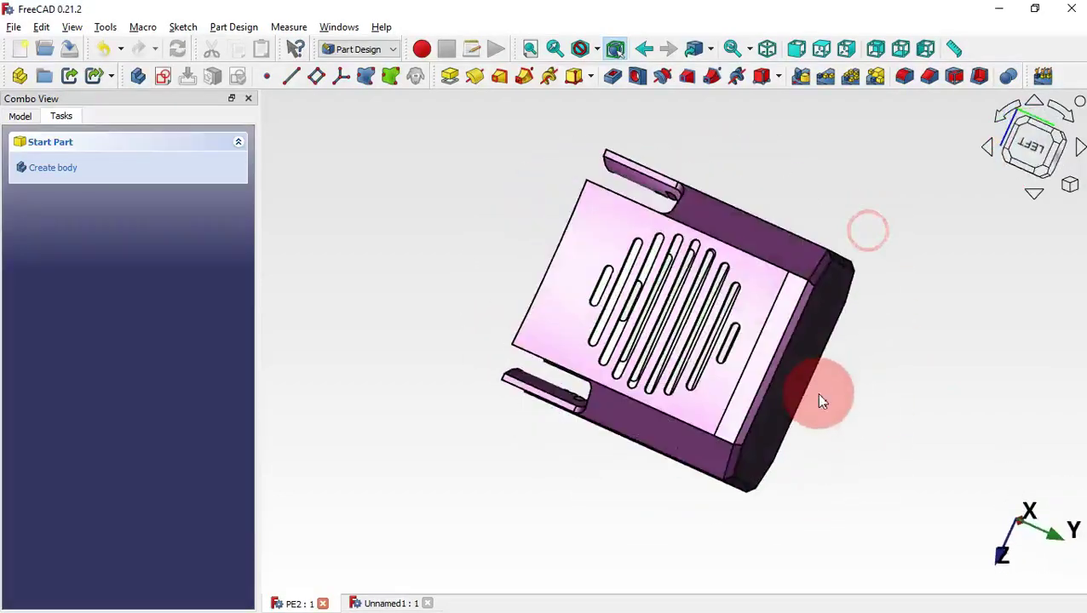
{"action": "left_click", "coordinate": [591, 78]}
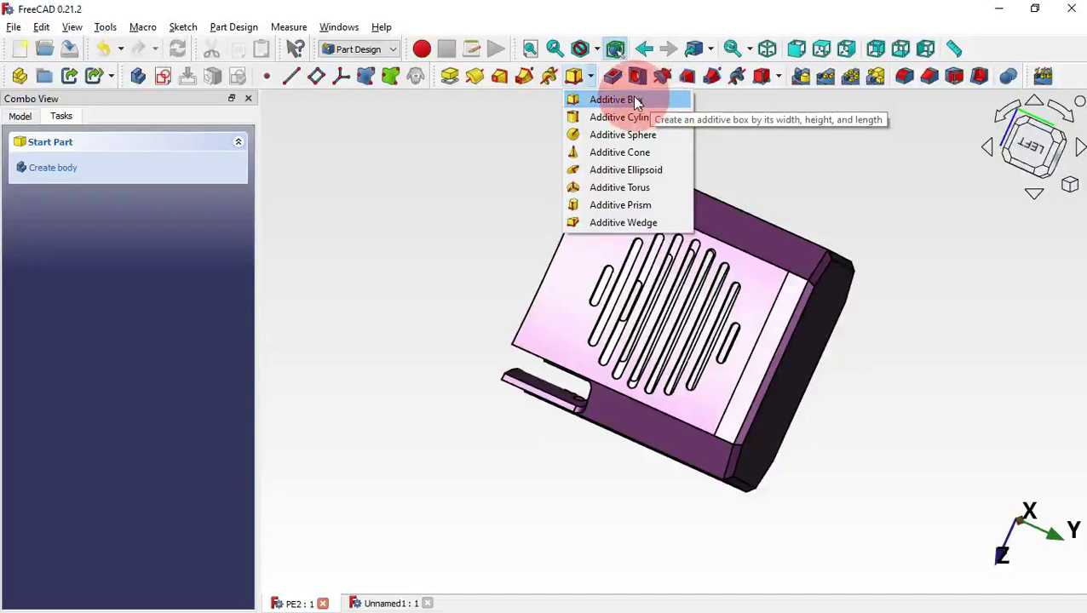
{"action": "left_click", "coordinate": [769, 162]}
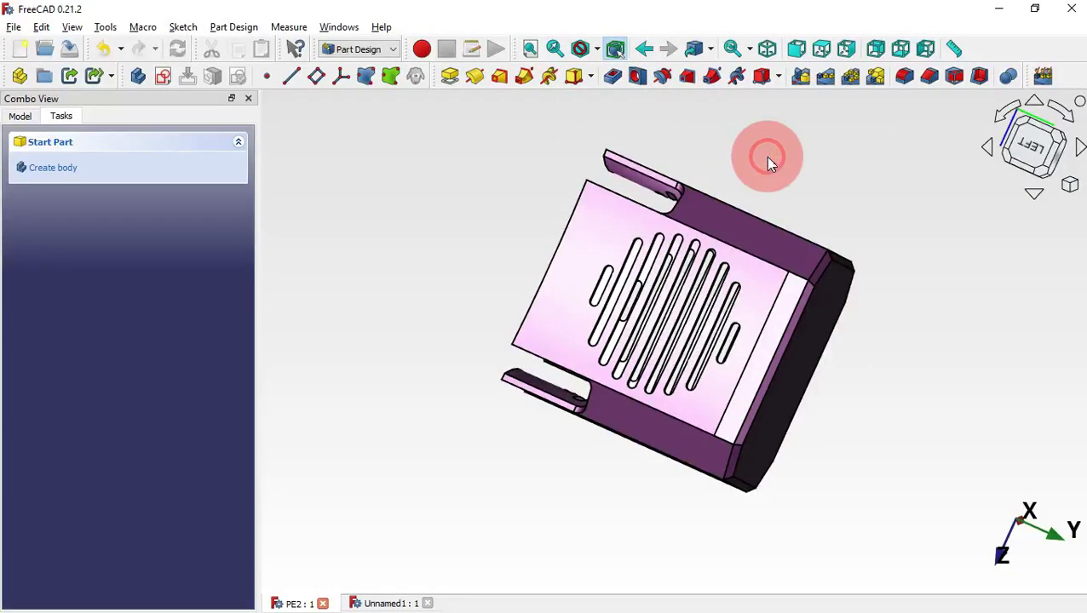
{"action": "left_click", "coordinate": [389, 602]}
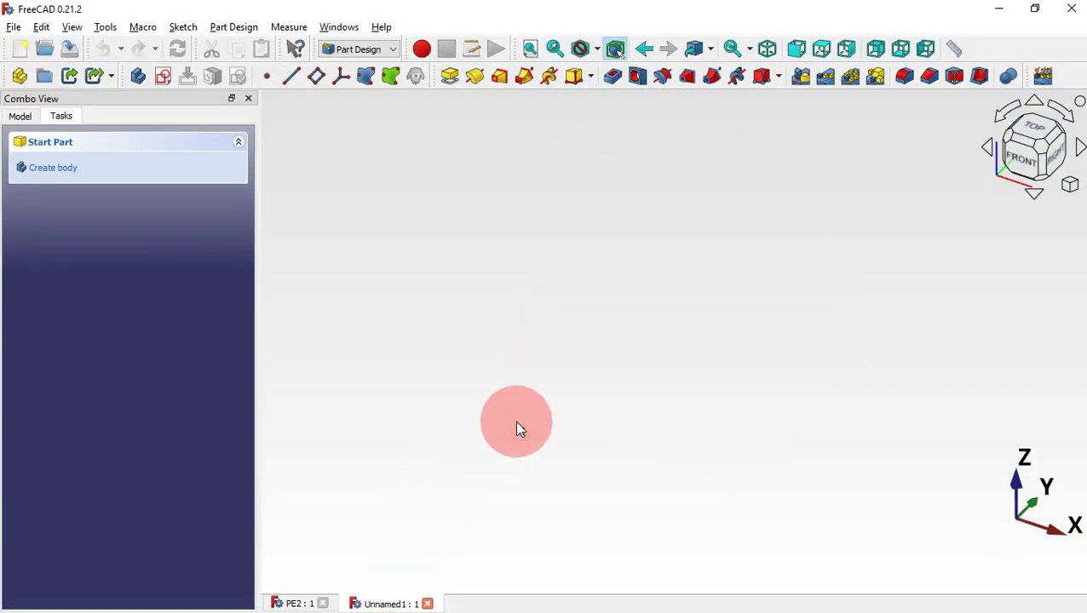
Start an additive box and attach it to the XY plane.
{"action": "left_click", "coordinate": [590, 80]}
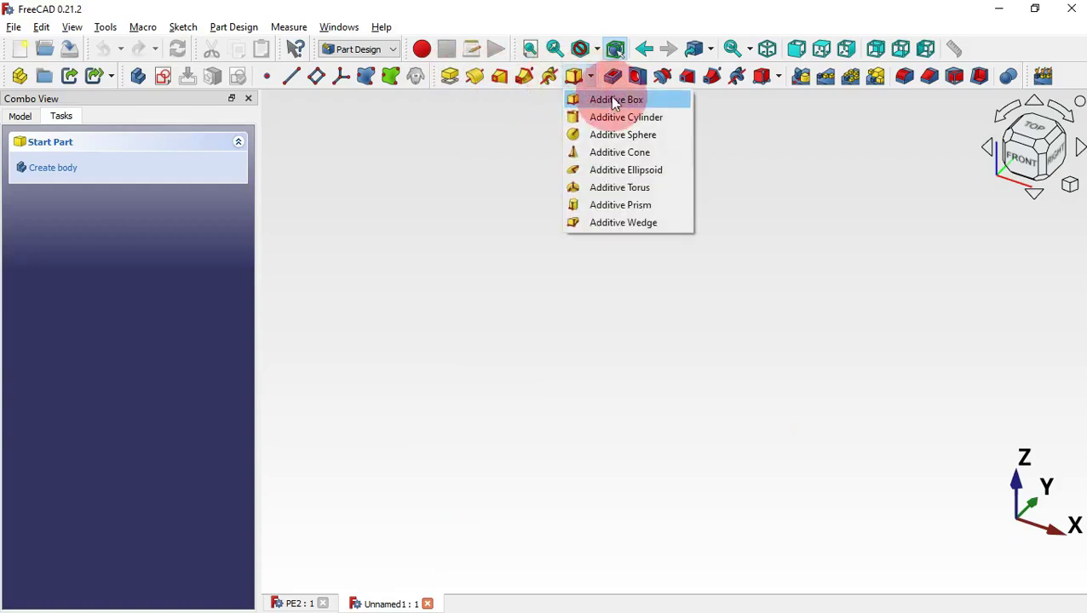
{"action": "left_click", "coordinate": [667, 99]}
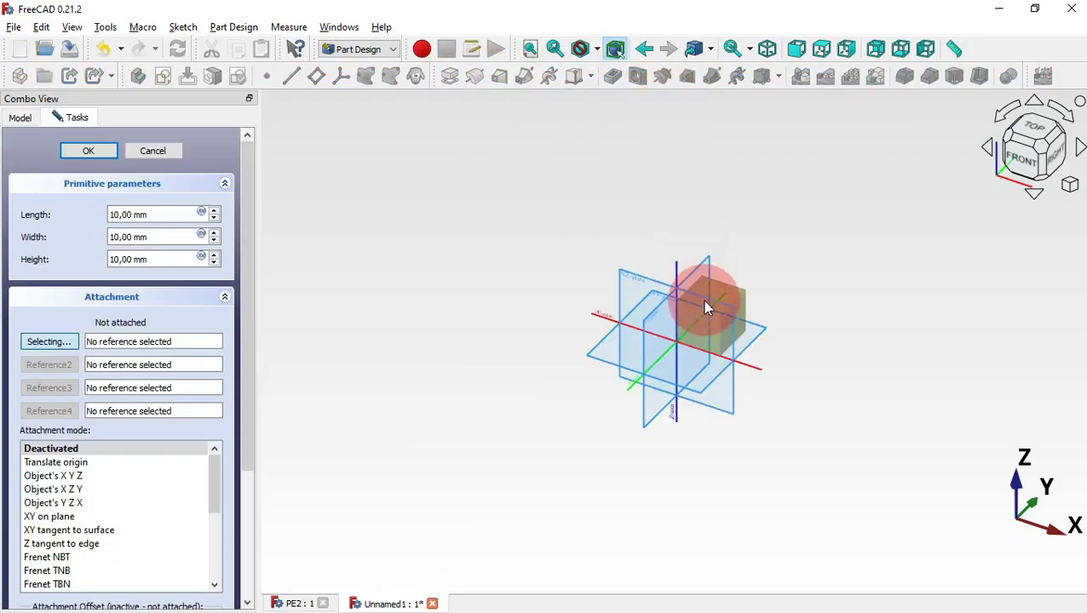
{"action": "scroll", "coordinate": [709, 255], "scroll_direction": "up", "scroll_amount": 5}
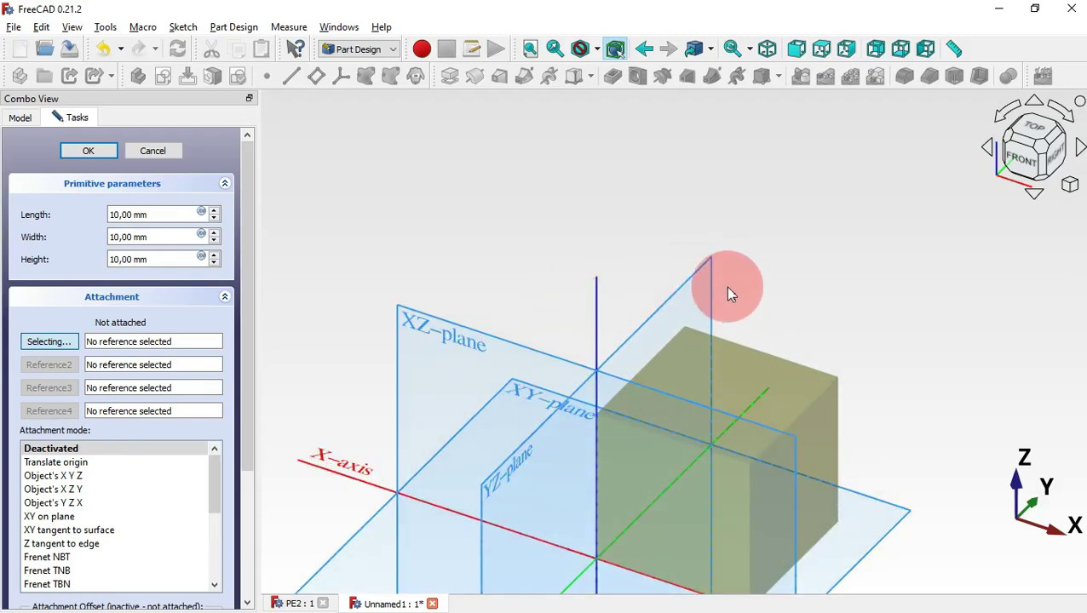
{"action": "left_click", "coordinate": [538, 395]}
{"action": "scroll", "coordinate": [682, 281], "scroll_direction": "down", "scroll_amount": 3}
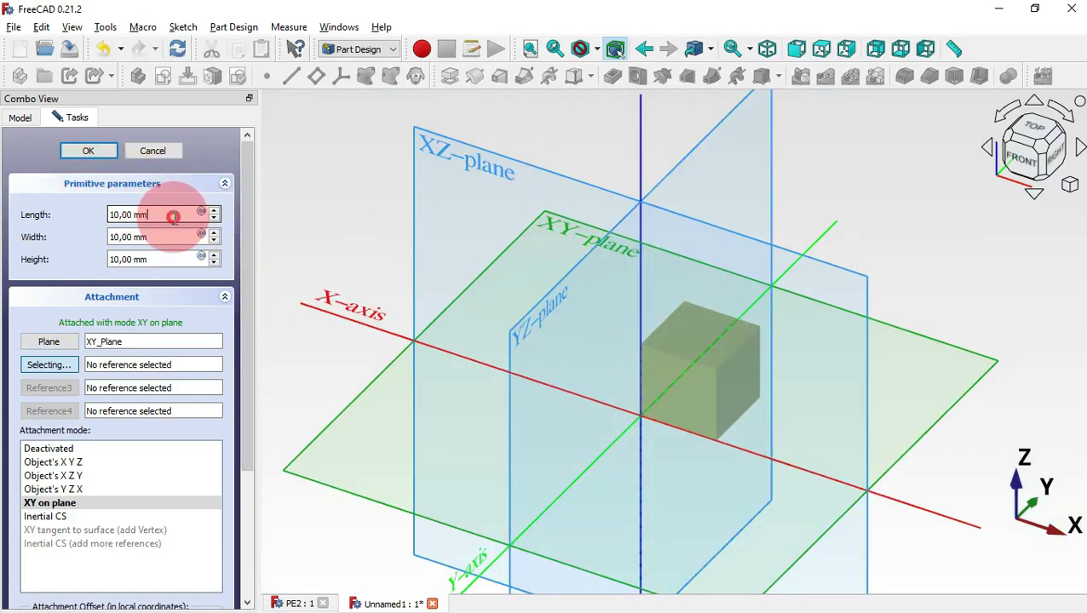
Set the box's length, width and height to 70 mm each.
{"action": "left_click_drag", "start_coordinate": [173, 217], "coordinate": [73, 212]}
{"action": "type", "text": "70"}
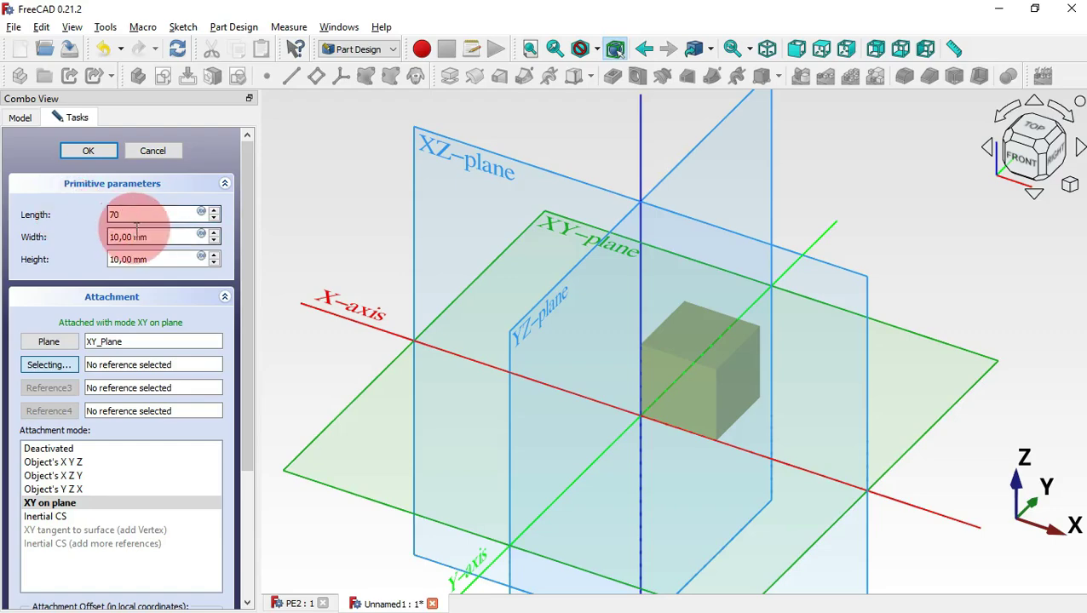
{"action": "left_click_drag", "start_coordinate": [166, 237], "coordinate": [62, 237]}
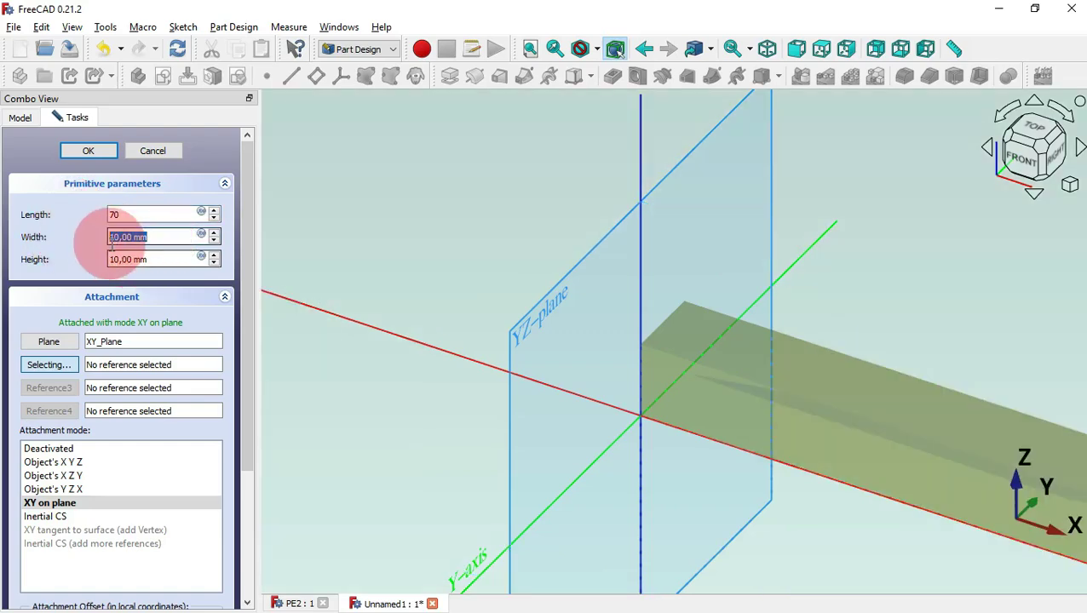
{"action": "left_click_drag", "start_coordinate": [174, 260], "coordinate": [100, 263]}
{"action": "type", "text": "70"}
{"action": "left_click", "coordinate": [448, 248]}
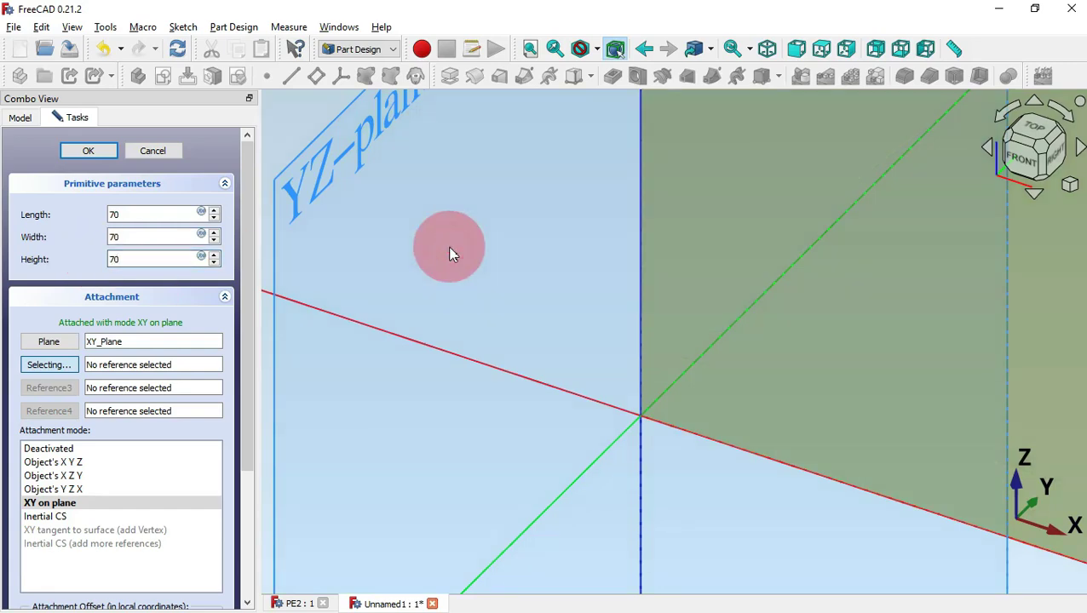
{"action": "key", "text": "v"}
{"action": "key", "text": "f"}
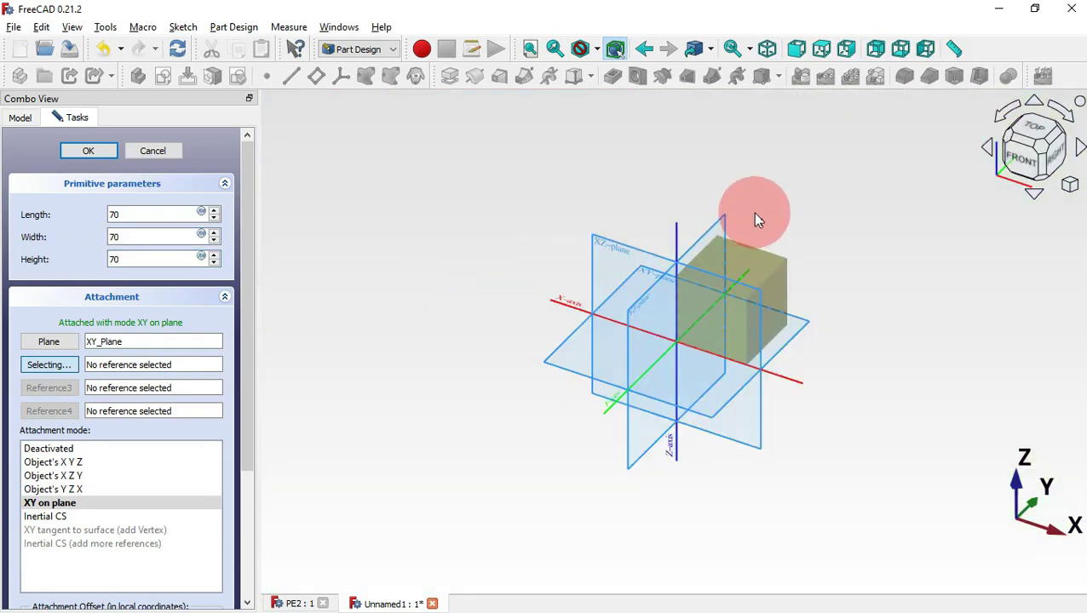
{"action": "scroll", "coordinate": [707, 253], "scroll_direction": "up", "scroll_amount": 2}
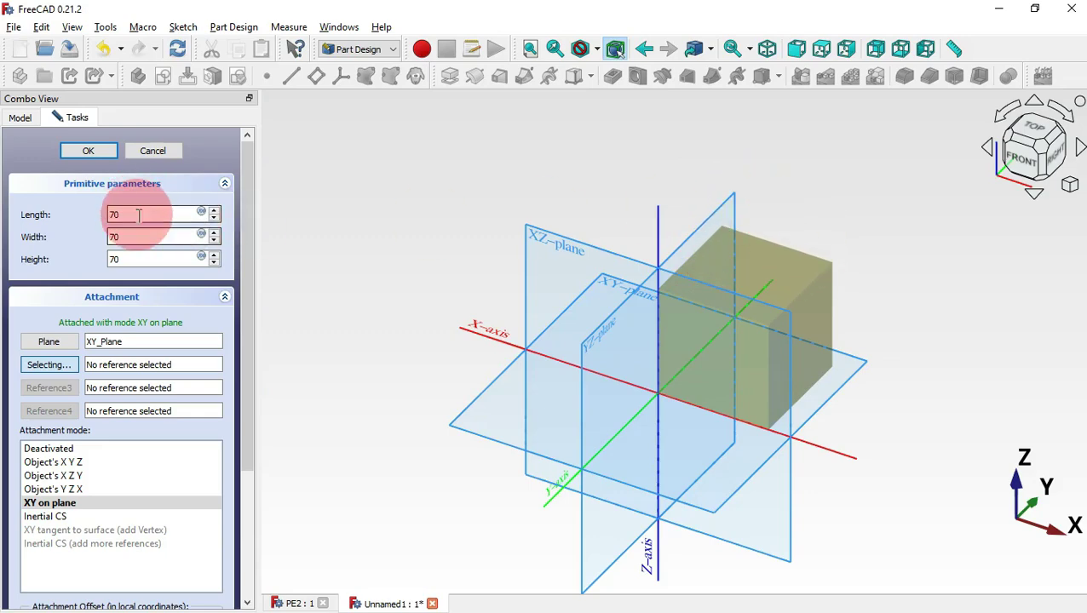
Set the box's attachment offset in the x-direction to -35 mm.
{"action": "left_click_drag", "start_coordinate": [727, 173], "coordinate": [677, 163]}
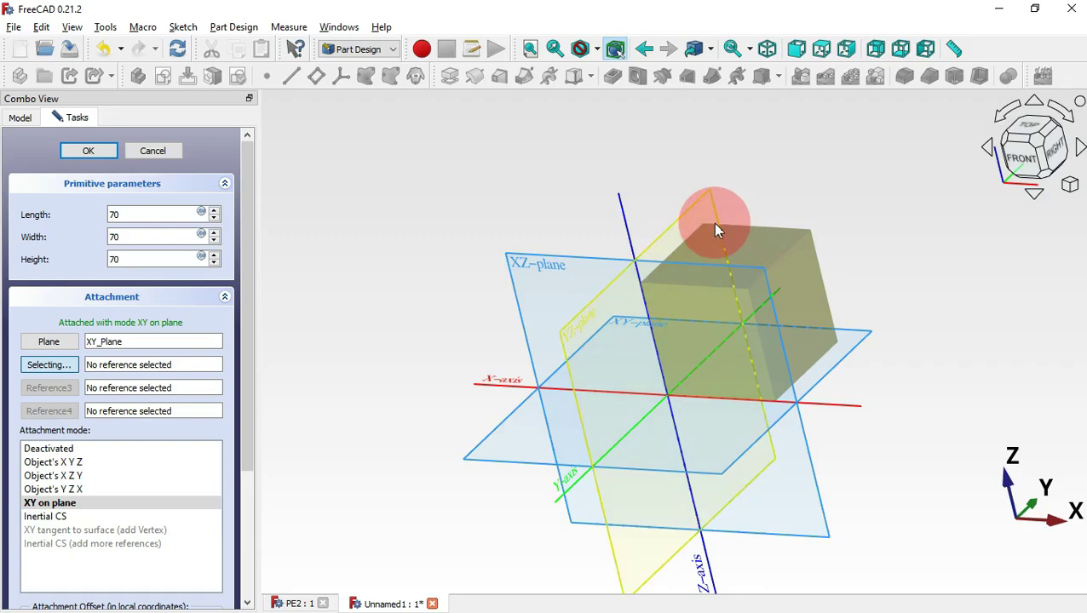
{"action": "left_click_drag", "start_coordinate": [549, 232], "coordinate": [721, 298]}
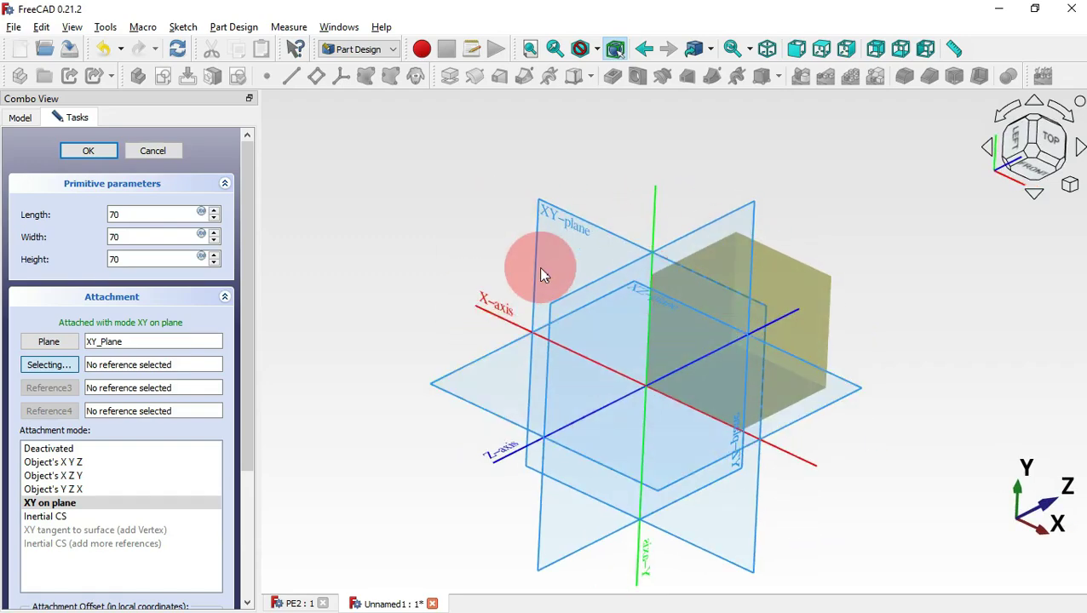
{"action": "left_click_drag", "start_coordinate": [243, 197], "coordinate": [261, 445]}
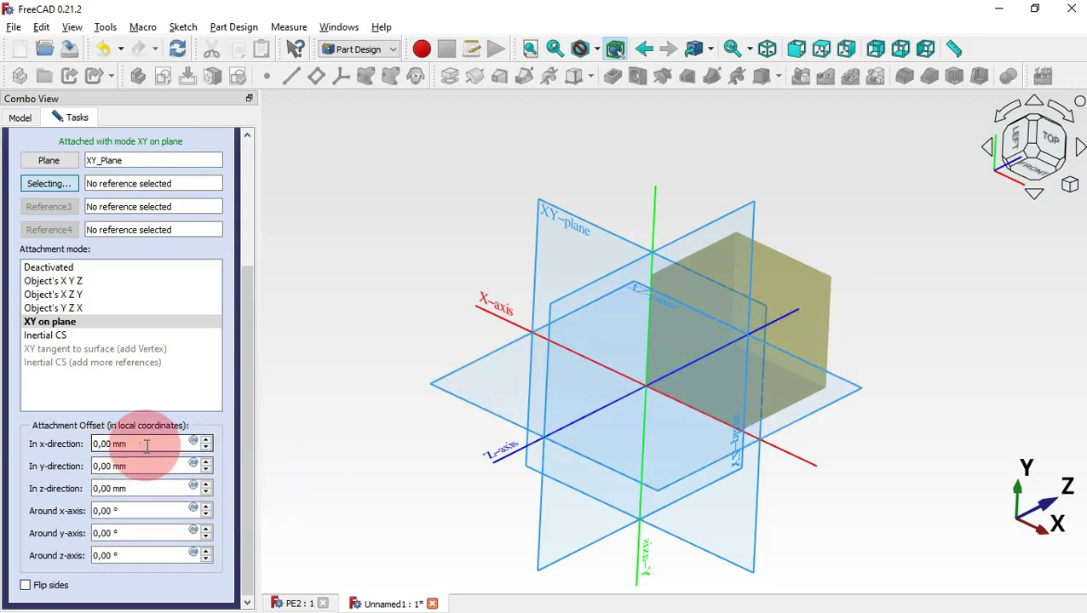
{"action": "left_click_drag", "start_coordinate": [154, 443], "coordinate": [79, 440]}
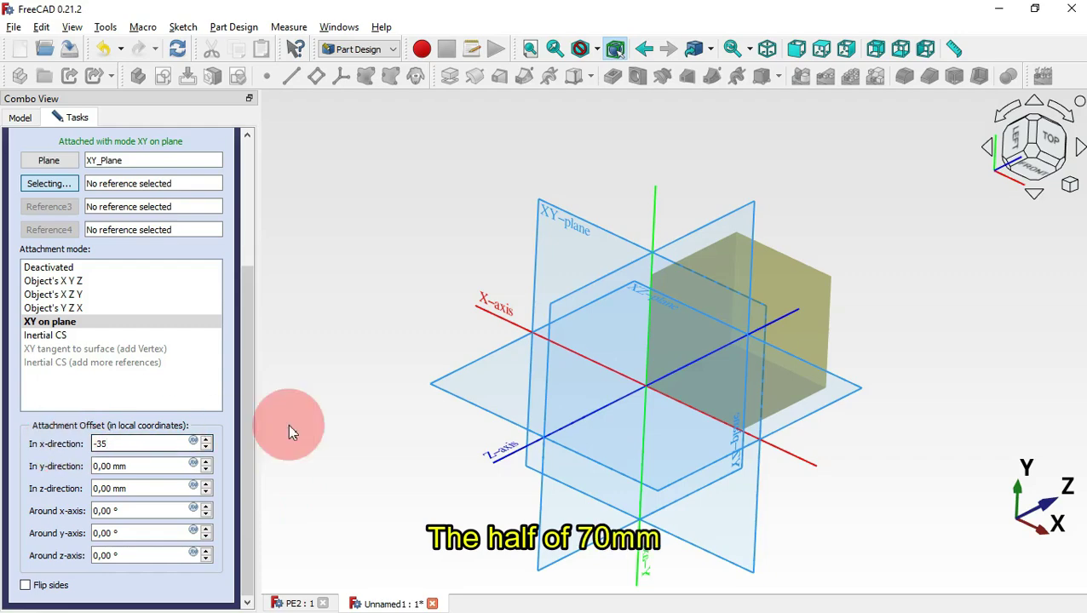
{"action": "left_click", "coordinate": [865, 277]}
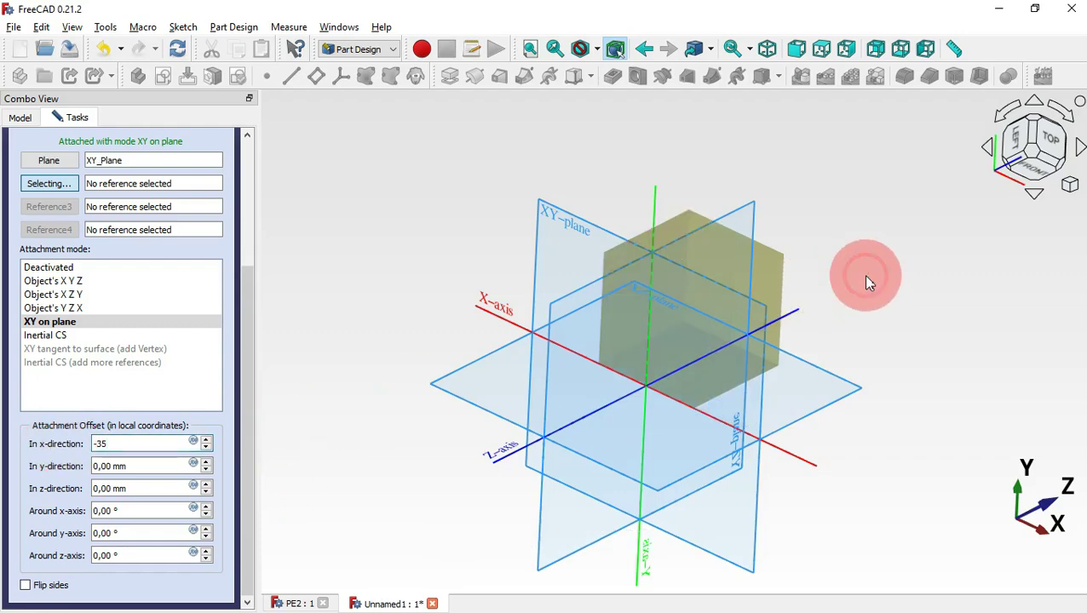
{"action": "middle_click_drag", "start_coordinate": [579, 177], "coordinate": [589, 226]}
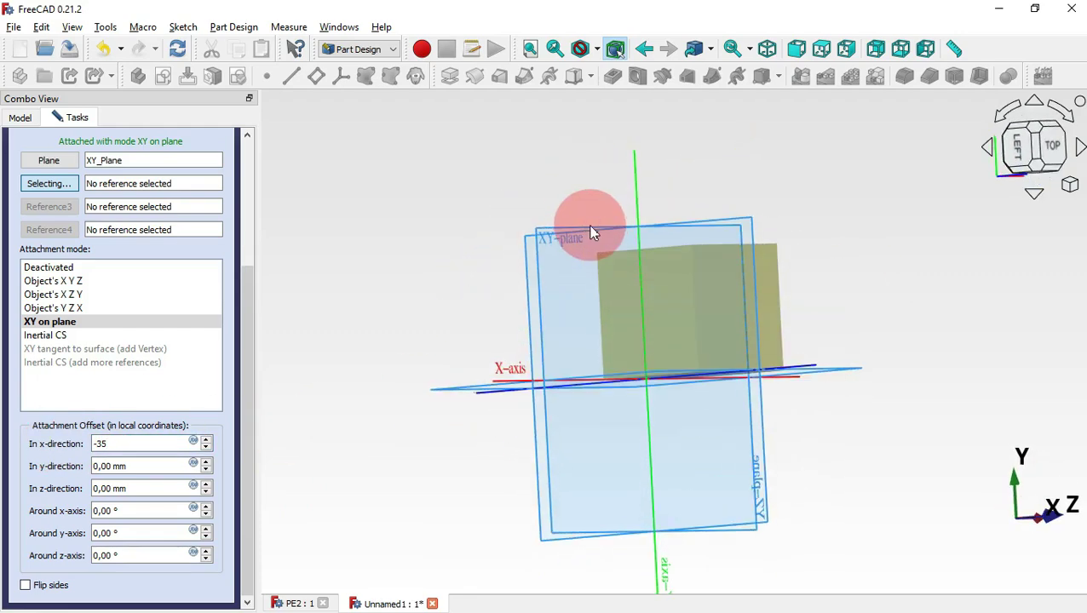
Set the box's attachment offsets in the y- and z-directions to -35 mm and create the box.
{"action": "left_click_drag", "start_coordinate": [133, 464], "coordinate": [52, 464]}
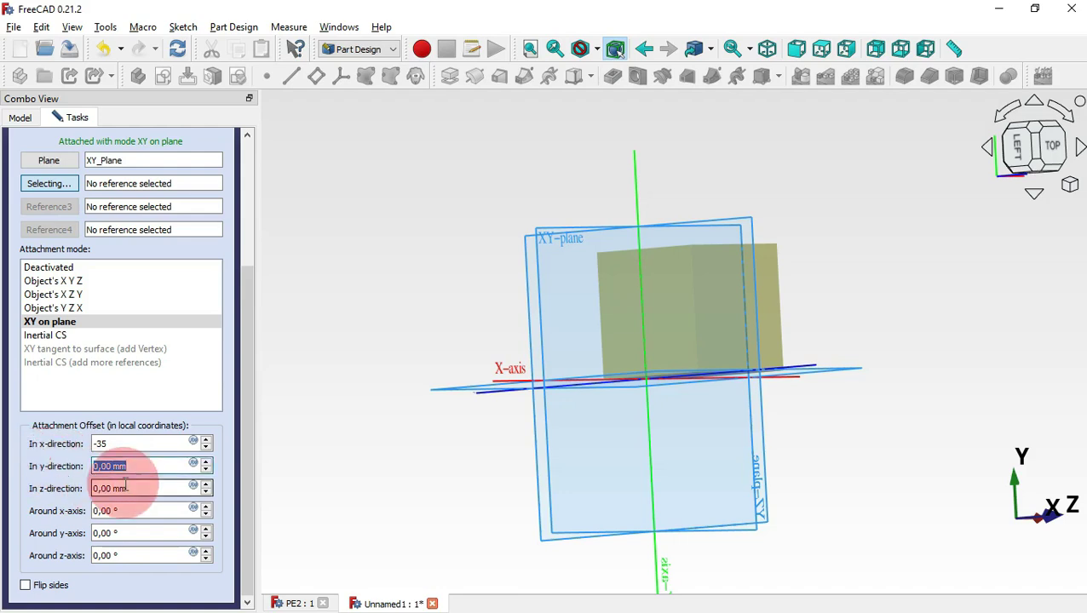
{"action": "type", "text": "-35"}
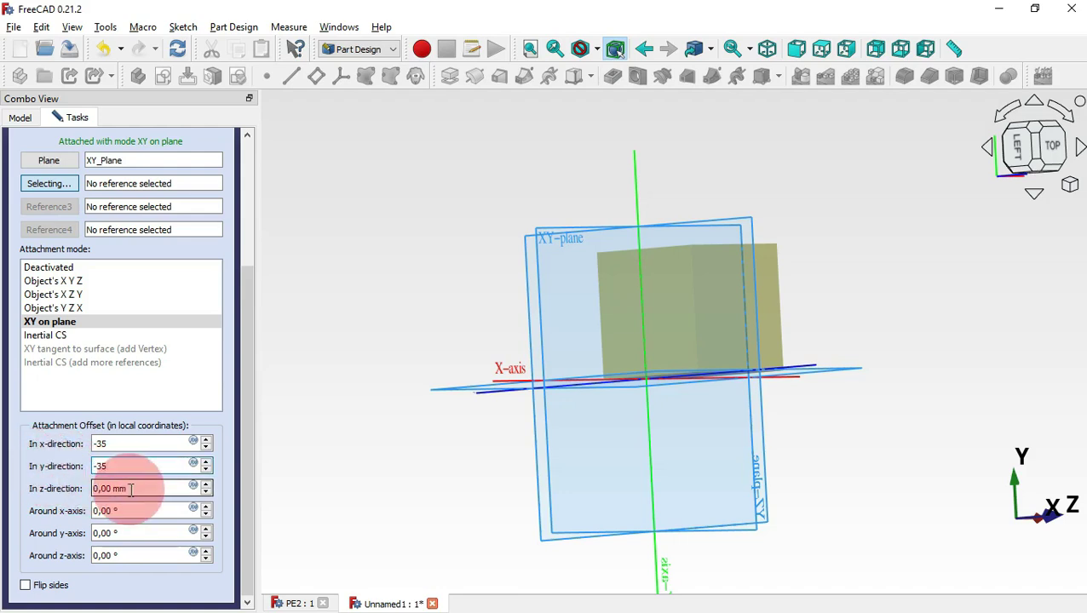
{"action": "left_click_drag", "start_coordinate": [138, 493], "coordinate": [68, 493]}
{"action": "type", "text": "-35"}
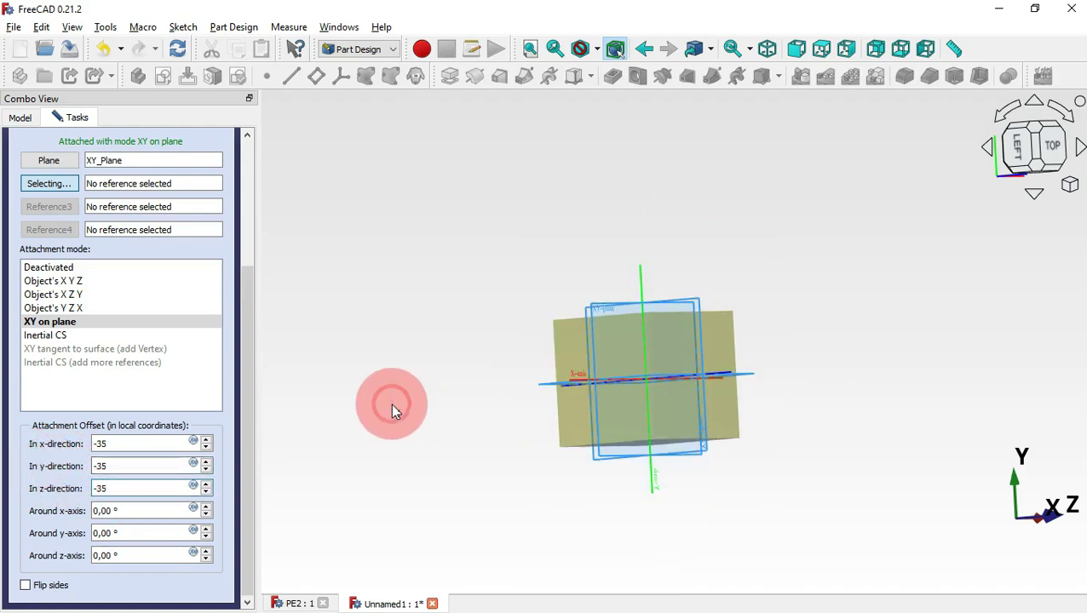
{"action": "type", "text": "0"}
{"action": "middle_click_drag", "start_coordinate": [727, 223], "coordinate": [784, 397]}
{"action": "left_click_drag", "start_coordinate": [242, 388], "coordinate": [245, 156]}
{"action": "left_click", "coordinate": [90, 154]}
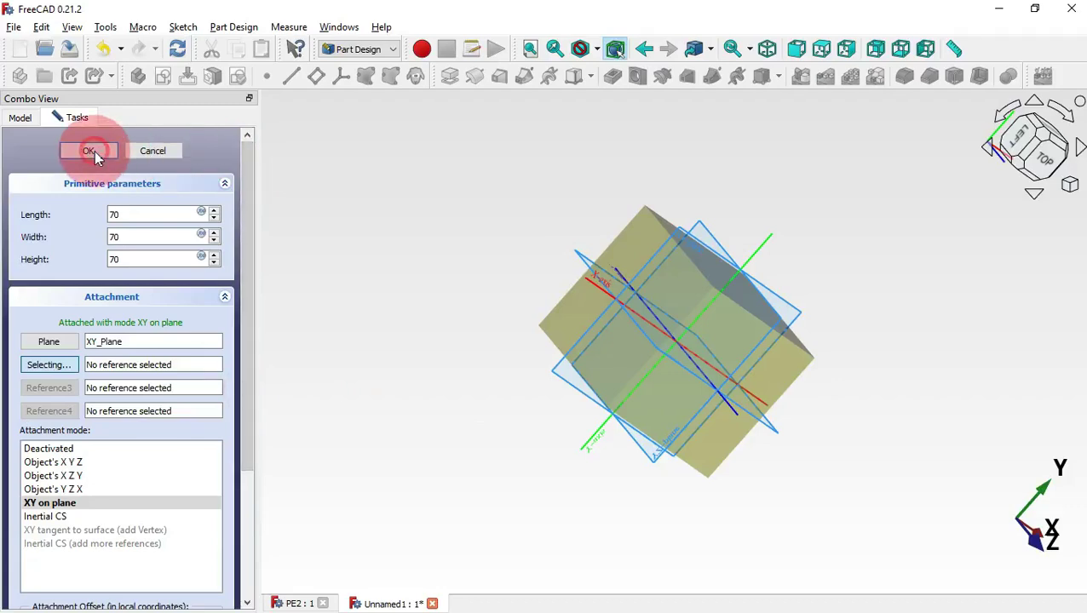
{"action": "key", "text": "0"}
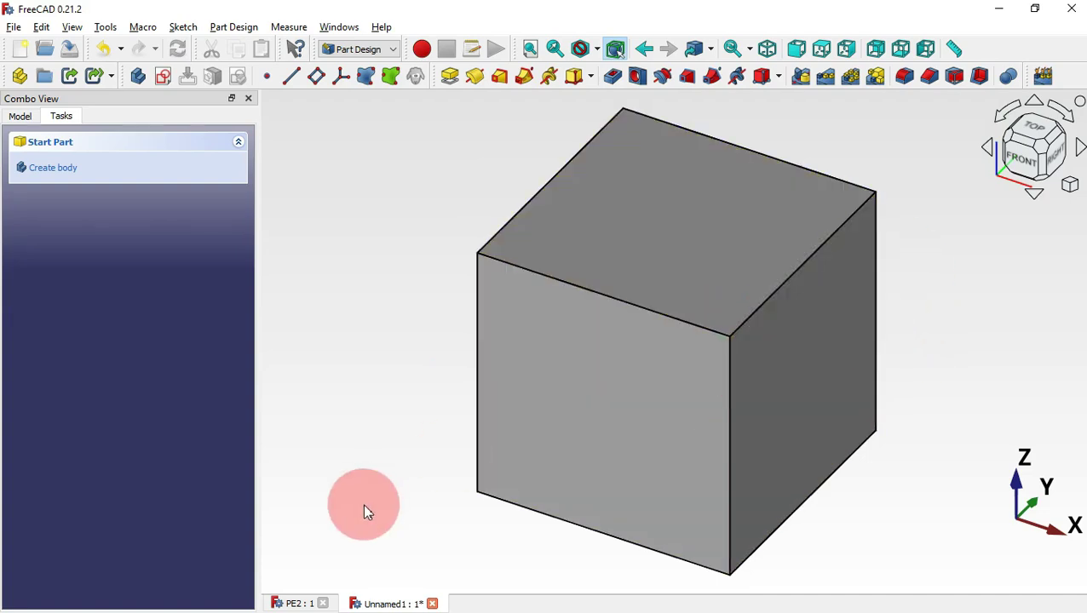
Examine the corners and side walls of the finished PE2 model from several angles.
{"action": "left_click", "coordinate": [300, 604]}
{"action": "left_click_drag", "start_coordinate": [543, 364], "coordinate": [538, 367]}
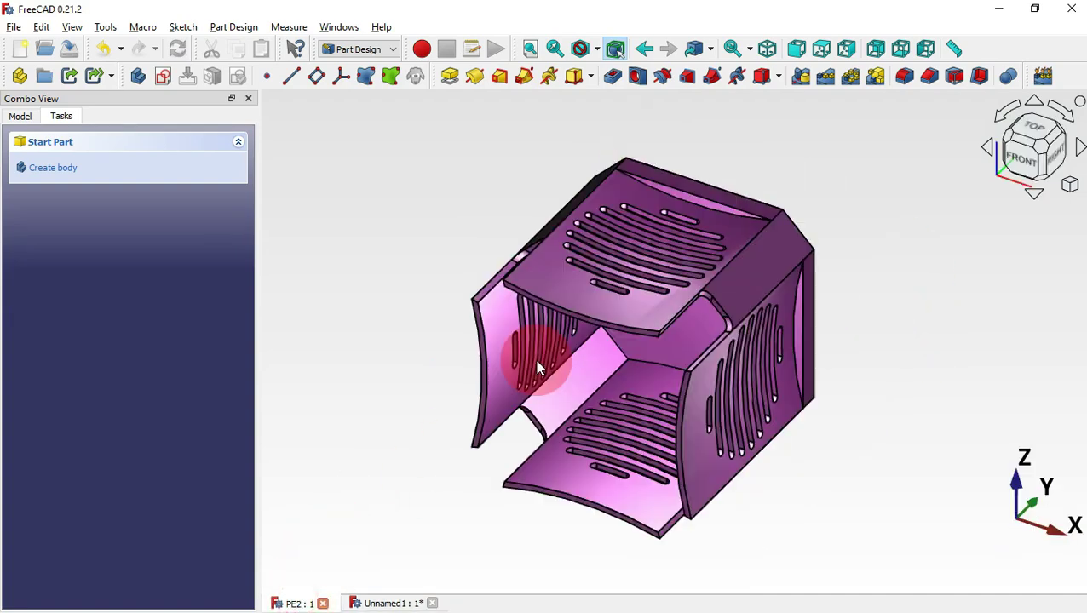
{"action": "left_click_drag", "start_coordinate": [515, 223], "coordinate": [590, 179]}
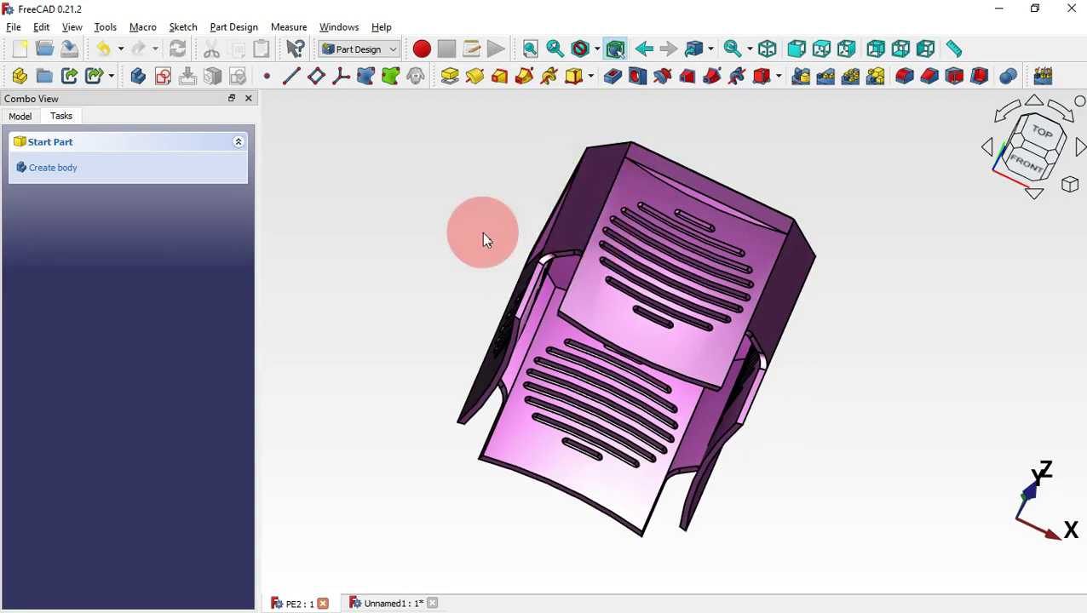
{"action": "left_click_drag", "start_coordinate": [441, 289], "coordinate": [654, 222]}
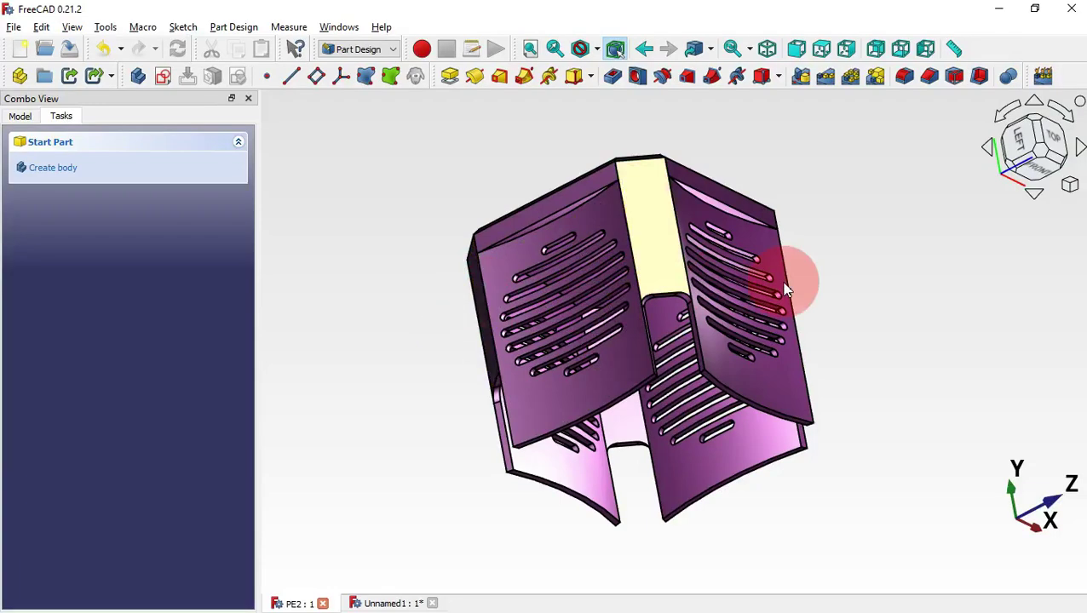
In the new document, chamfer the upper and lower Y-direction edges of the cube's left face by 10 mm.
{"action": "key", "text": "0"}
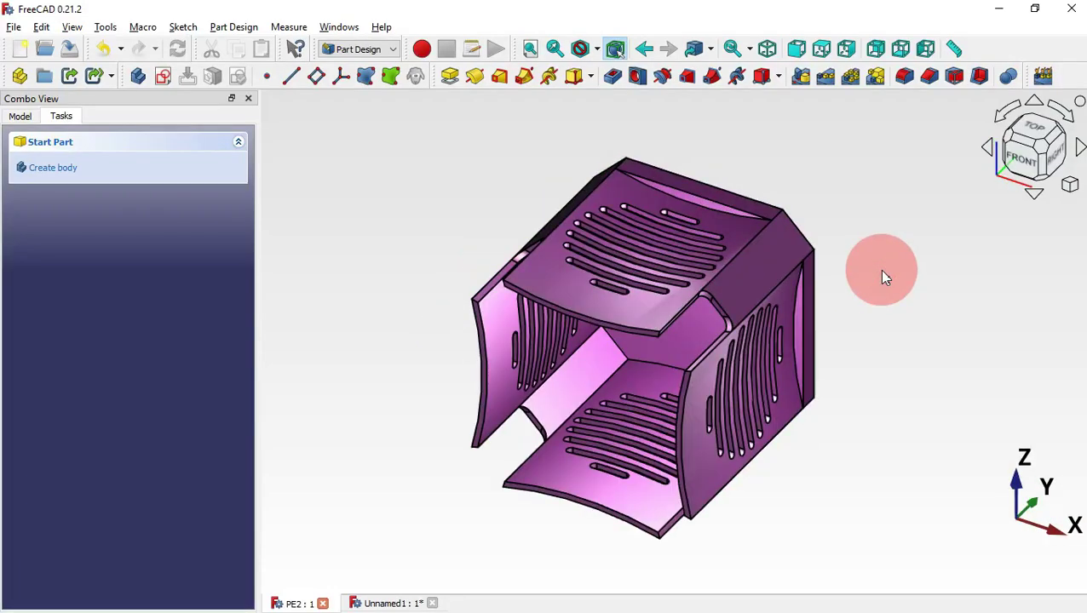
{"action": "left_click", "coordinate": [374, 603]}
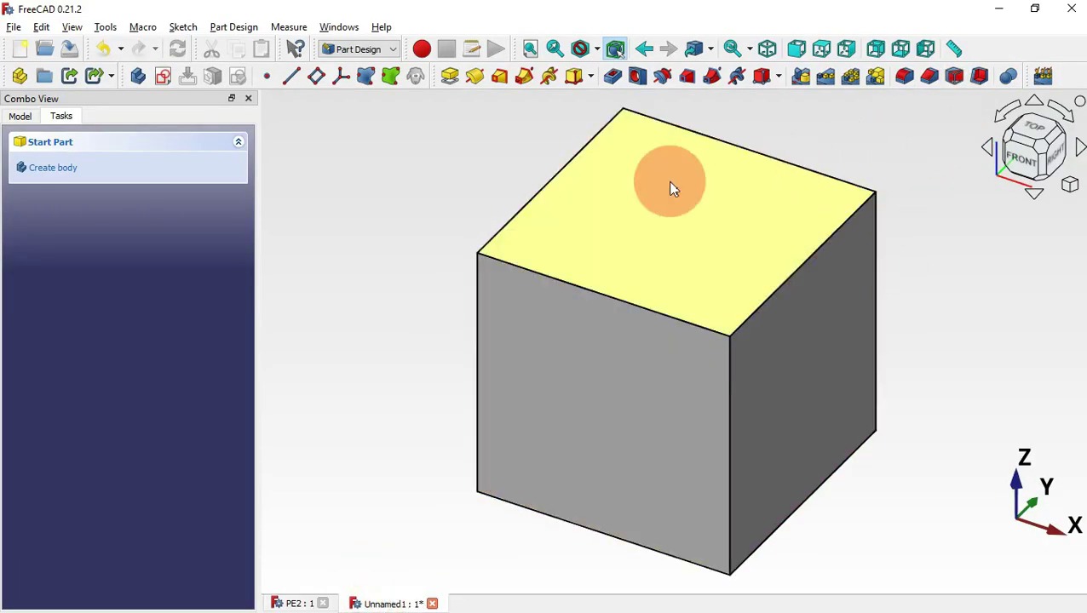
{"action": "left_click", "coordinate": [546, 188]}
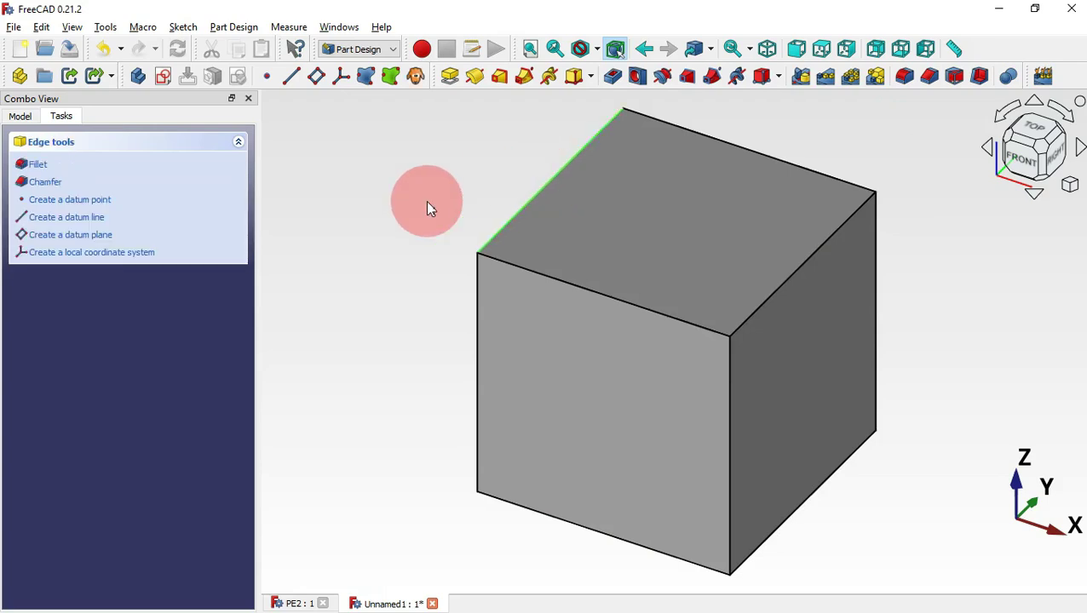
{"action": "middle_click_drag", "start_coordinate": [374, 226], "coordinate": [642, 285]}
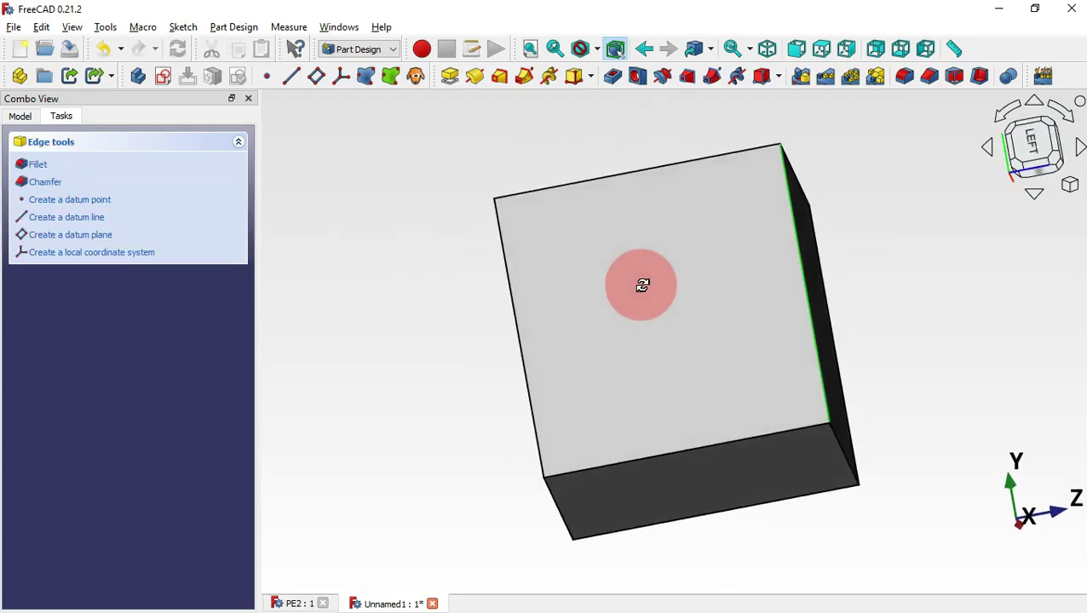
{"action": "left_click", "coordinate": [522, 365], "text": "ctrl"}
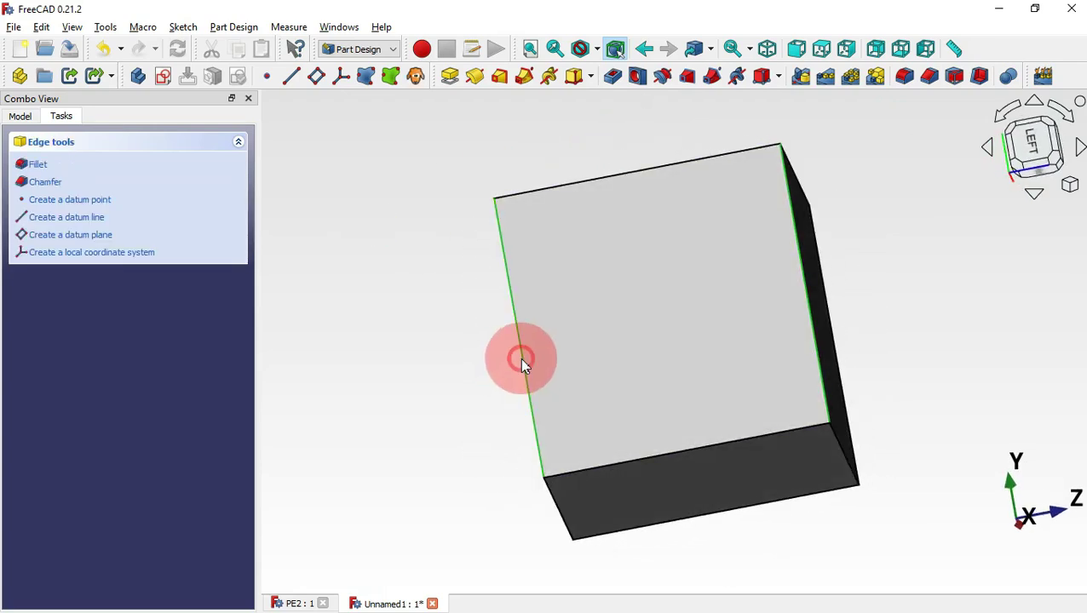
{"action": "left_click", "coordinate": [936, 86]}
{"action": "left_click_drag", "start_coordinate": [160, 412], "coordinate": [8, 415]}
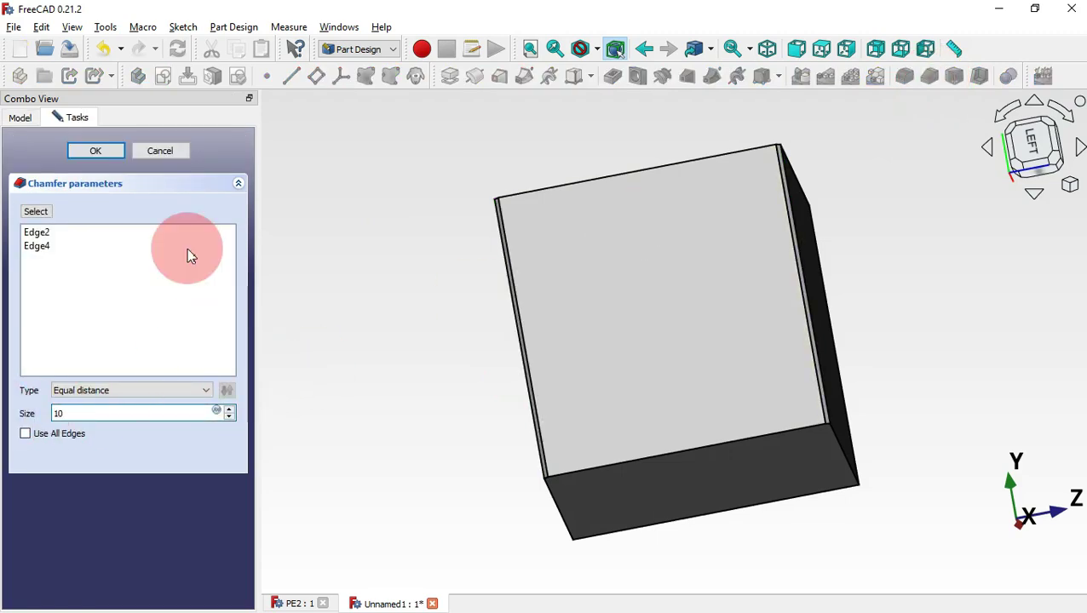
{"action": "left_click", "coordinate": [115, 152]}
{"action": "left_click_drag", "start_coordinate": [1026, 235], "coordinate": [769, 245]}
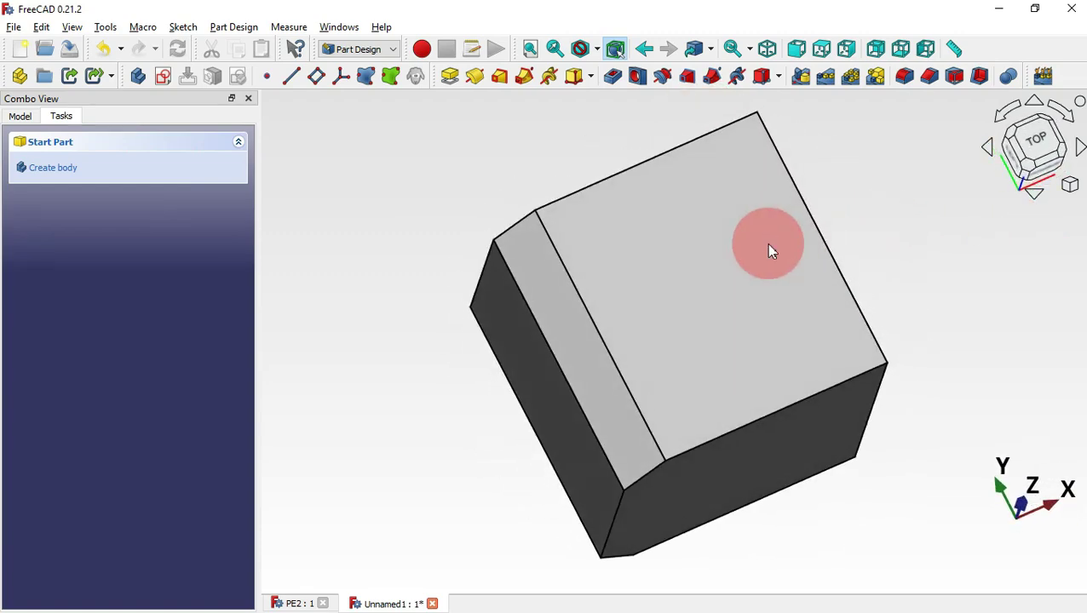
{"action": "key", "text": "0"}
{"action": "left_click", "coordinate": [362, 172]}
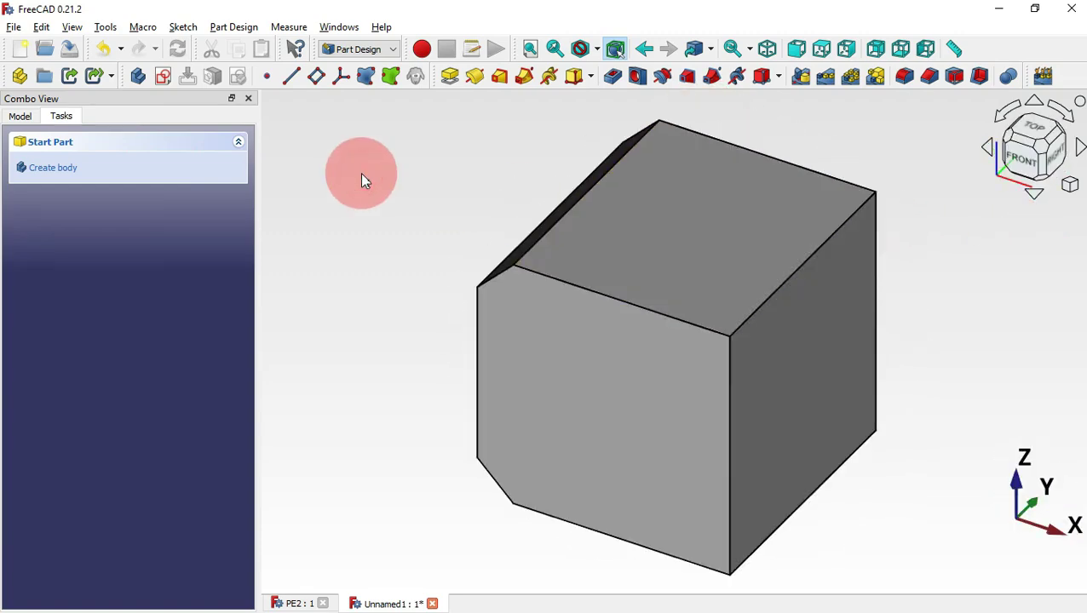
Start a sketch on the XZ-plane and reference the chamfered cube's left vertical edge as external geometry.
{"action": "key", "text": "ctrl+Tab"}
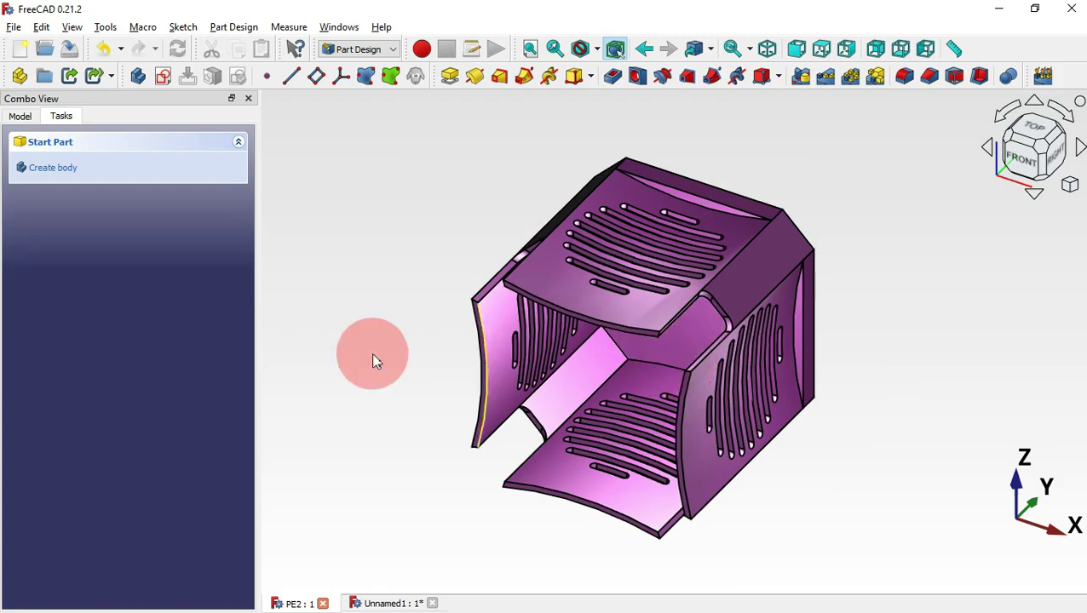
{"action": "left_click_drag", "start_coordinate": [531, 361], "coordinate": [528, 290]}
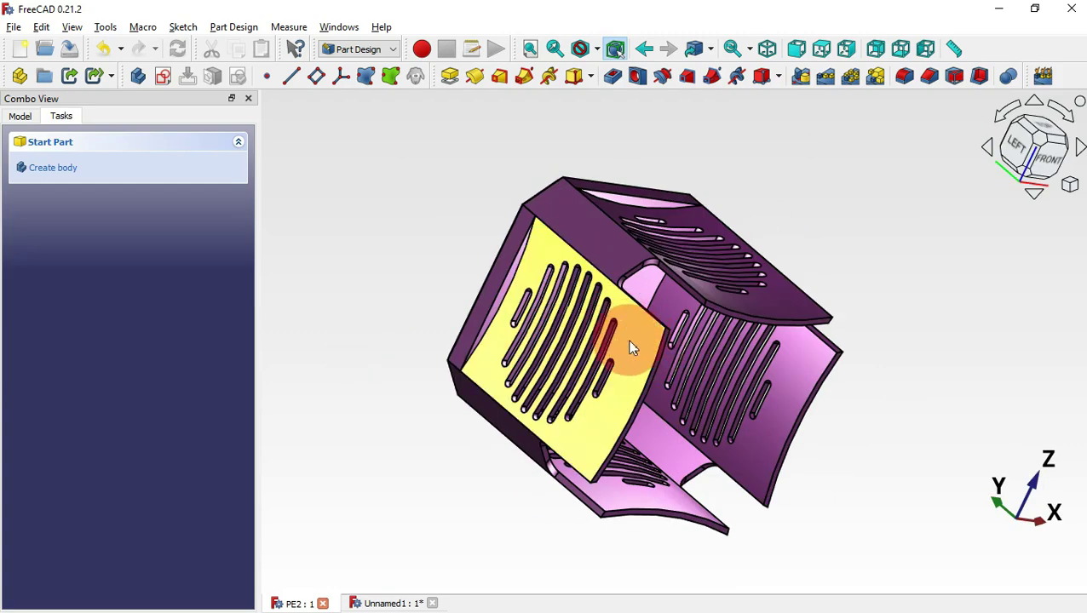
{"action": "left_click_drag", "start_coordinate": [630, 347], "coordinate": [852, 271]}
{"action": "key", "text": "ctrl+Tab"}
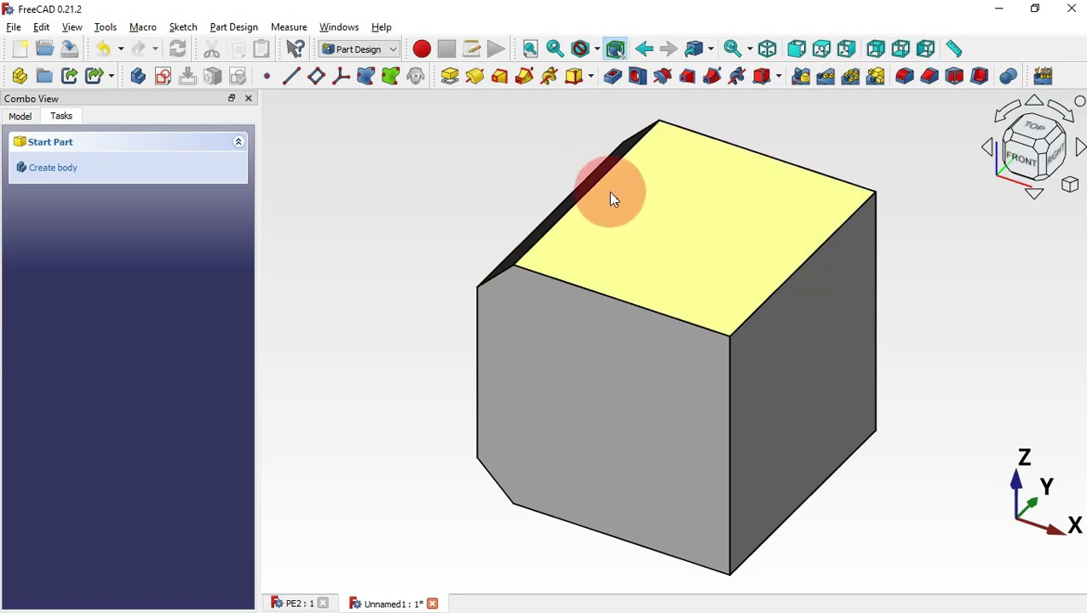
{"action": "left_click", "coordinate": [163, 81]}
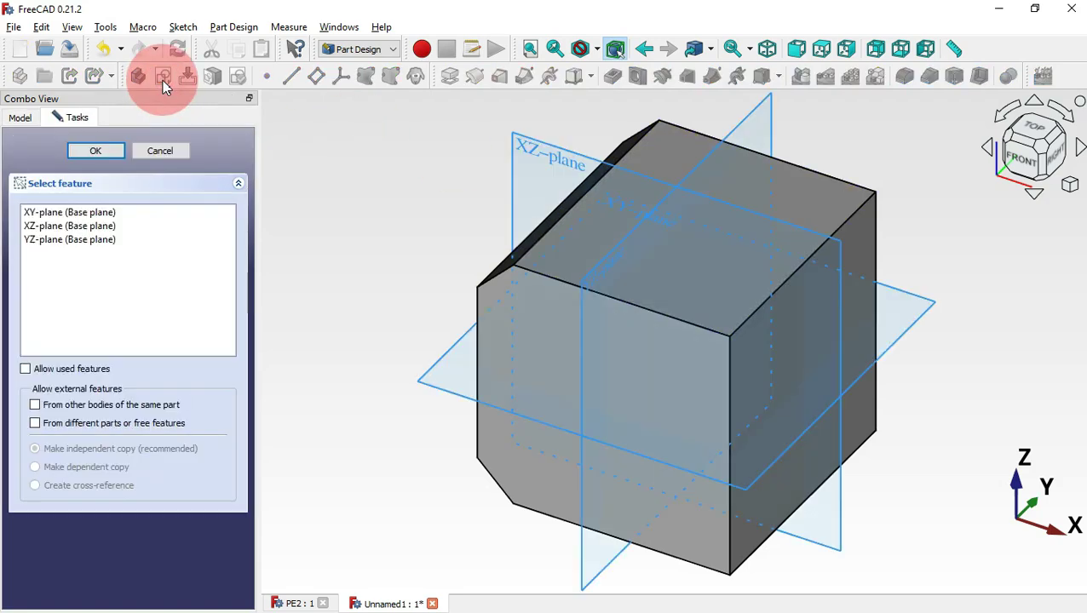
{"action": "left_click", "coordinate": [525, 152]}
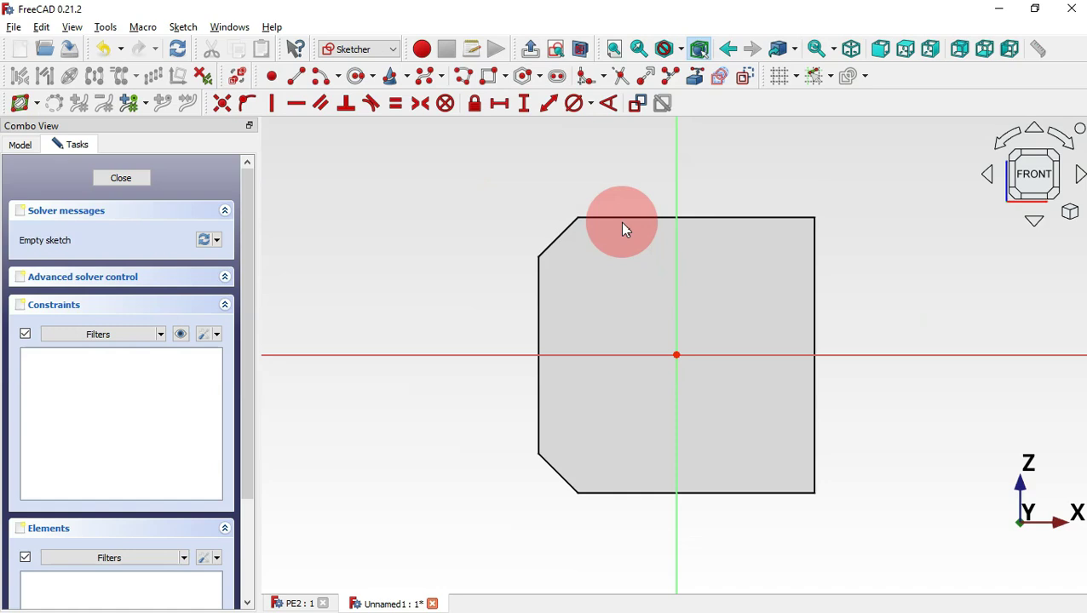
{"action": "left_click", "coordinate": [694, 76]}
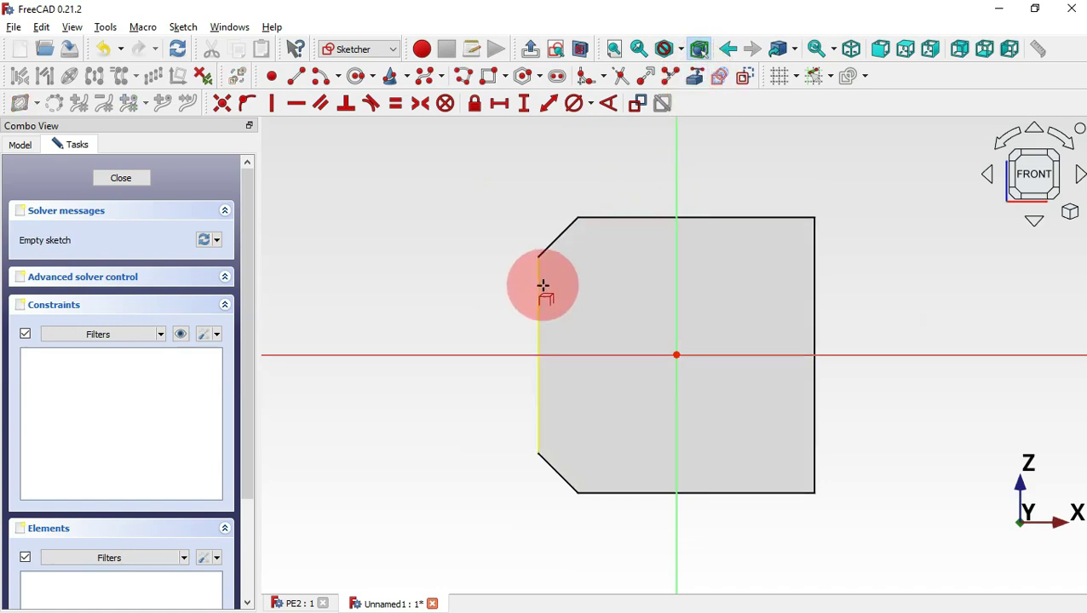
{"action": "left_click", "coordinate": [540, 288]}
{"action": "scroll", "coordinate": [563, 298], "scroll_direction": "up", "scroll_amount": 1}
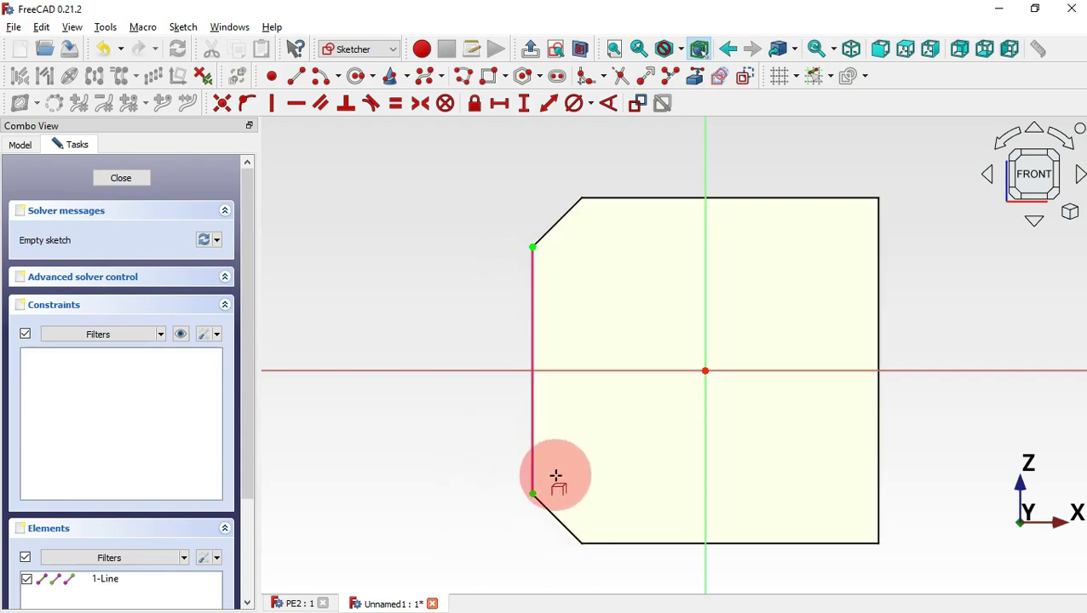
Draw a vertical line between the two endpoints of the referenced left edge.
{"action": "mouse_move", "coordinate": [530, 256]}
{"action": "left_mouse_down"}
{"action": "mouse_move", "coordinate": [359, 136]}
{"action": "mouse_move", "coordinate": [305, 81]}
{"action": "left_mouse_up"}
{"action": "left_click", "coordinate": [300, 78]}
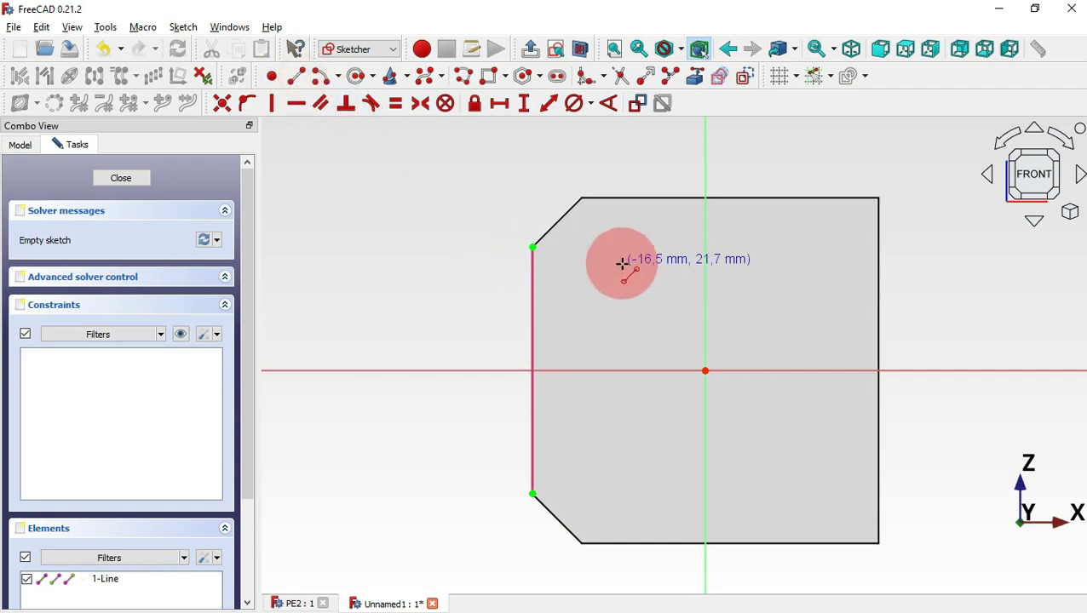
{"action": "left_click", "coordinate": [531, 247]}
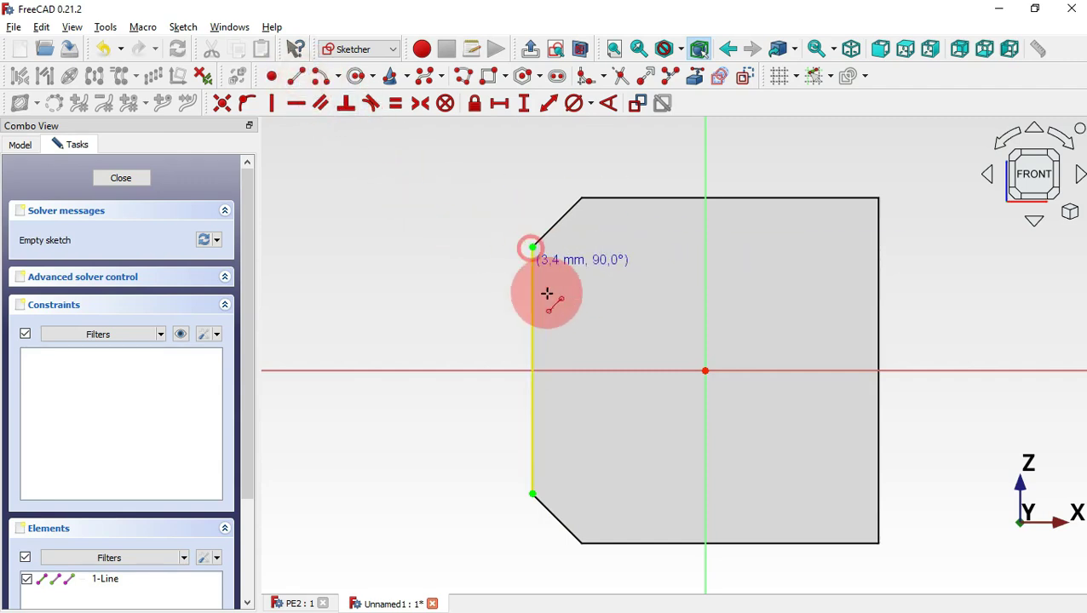
{"action": "left_click", "coordinate": [533, 493]}
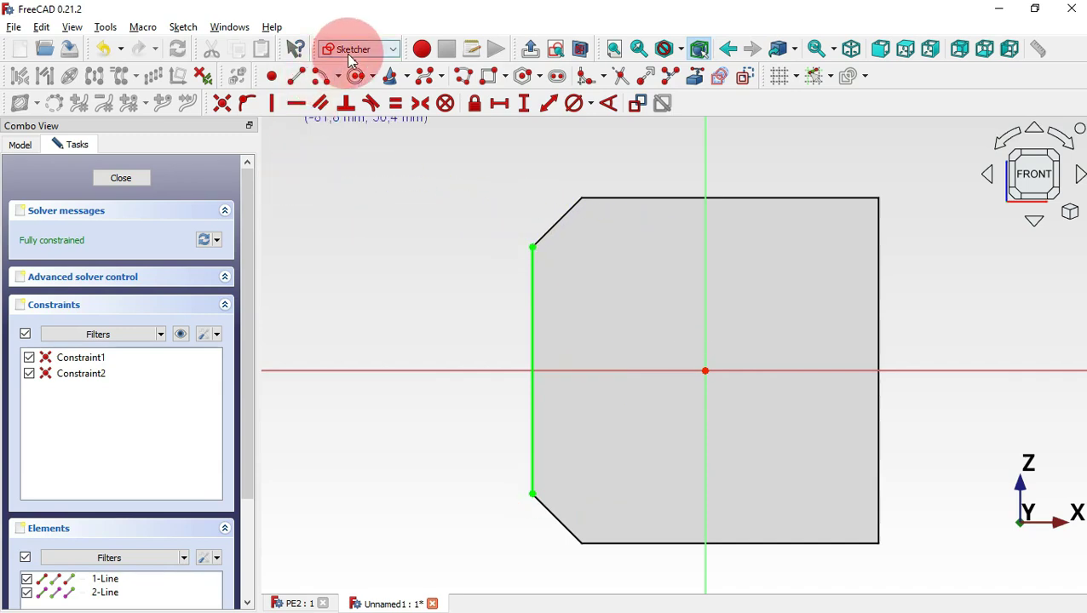
Draw an end-points-and-rim arc of about 53 mm radius between the vertical line's endpoints, bulging into the cube.
{"action": "left_click", "coordinate": [340, 78]}
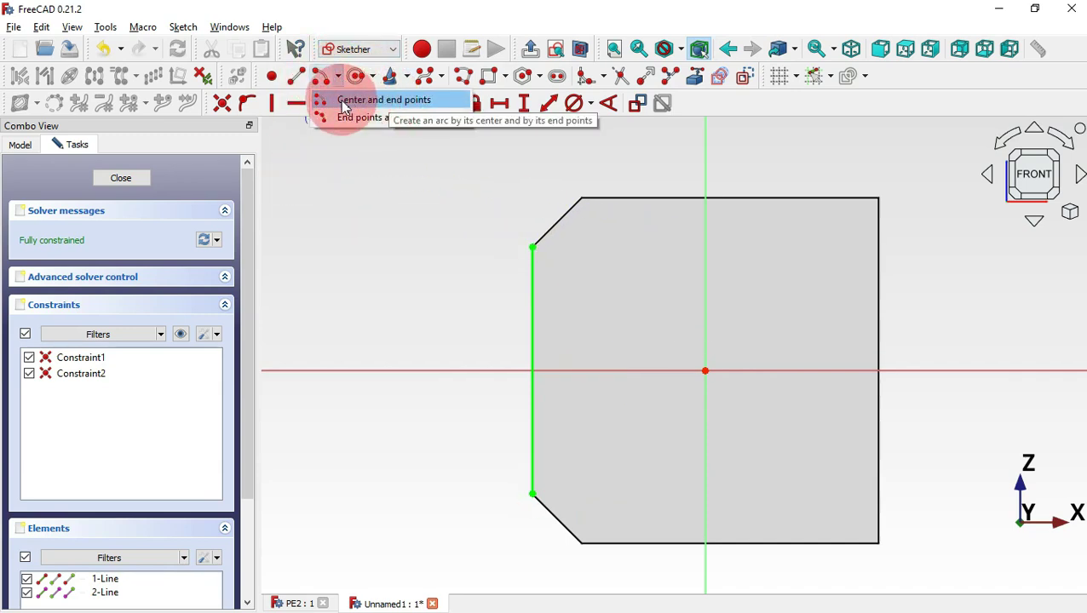
{"action": "left_click", "coordinate": [434, 120]}
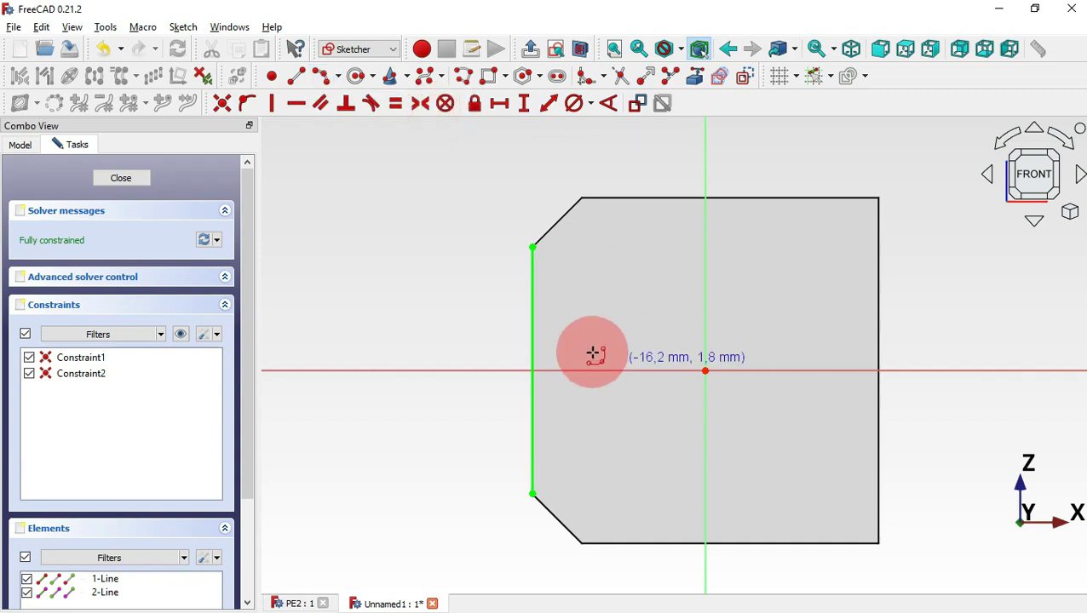
{"action": "left_click", "coordinate": [532, 247]}
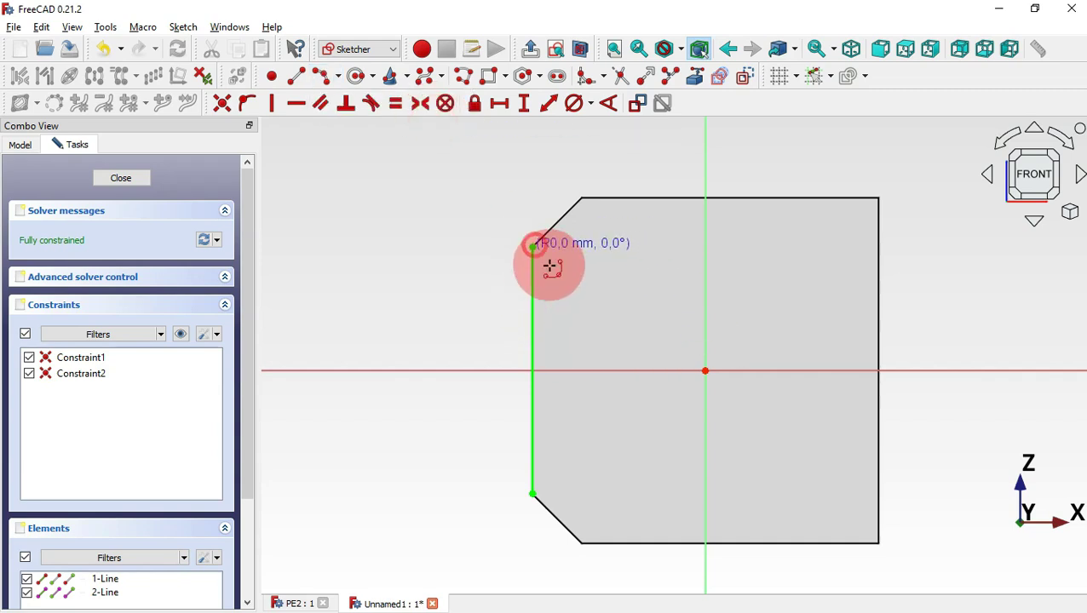
{"action": "left_click", "coordinate": [532, 492]}
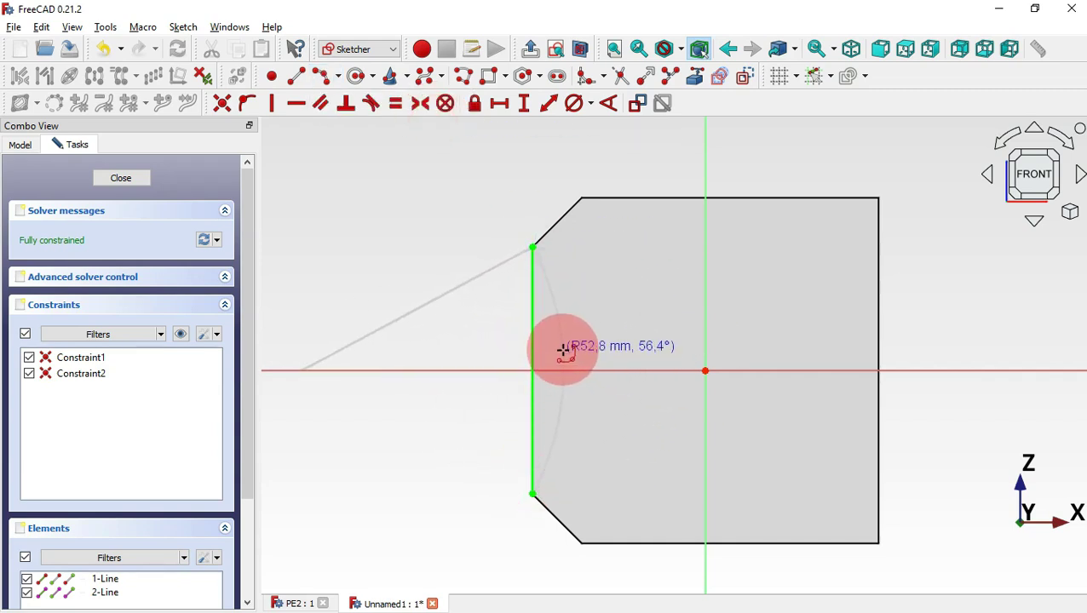
{"action": "left_click", "coordinate": [563, 349]}
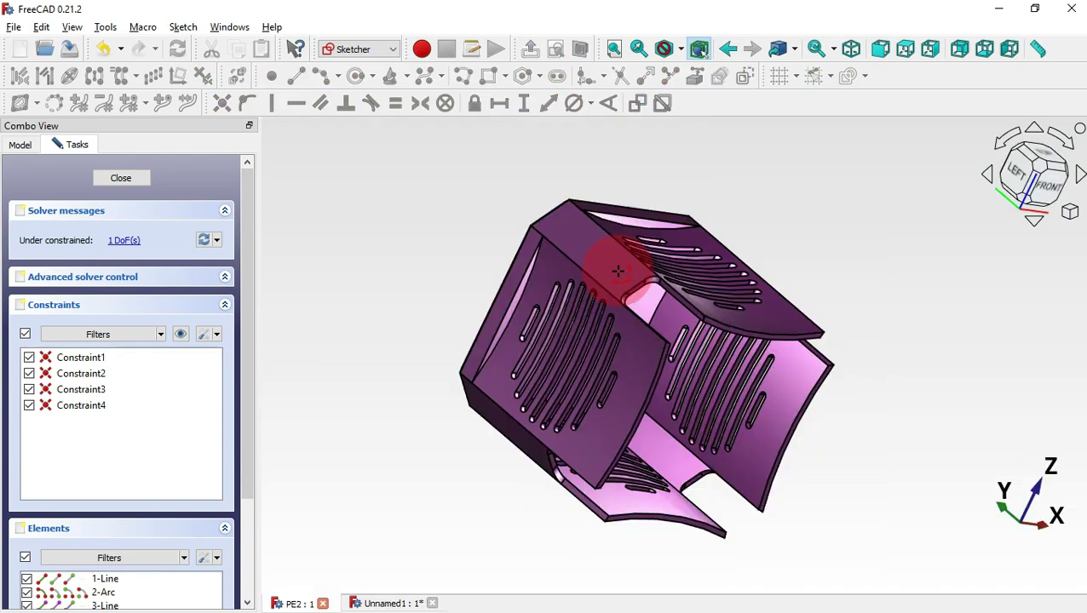
Constrain the arc's radius to 100 mm and close the sketch.
{"action": "middle_click_drag", "start_coordinate": [665, 374], "coordinate": [703, 381]}
{"action": "key", "text": "1"}
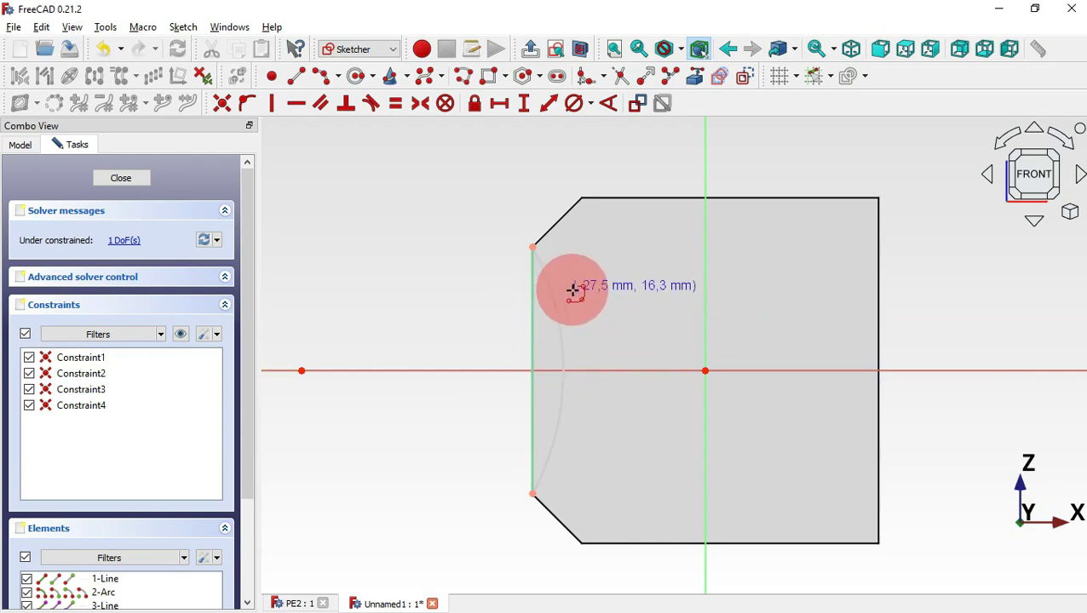
{"action": "left_click", "coordinate": [591, 109]}
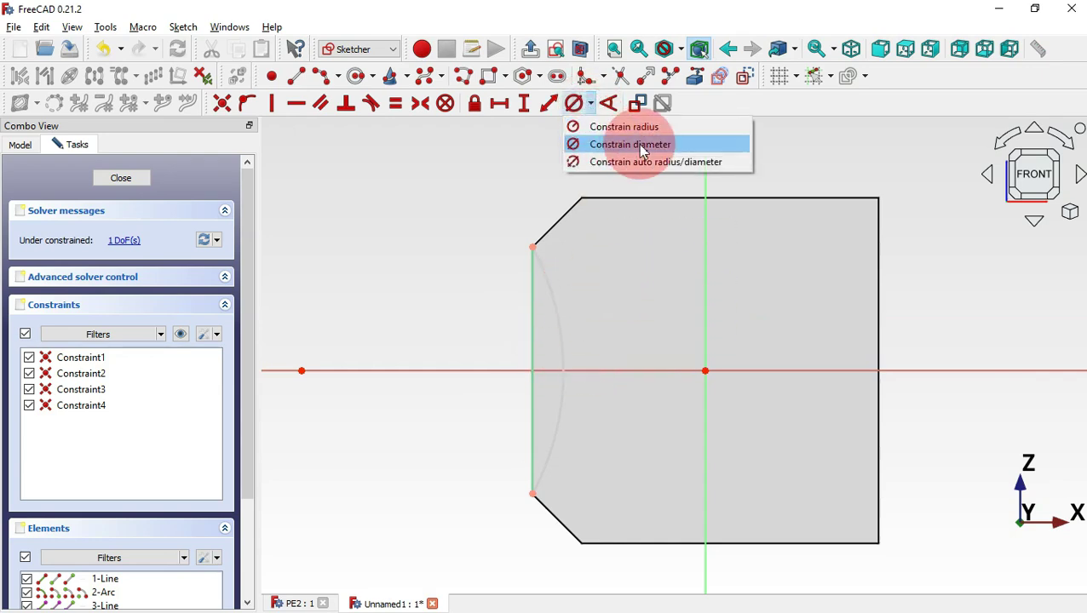
{"action": "left_click", "coordinate": [656, 127]}
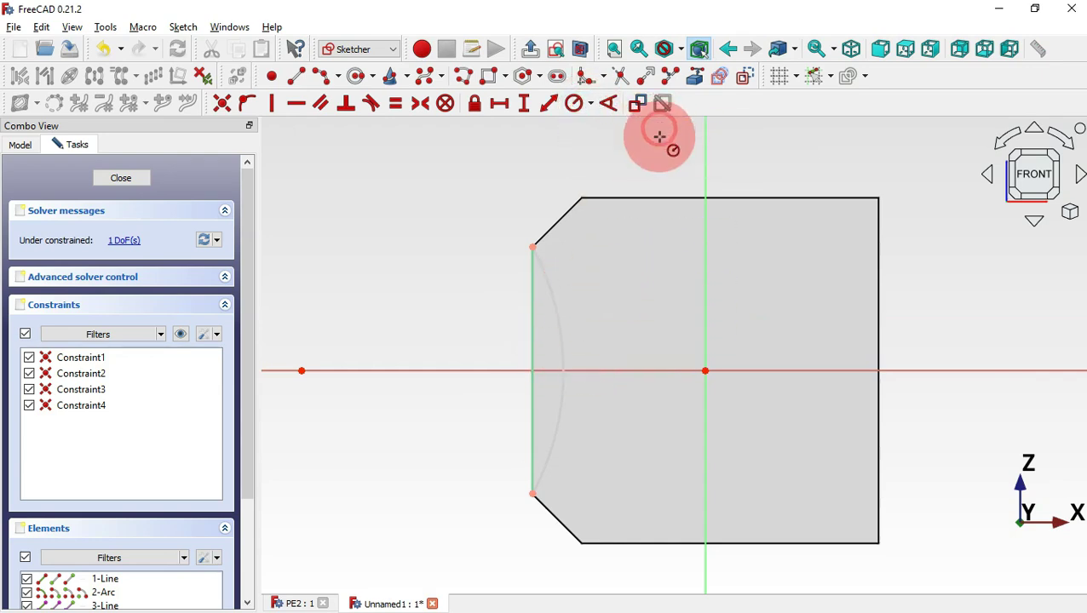
{"action": "left_click", "coordinate": [558, 314]}
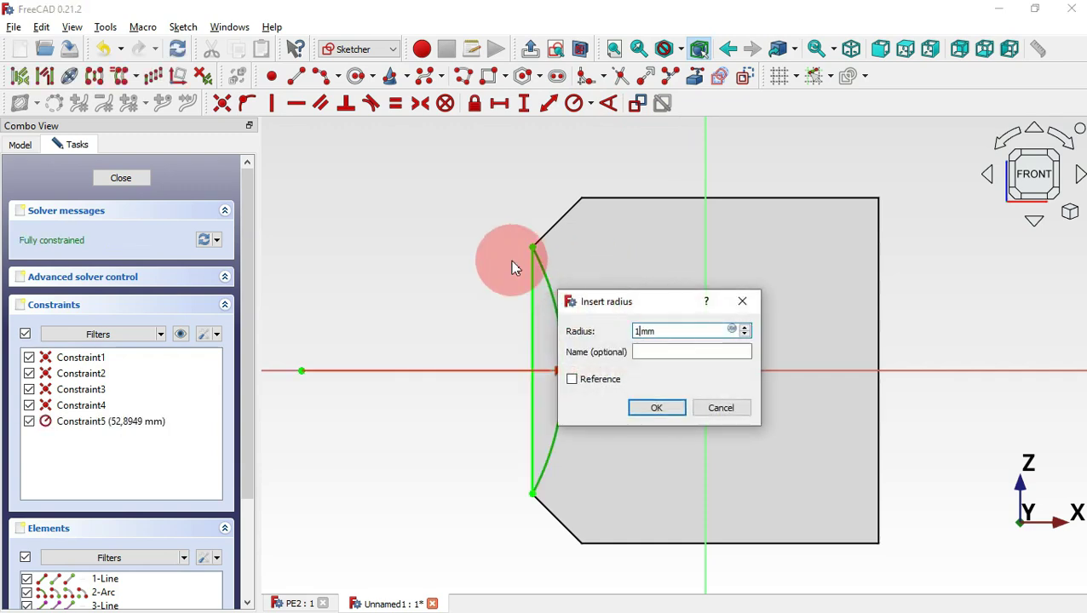
{"action": "key", "text": "Return"}
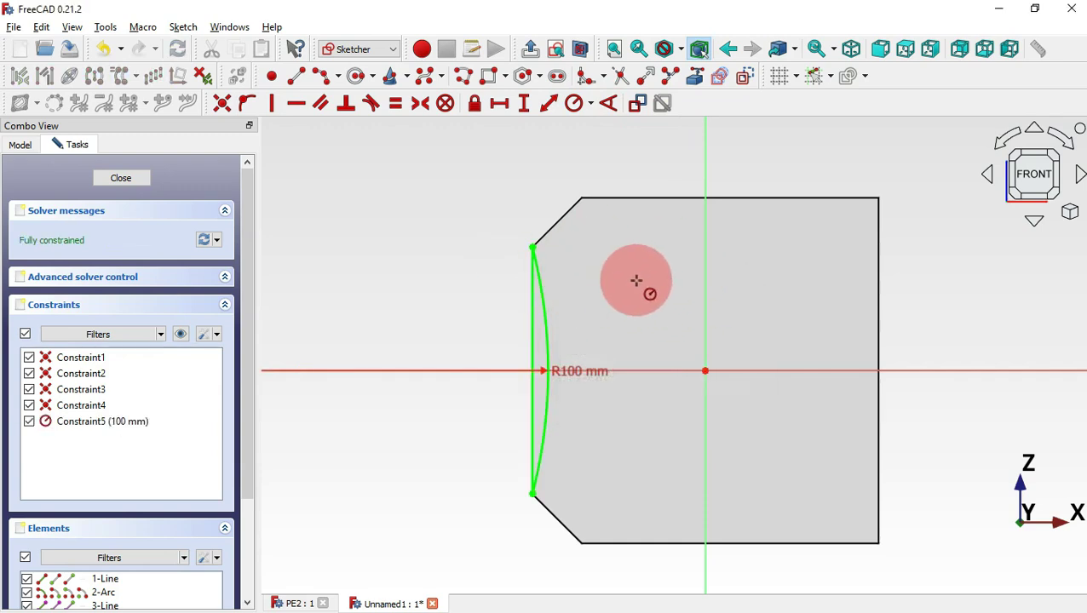
{"action": "left_click", "coordinate": [129, 185]}
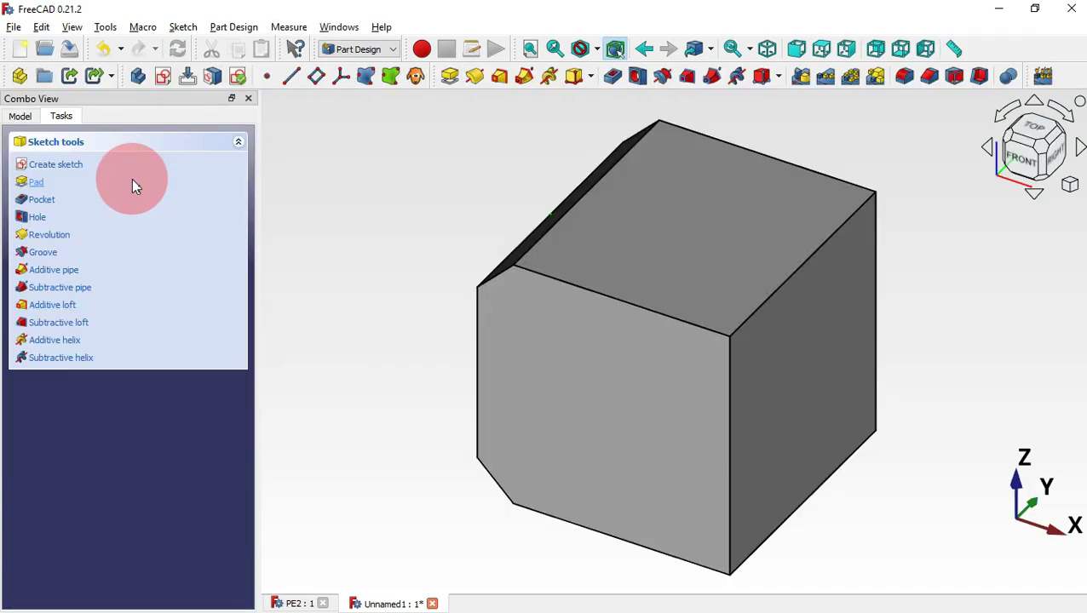
Pocket the arc profile through all, symmetric to the sketch plane, and show the body's feature tree.
{"action": "left_click", "coordinate": [382, 264]}
{"action": "left_click_drag", "start_coordinate": [383, 237], "coordinate": [726, 229]}
{"action": "left_click", "coordinate": [613, 76]}
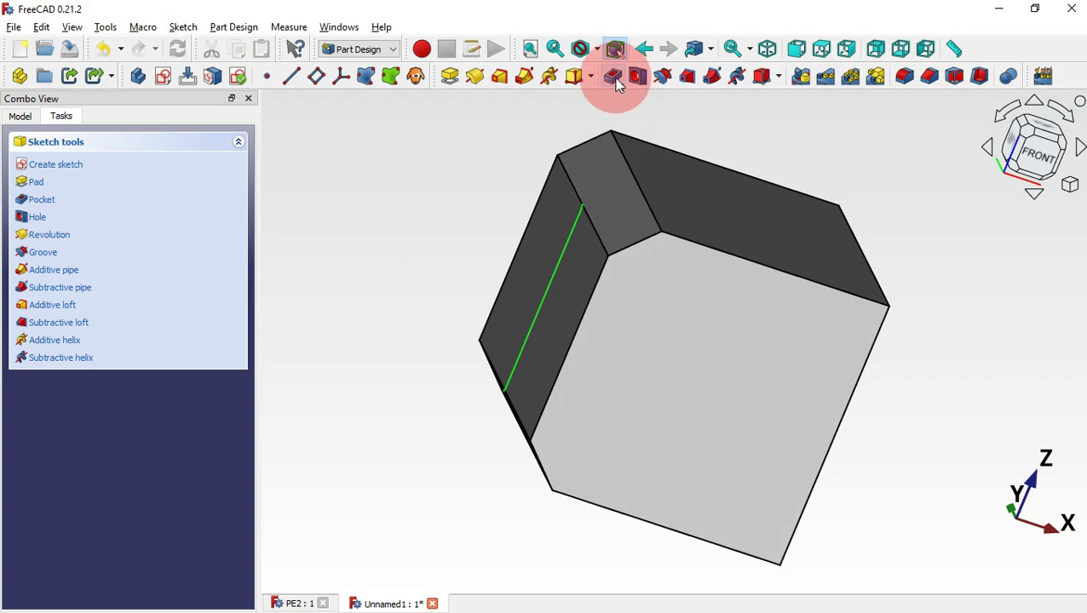
{"action": "left_click", "coordinate": [187, 236]}
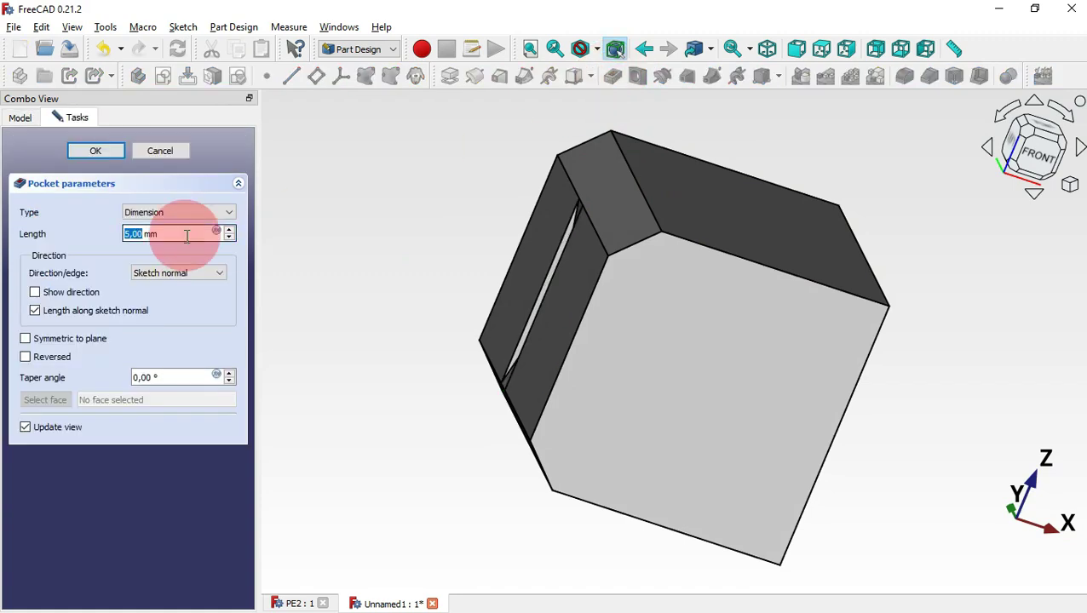
{"action": "left_click", "coordinate": [171, 211]}
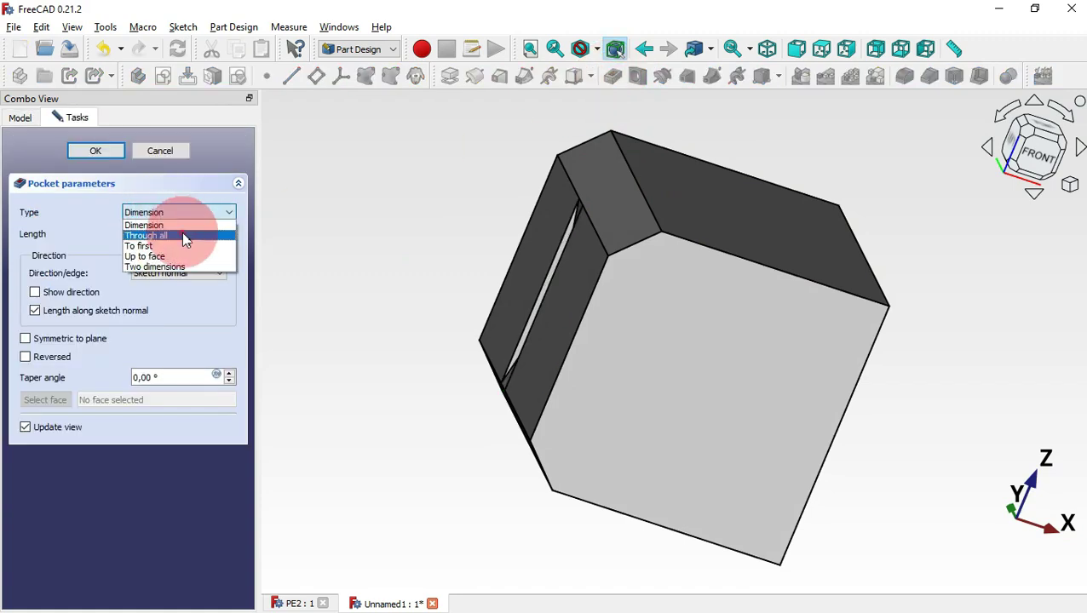
{"action": "left_click", "coordinate": [183, 235]}
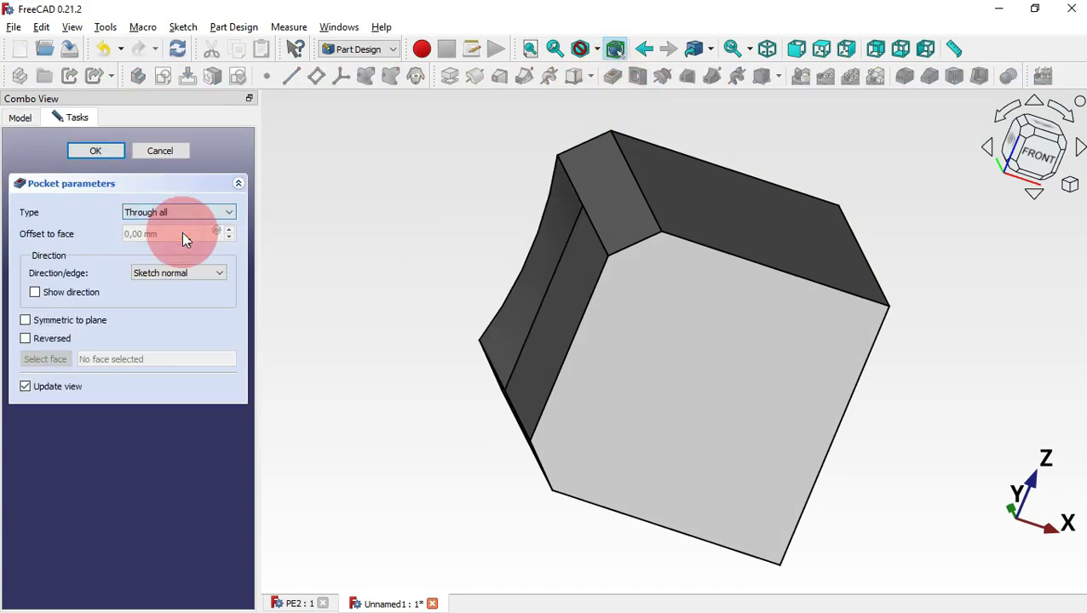
{"action": "left_click", "coordinate": [90, 328]}
{"action": "middle_click_drag", "start_coordinate": [374, 303], "coordinate": [430, 350]}
{"action": "left_click", "coordinate": [94, 153]}
{"action": "middle_click_drag", "start_coordinate": [422, 267], "coordinate": [946, 315]}
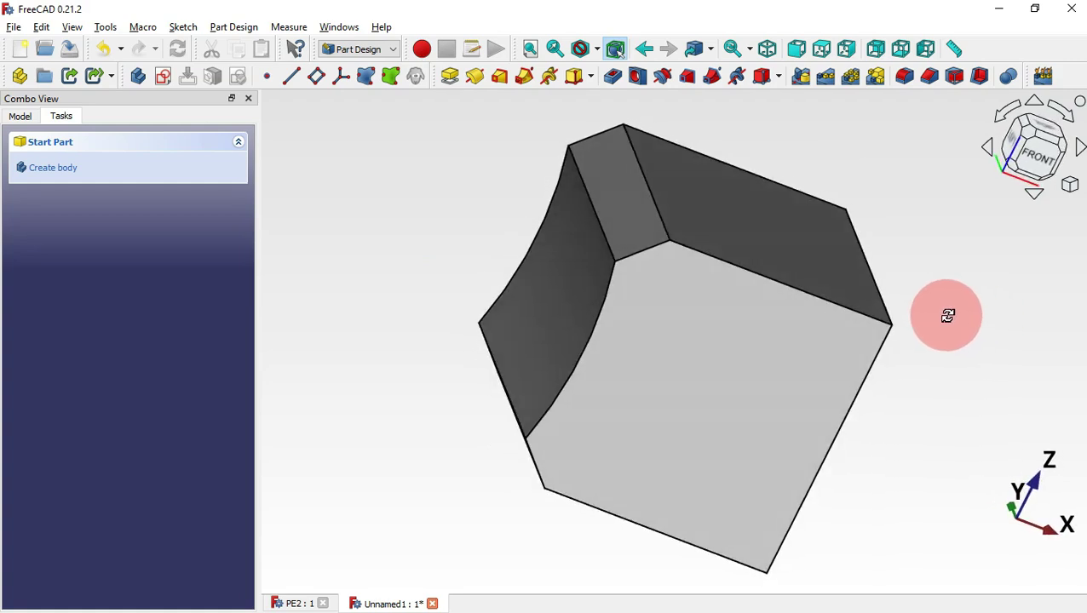
{"action": "left_click", "coordinate": [19, 117]}
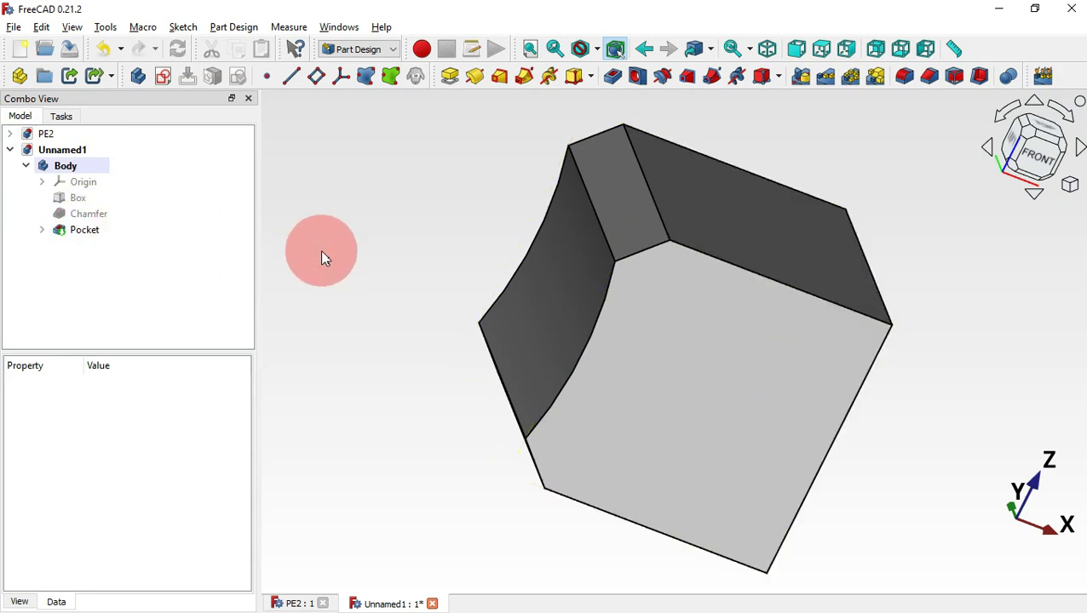
Polar-pattern the Chamfer and Pocket features around the base Y axis with 4 occurrences over 360°.
{"action": "left_click", "coordinate": [85, 214]}
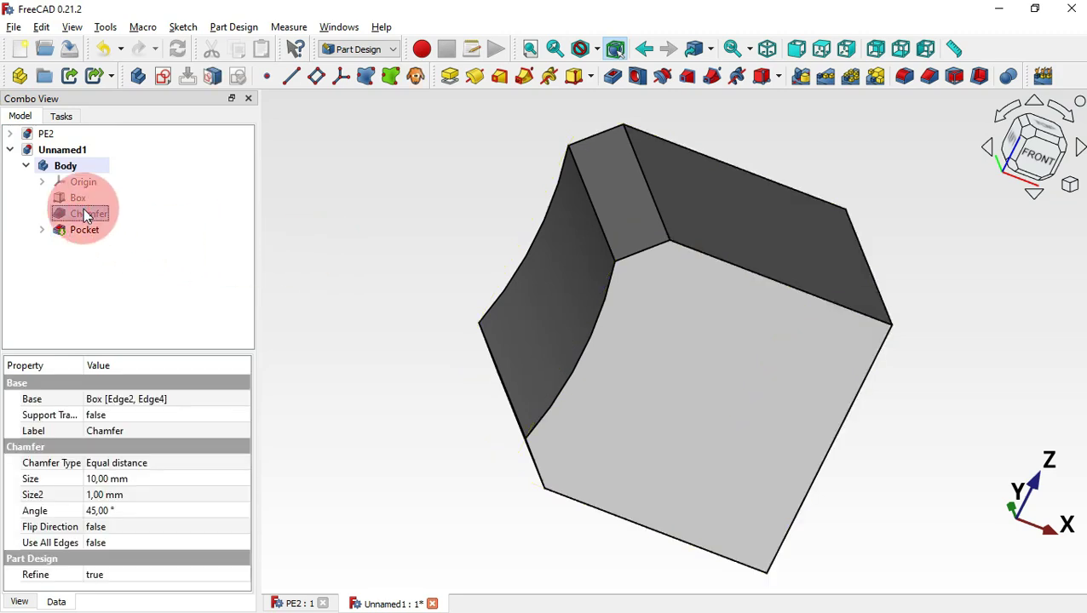
{"action": "left_click", "coordinate": [87, 229], "text": "ctrl"}
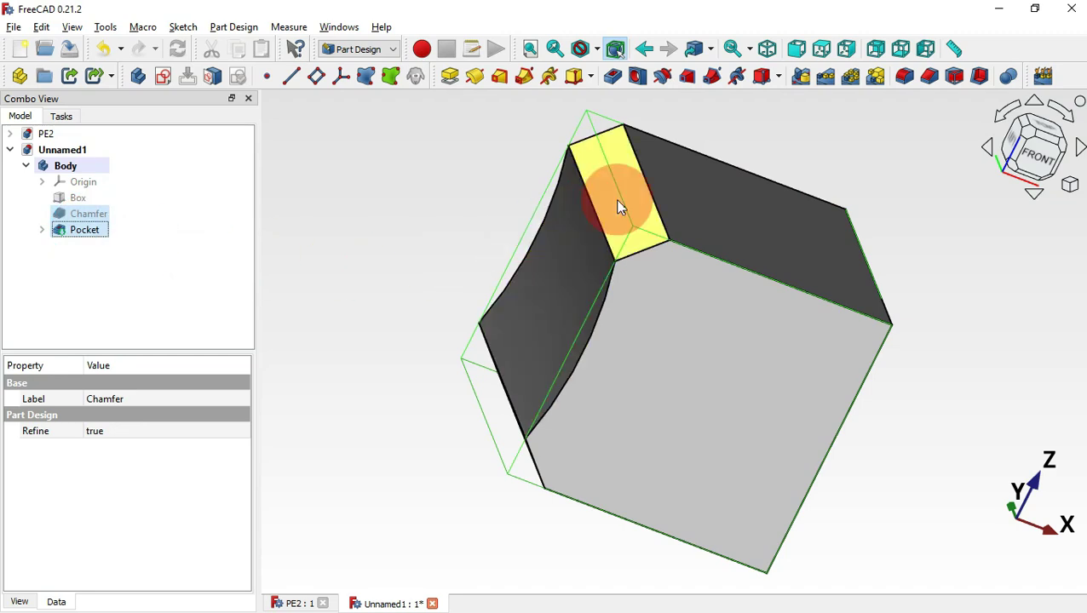
{"action": "left_click", "coordinate": [850, 77]}
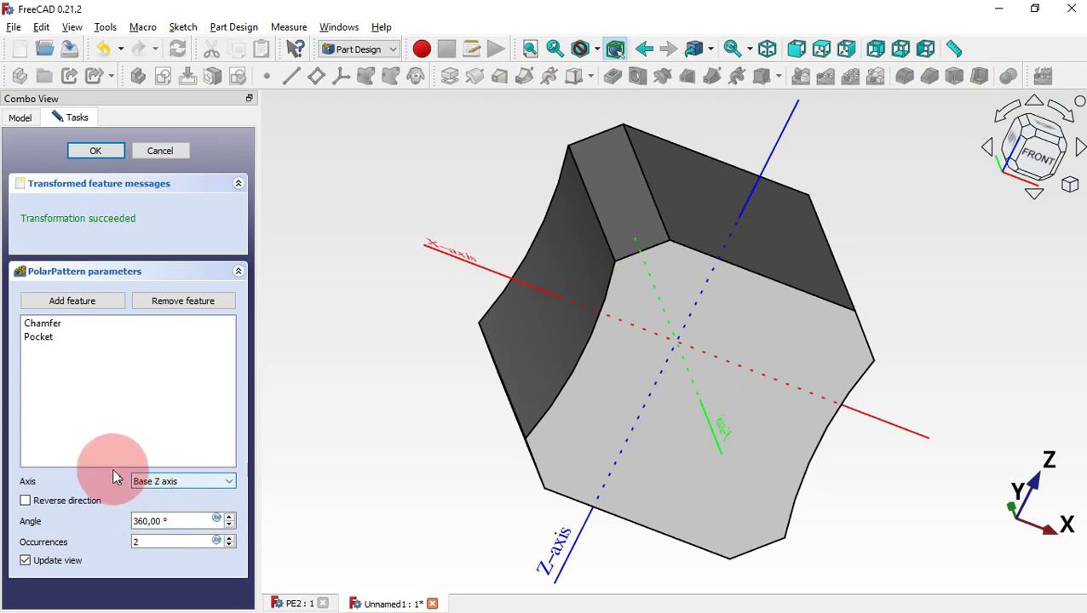
{"action": "left_click", "coordinate": [193, 481]}
{"action": "left_click", "coordinate": [910, 387]}
{"action": "middle_click_drag", "start_coordinate": [909, 388], "coordinate": [710, 376]}
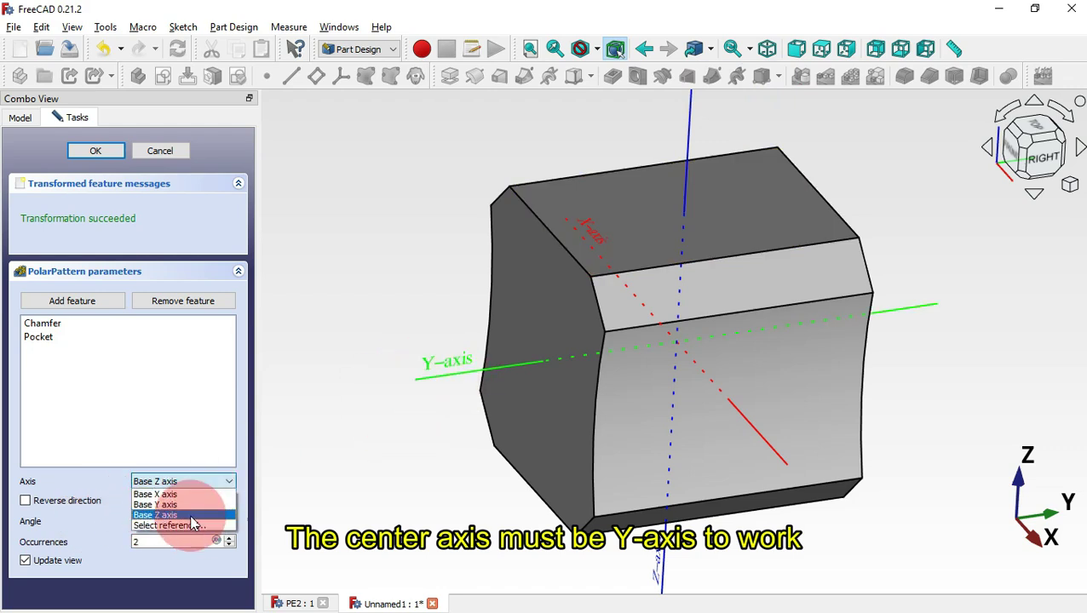
{"action": "left_click", "coordinate": [203, 501]}
{"action": "double_click", "coordinate": [171, 542]}
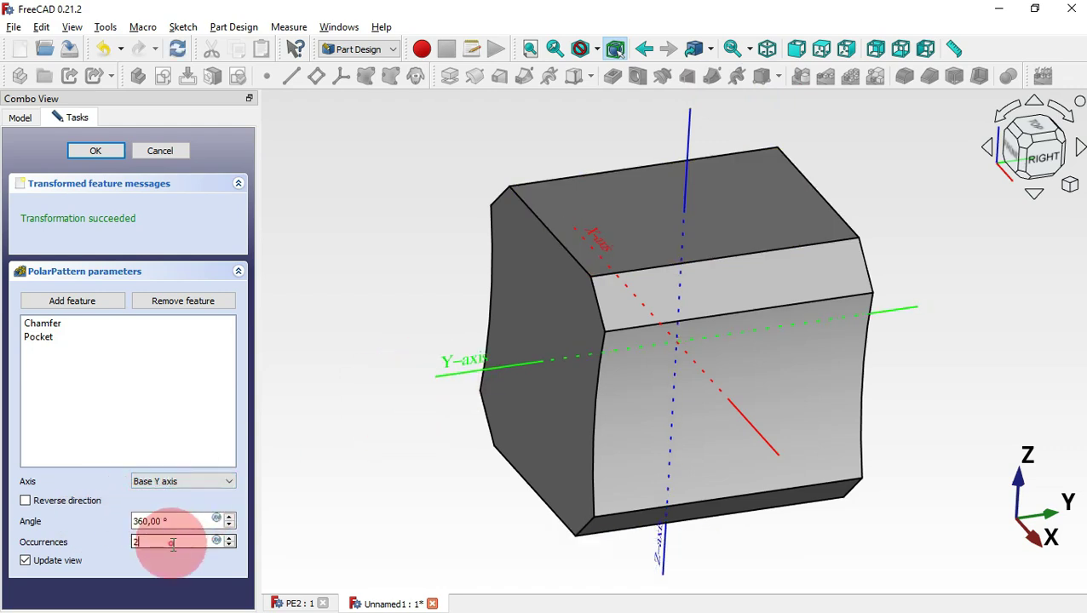
{"action": "type", "text": "4"}
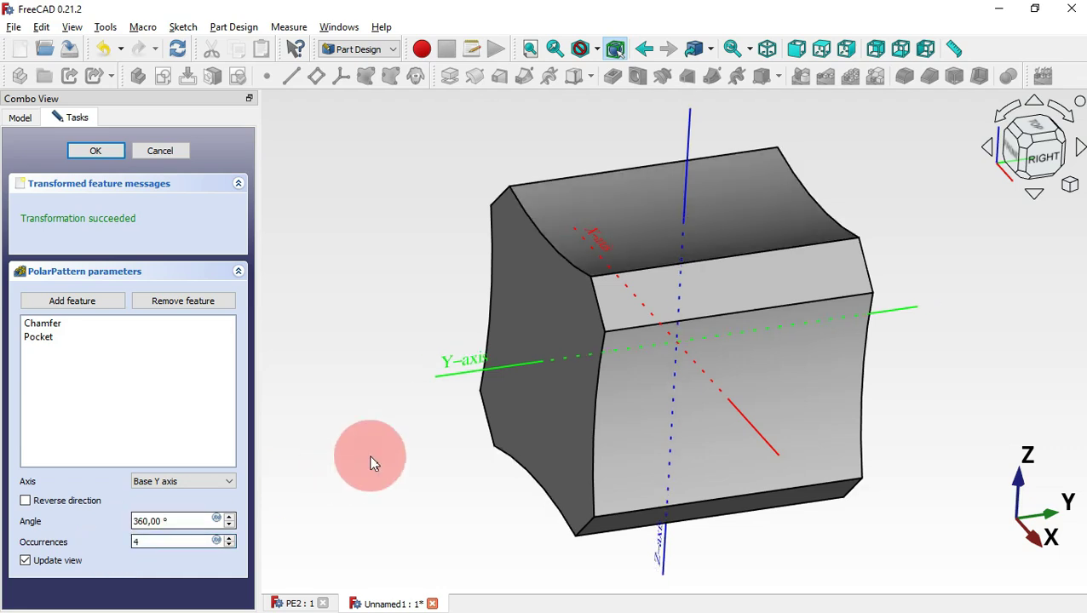
{"action": "left_click", "coordinate": [97, 150]}
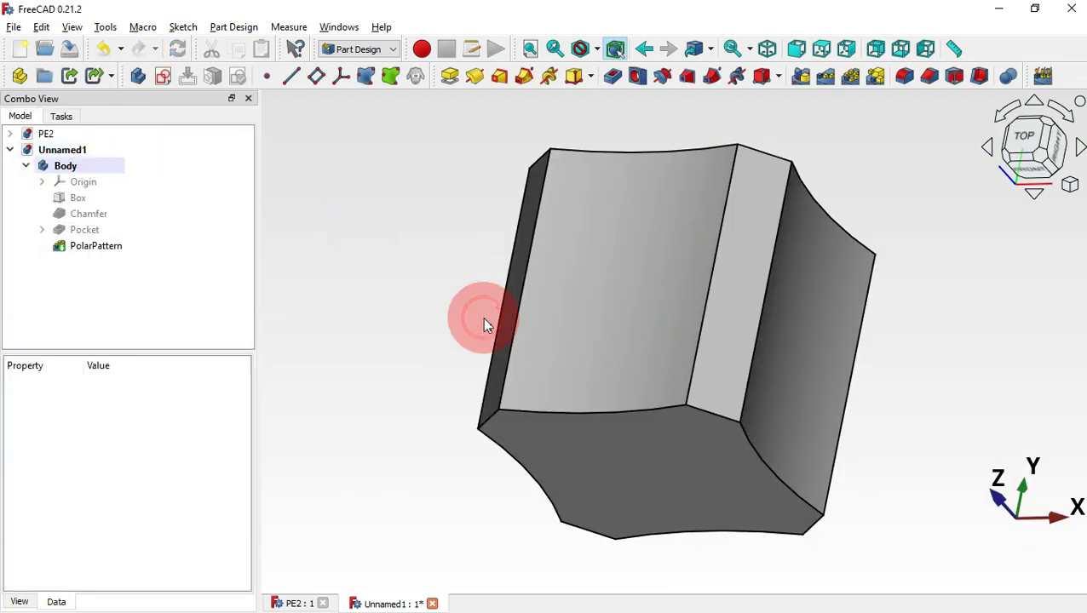
Compare the patterned body in isometric view with the open end and thin walls of the PE2 reference housing.
{"action": "key", "text": "0"}
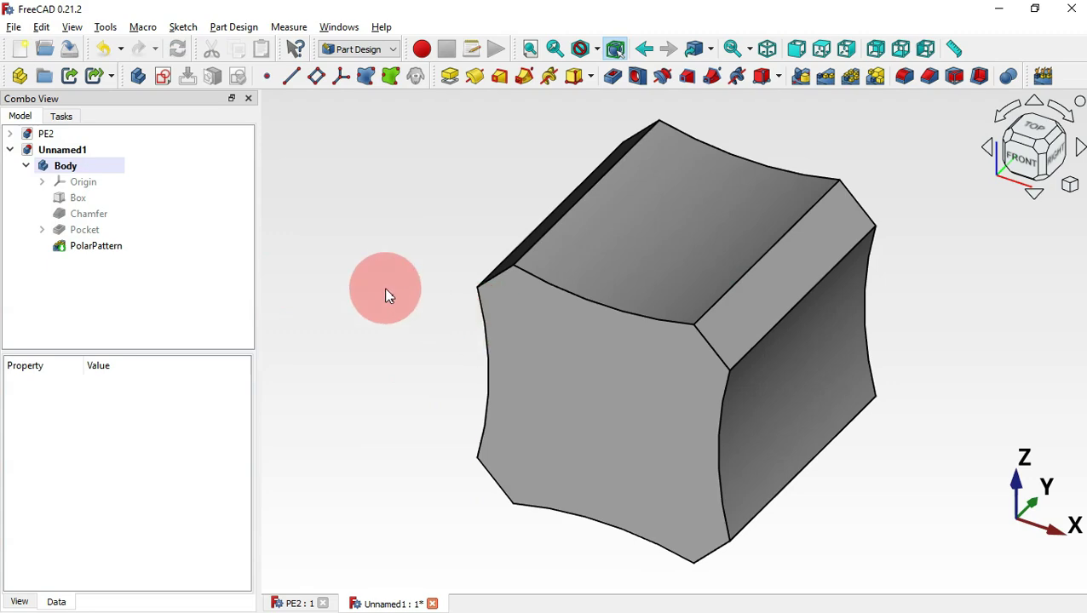
{"action": "key", "text": "ctrl+Tab"}
{"action": "left_click_drag", "start_coordinate": [832, 340], "coordinate": [521, 254]}
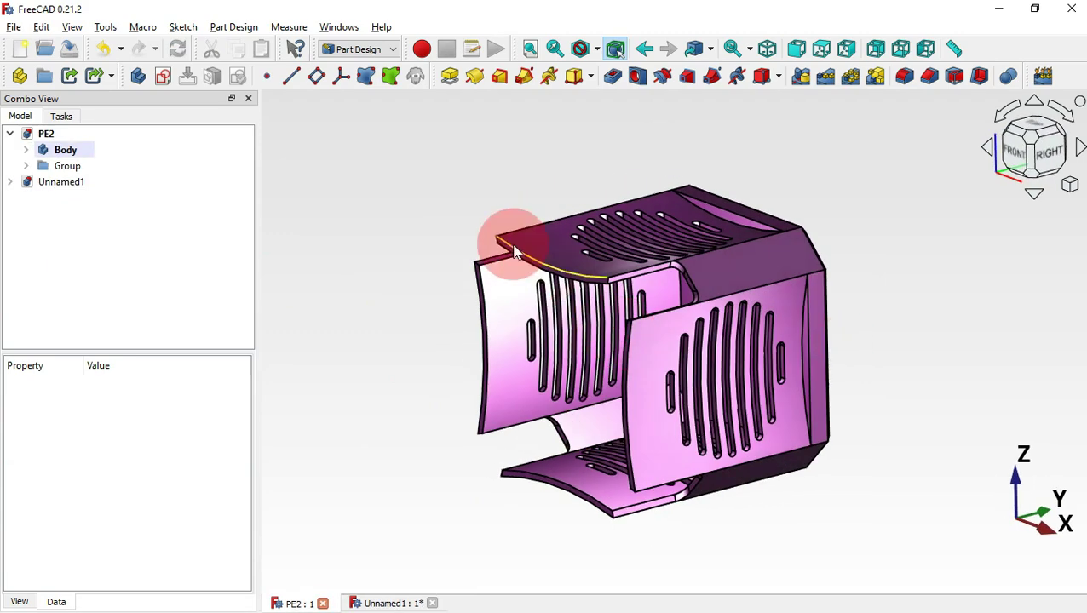
{"action": "key", "text": "ctrl+Tab"}
{"action": "key", "text": "ctrl+Tab"}
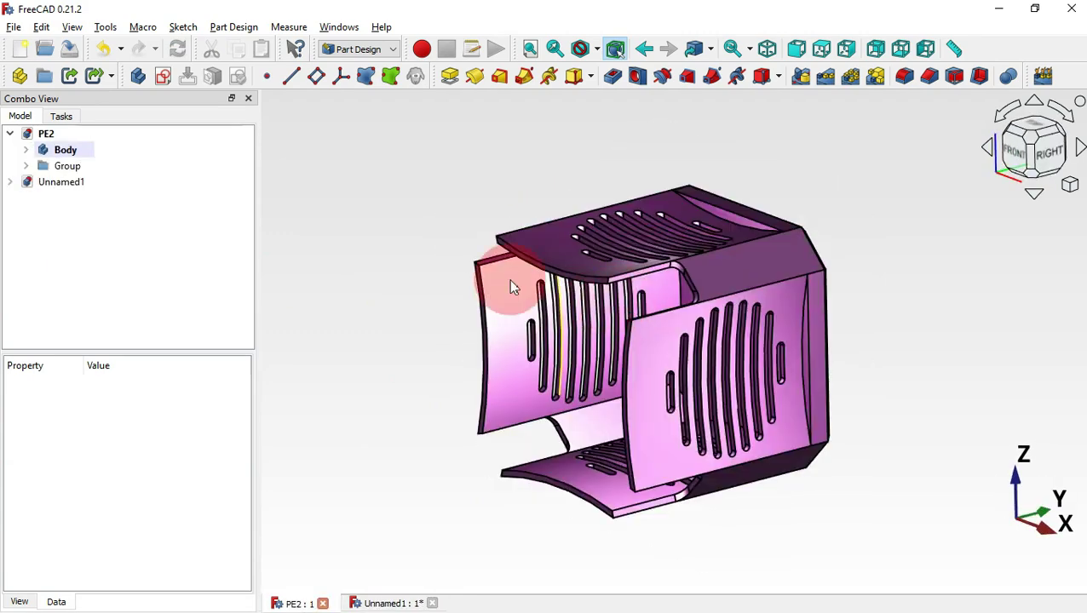
{"action": "left_click_drag", "start_coordinate": [490, 272], "coordinate": [606, 340]}
{"action": "key", "text": "ctrl+Tab"}
Shell the body from its front face with a 1.75 mm thickness made inwards.
{"action": "left_click", "coordinate": [622, 388]}
{"action": "left_click", "coordinate": [567, 390]}
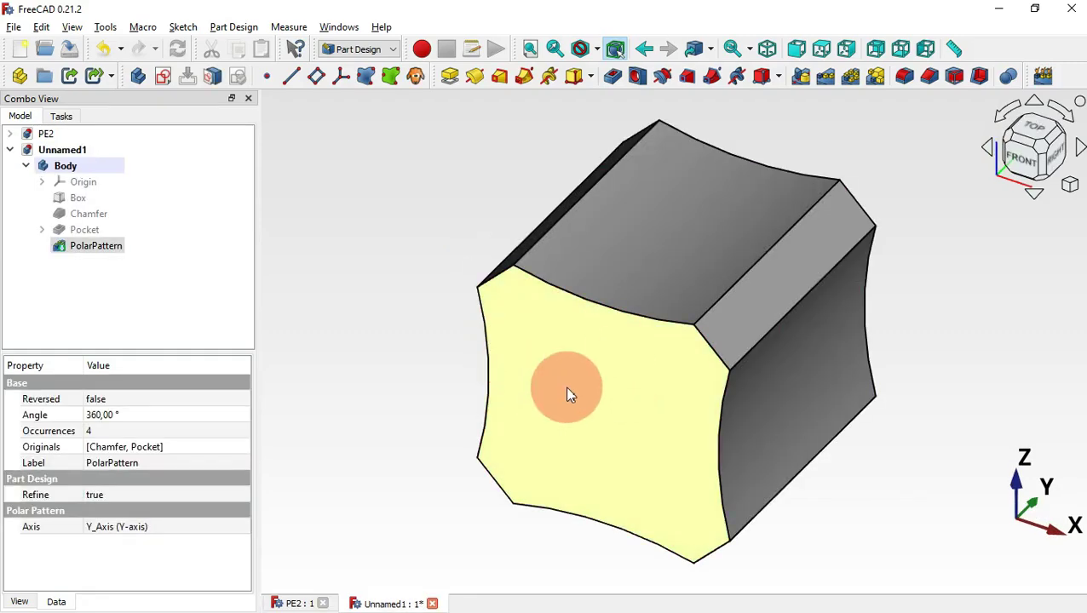
{"action": "left_click", "coordinate": [635, 407]}
{"action": "left_click", "coordinate": [978, 78]}
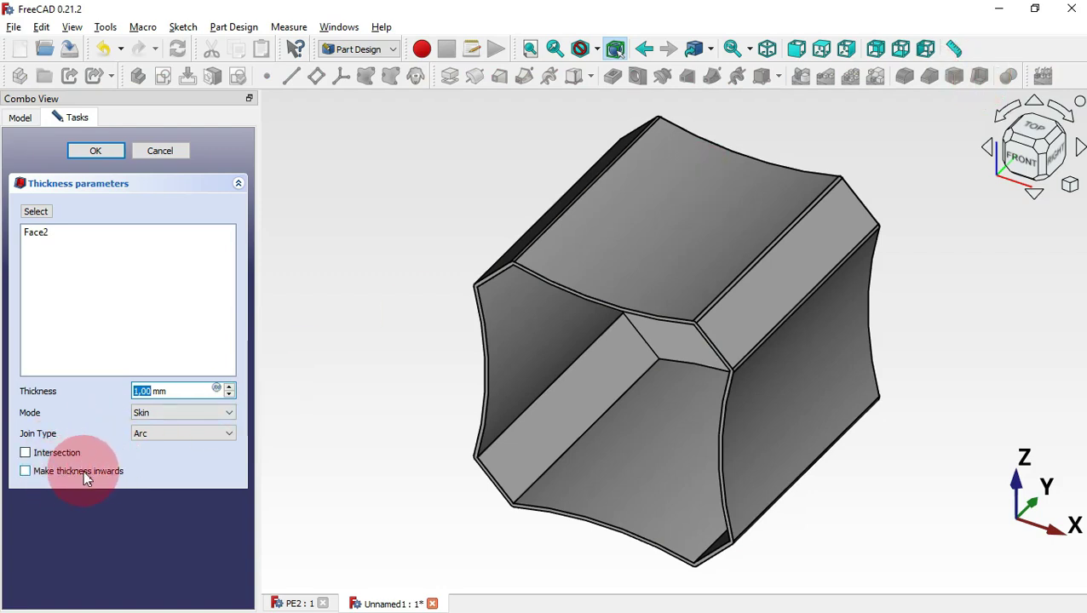
{"action": "left_click", "coordinate": [110, 471]}
{"action": "left_click_drag", "start_coordinate": [189, 393], "coordinate": [76, 395]}
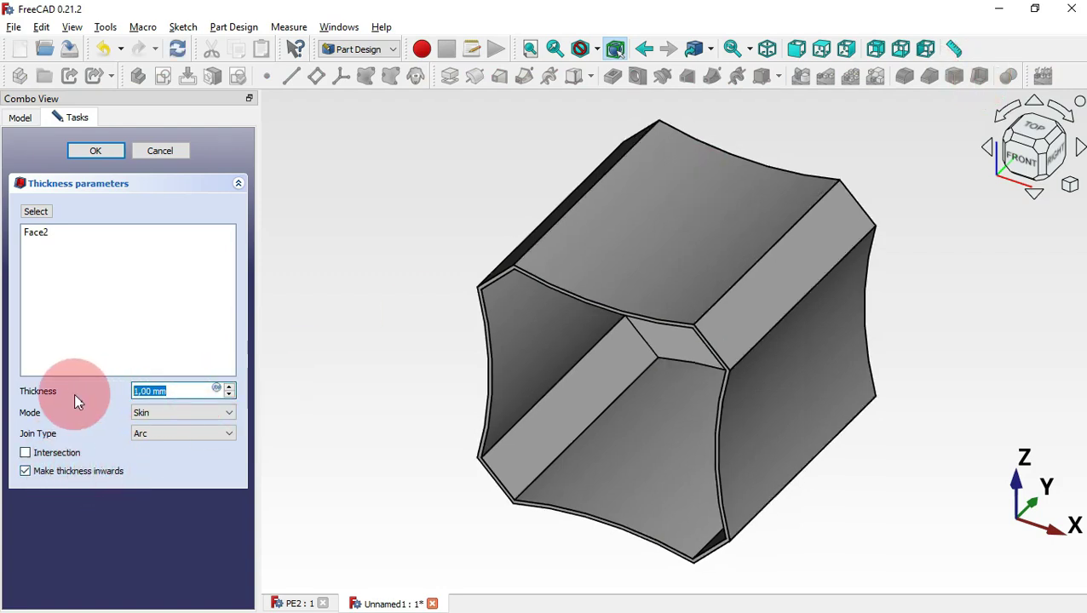
{"action": "type", "text": "1.75"}
{"action": "left_click", "coordinate": [100, 276]}
{"action": "left_click", "coordinate": [106, 153]}
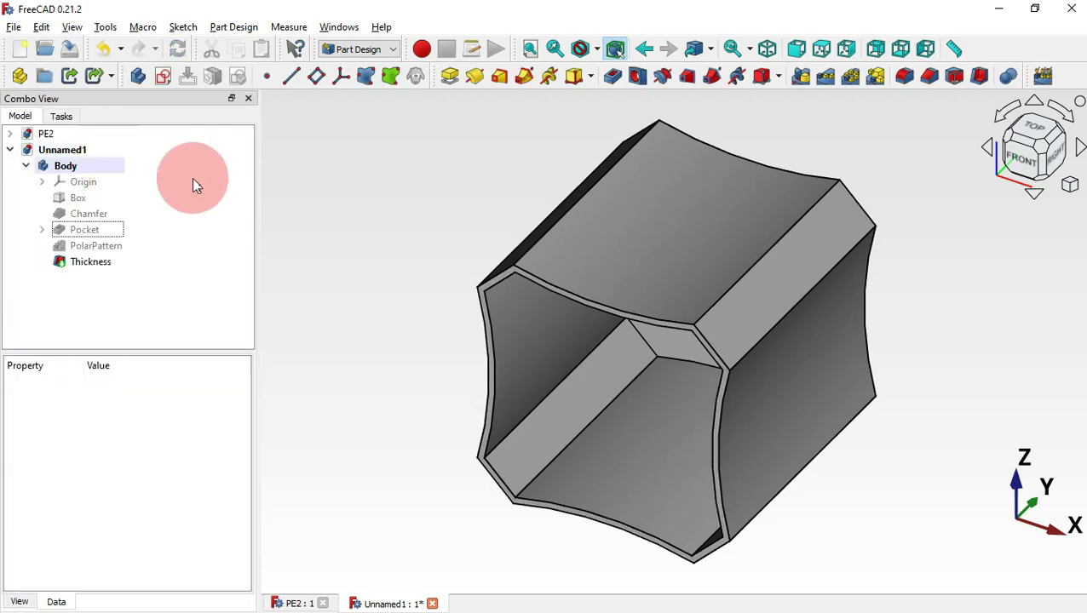
Copy the Pocket's sketch without its dependencies and paste it into the document.
{"action": "middle_click_drag", "start_coordinate": [456, 339], "coordinate": [591, 318]}
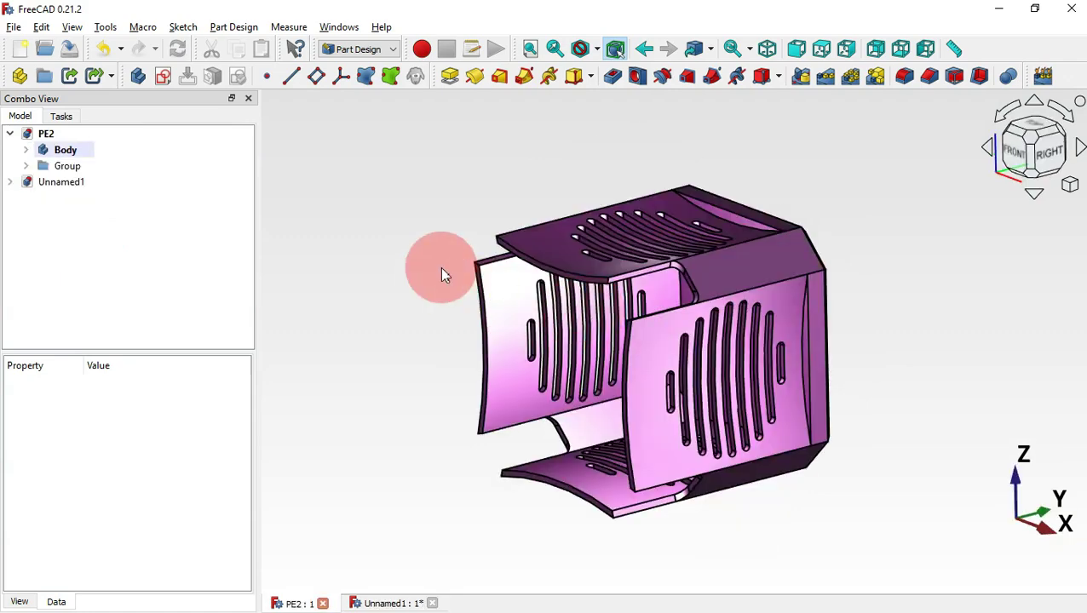
{"action": "middle_click_drag", "start_coordinate": [367, 302], "coordinate": [544, 289]}
{"action": "middle_click_drag", "start_coordinate": [842, 271], "coordinate": [718, 235]}
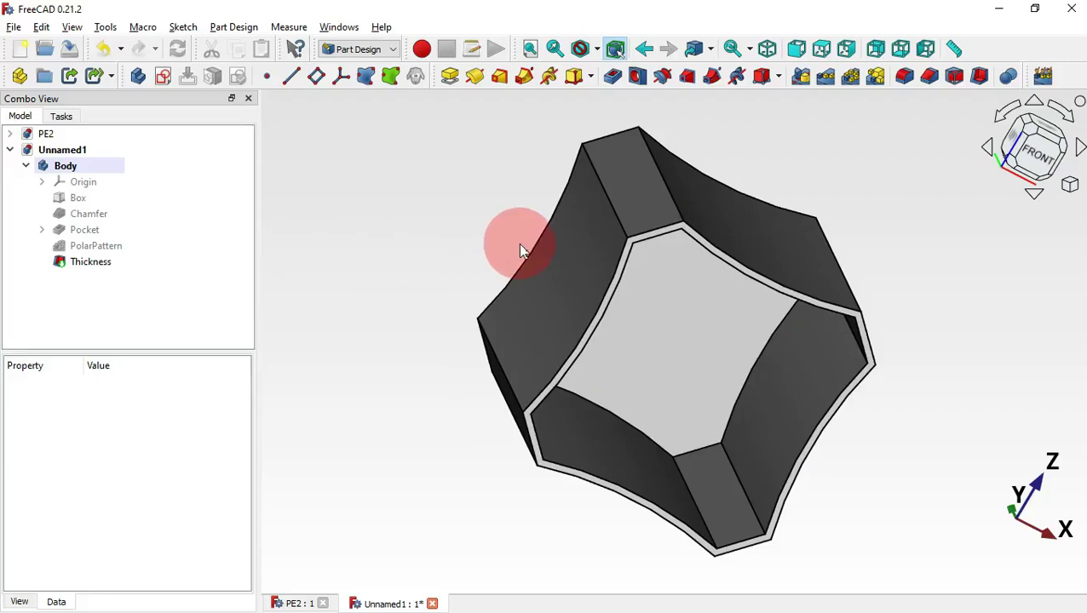
{"action": "middle_click_drag", "start_coordinate": [520, 249], "coordinate": [559, 245]}
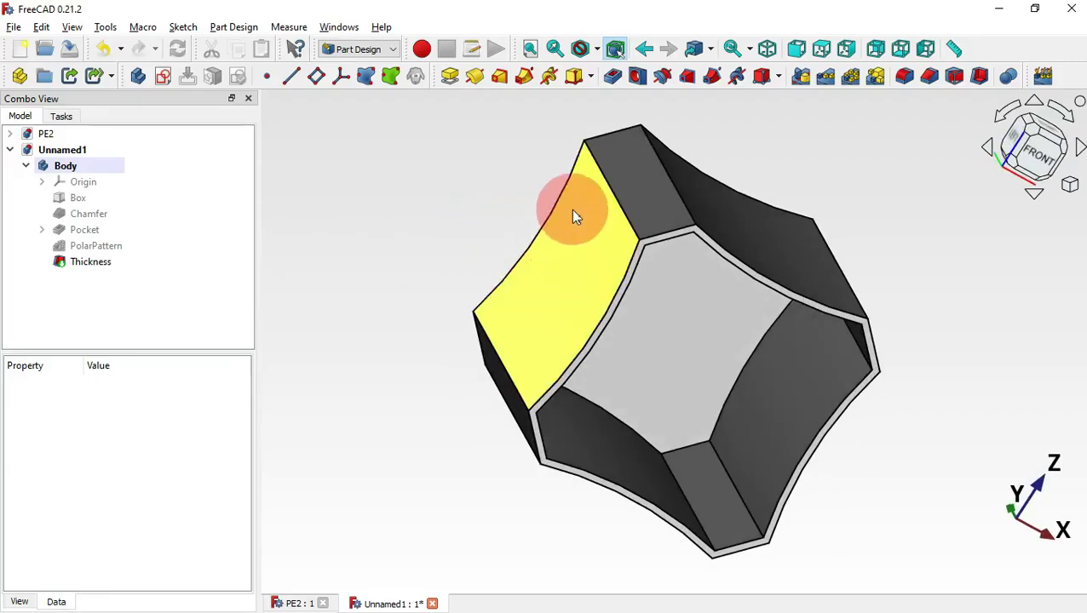
{"action": "left_click", "coordinate": [45, 234]}
{"action": "left_click", "coordinate": [113, 245]}
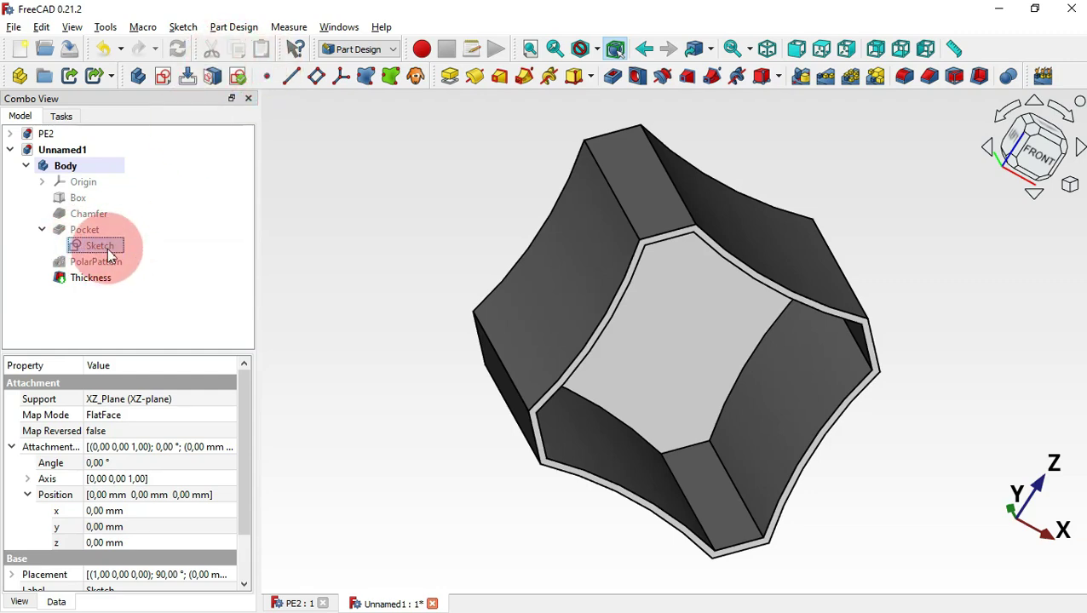
{"action": "left_click", "coordinate": [239, 51]}
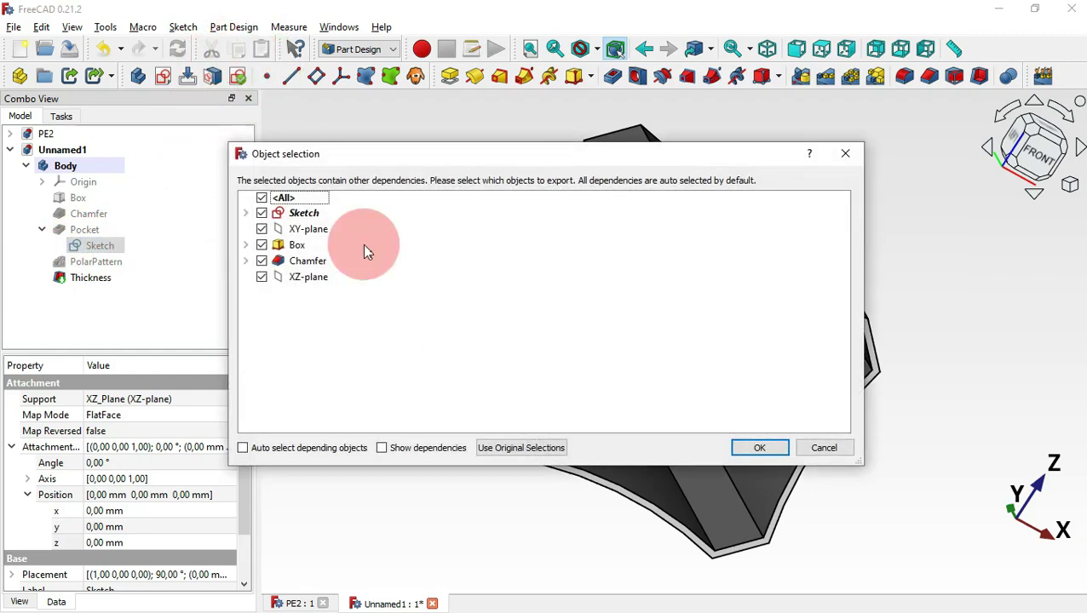
{"action": "left_click", "coordinate": [529, 448]}
{"action": "left_click", "coordinate": [269, 53]}
Move the pasted sketch into the Body and make it visible.
{"action": "left_click", "coordinate": [77, 294]}
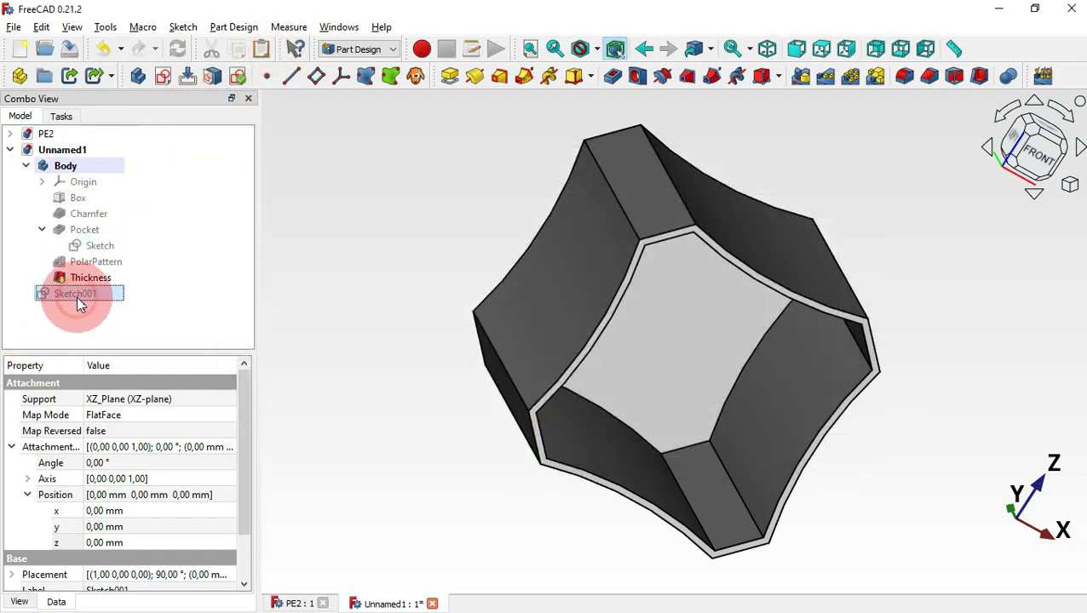
{"action": "mouse_move", "coordinate": [54, 298]}
{"action": "left_mouse_down"}
{"action": "mouse_move", "coordinate": [158, 260]}
{"action": "mouse_move", "coordinate": [121, 165]}
{"action": "left_mouse_up"}
{"action": "key", "text": "space"}
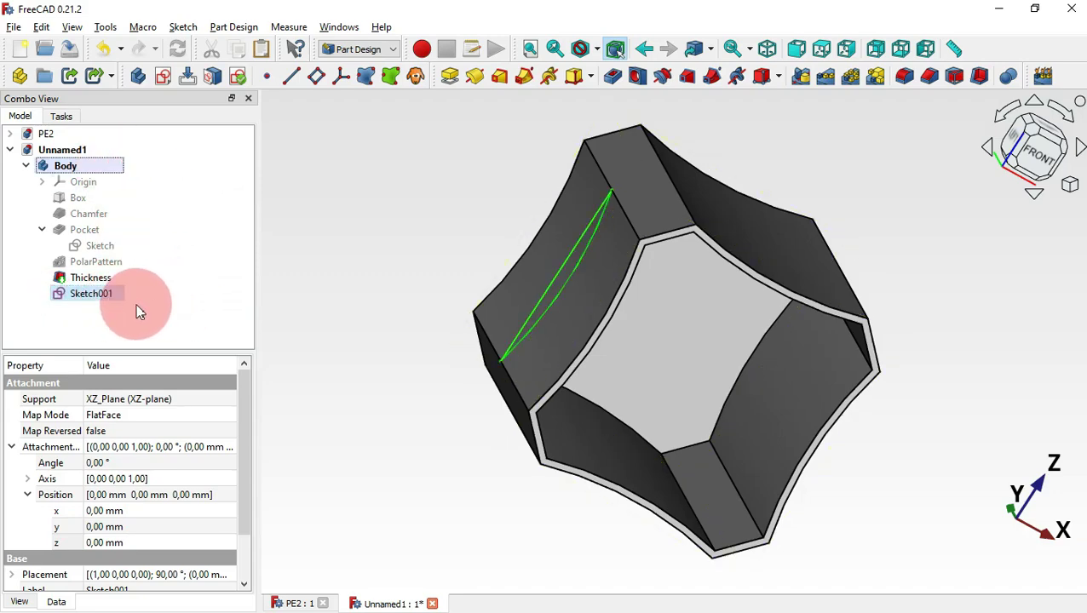
{"action": "left_click", "coordinate": [44, 230]}
Set the copied sketch's attachment position to -35 mm in z, at the closed end of the body.
{"action": "left_click_drag", "start_coordinate": [459, 272], "coordinate": [477, 357]}
{"action": "scroll", "coordinate": [243, 424], "scroll_direction": "down", "scroll_amount": 1}
{"action": "scroll", "coordinate": [245, 387], "scroll_direction": "up", "scroll_amount": 1}
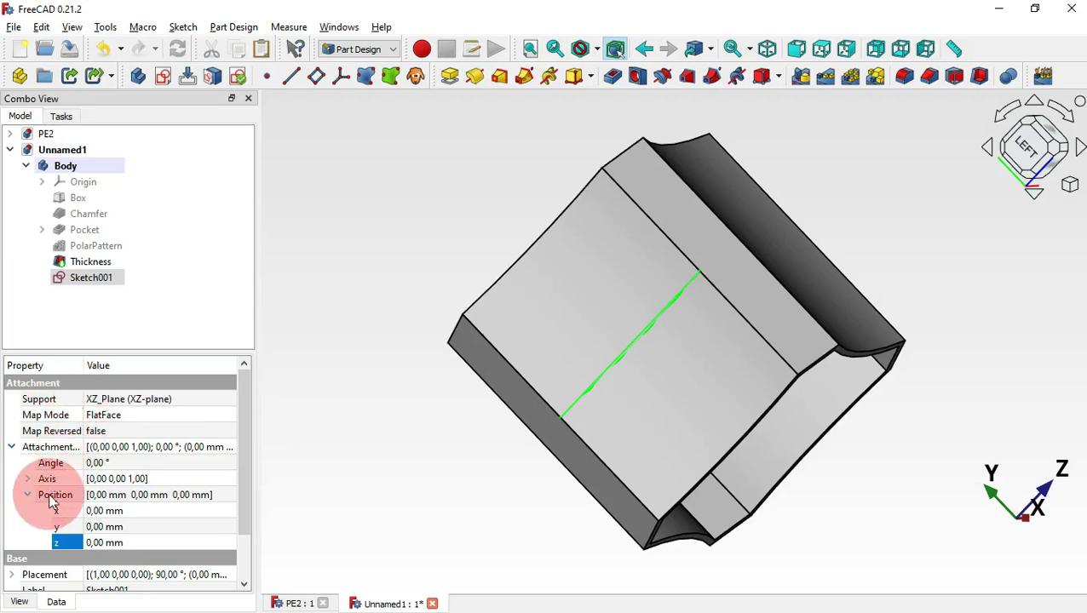
{"action": "left_click", "coordinate": [154, 542]}
{"action": "left_click_drag", "start_coordinate": [157, 542], "coordinate": [85, 542]}
{"action": "type", "text": "-35"}
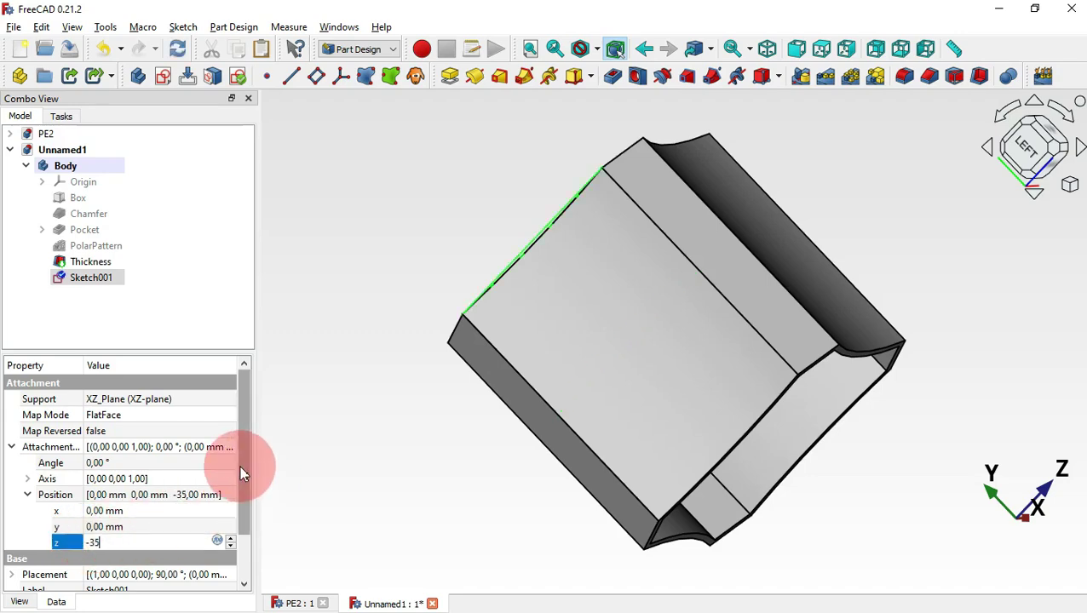
{"action": "left_click_drag", "start_coordinate": [241, 473], "coordinate": [249, 504]}
Pad the copied arc sketch 8 mm along its normal at the closed end of the body.
{"action": "middle_click_drag", "start_coordinate": [395, 291], "coordinate": [565, 332]}
{"action": "middle_click_drag", "start_coordinate": [765, 316], "coordinate": [286, 191]}
{"action": "middle_click_drag", "start_coordinate": [700, 295], "coordinate": [580, 260]}
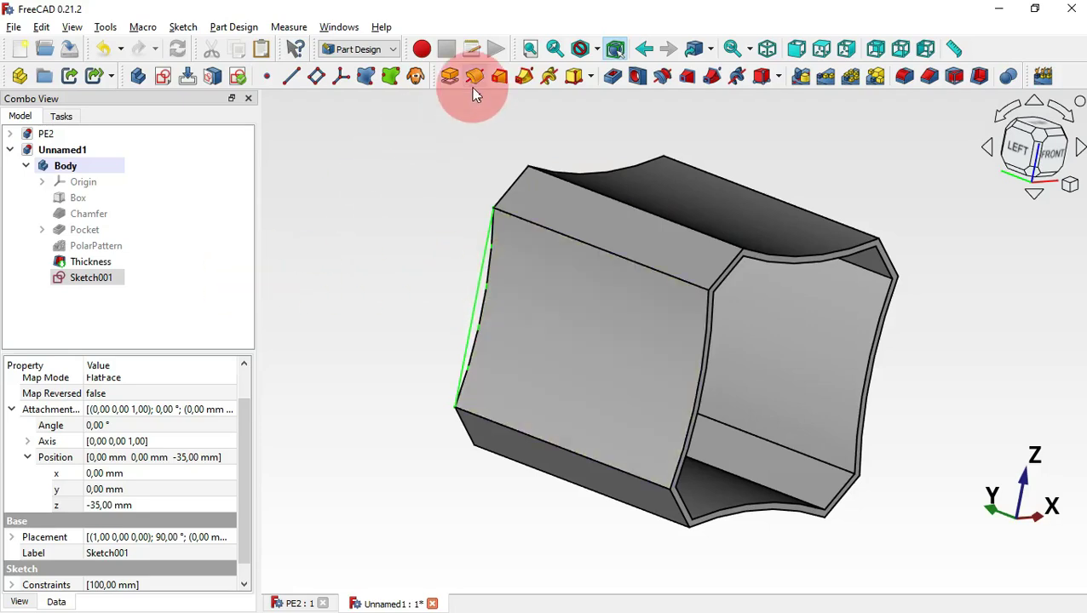
{"action": "left_click", "coordinate": [449, 77]}
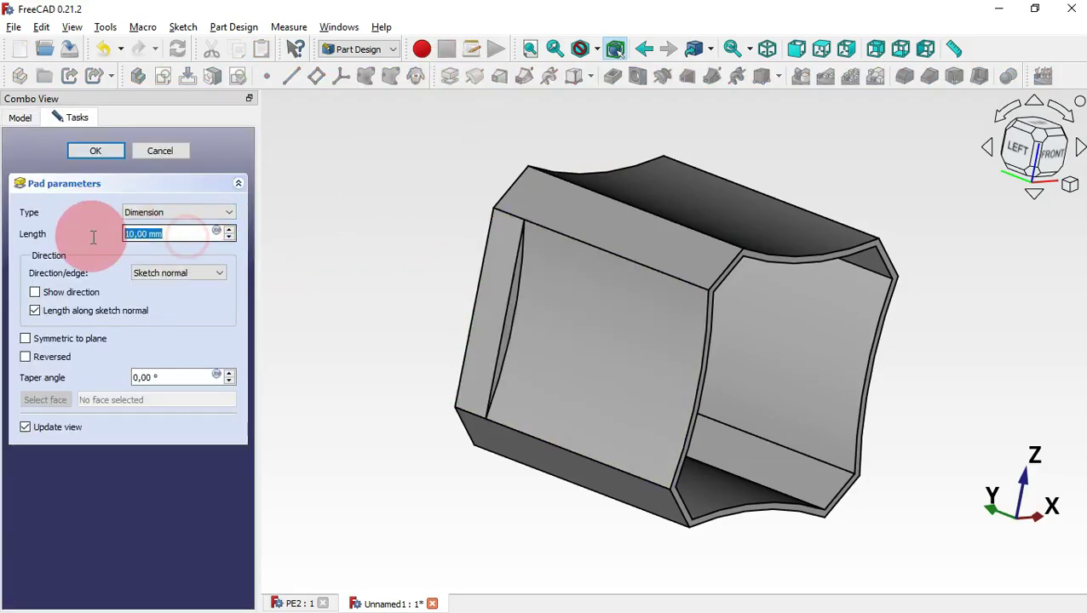
{"action": "type", "text": "8"}
{"action": "left_click", "coordinate": [88, 154]}
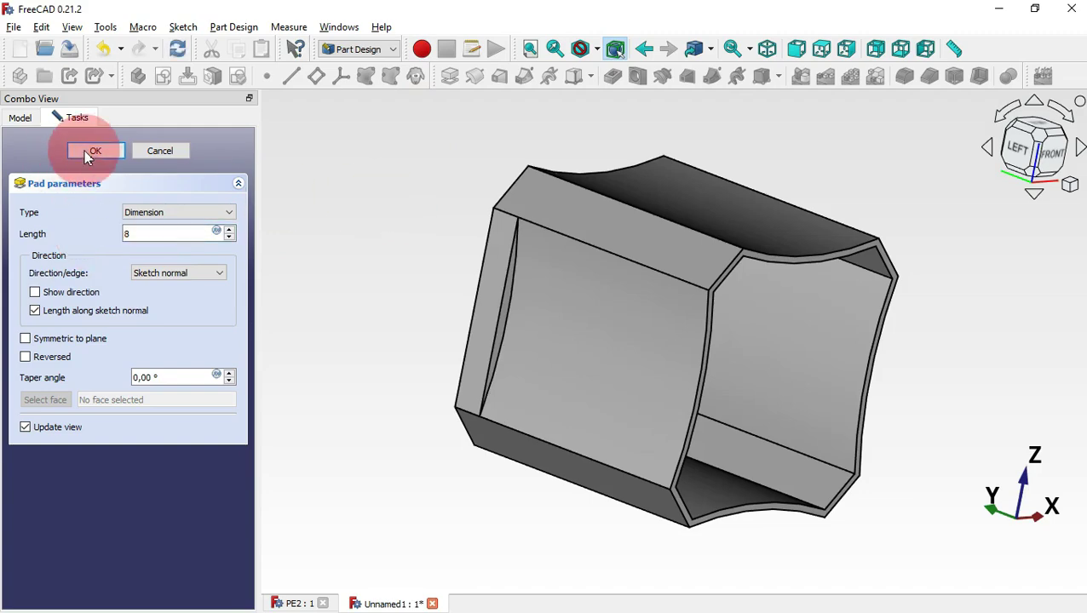
Check the PE2 housing's corner cutouts and start a new sketch on the shelled body's front rim face.
{"action": "left_click_drag", "start_coordinate": [927, 284], "coordinate": [890, 298]}
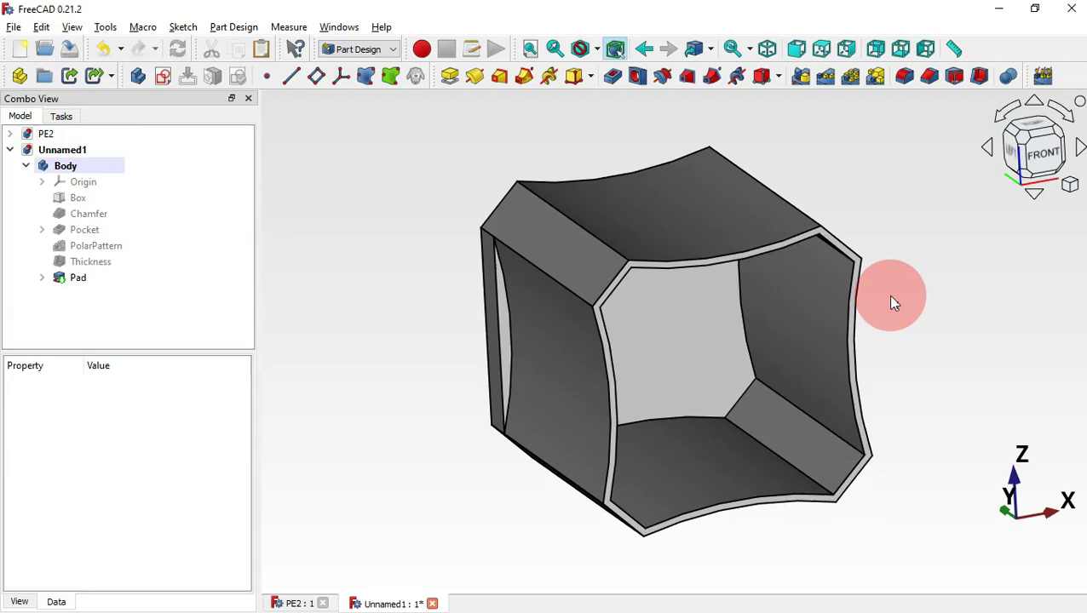
{"action": "key", "text": "ctrl+Tab"}
{"action": "left_click_drag", "start_coordinate": [553, 311], "coordinate": [686, 364]}
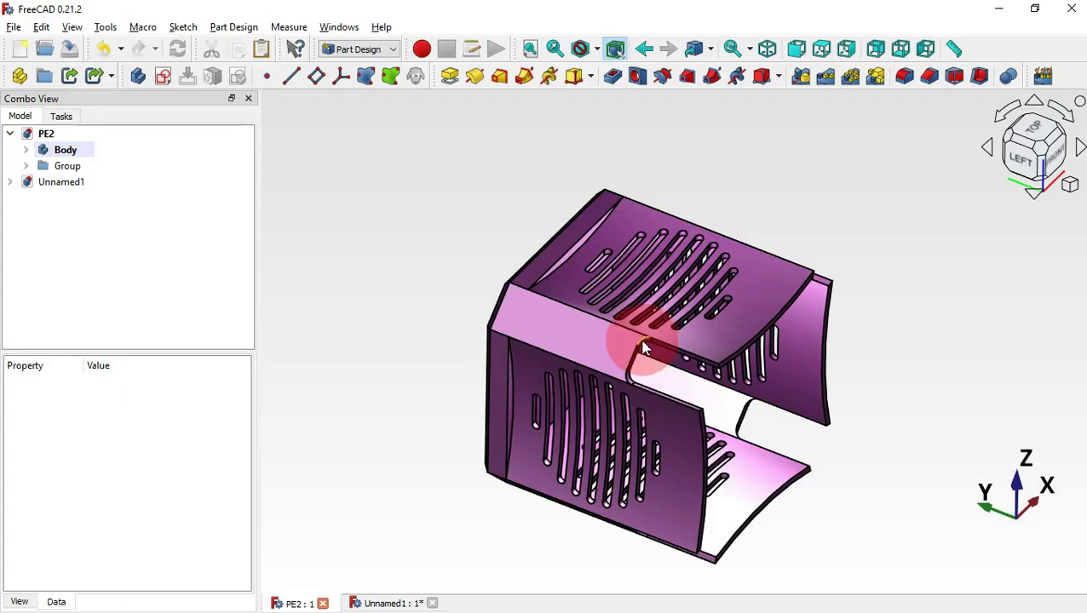
{"action": "left_click_drag", "start_coordinate": [643, 347], "coordinate": [691, 286]}
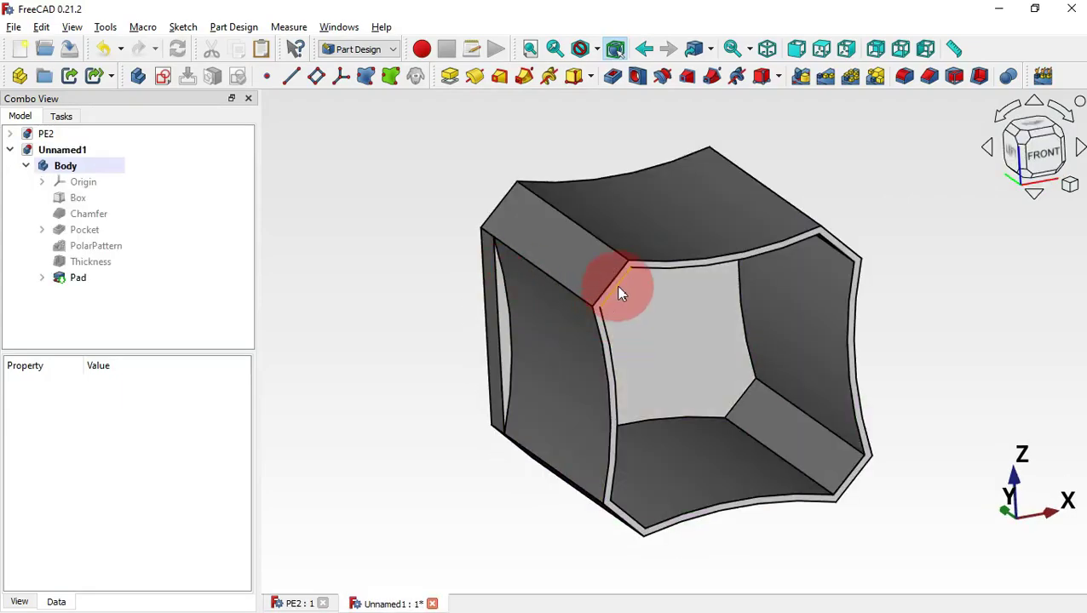
{"action": "scroll", "coordinate": [619, 293], "scroll_direction": "up", "scroll_amount": 3}
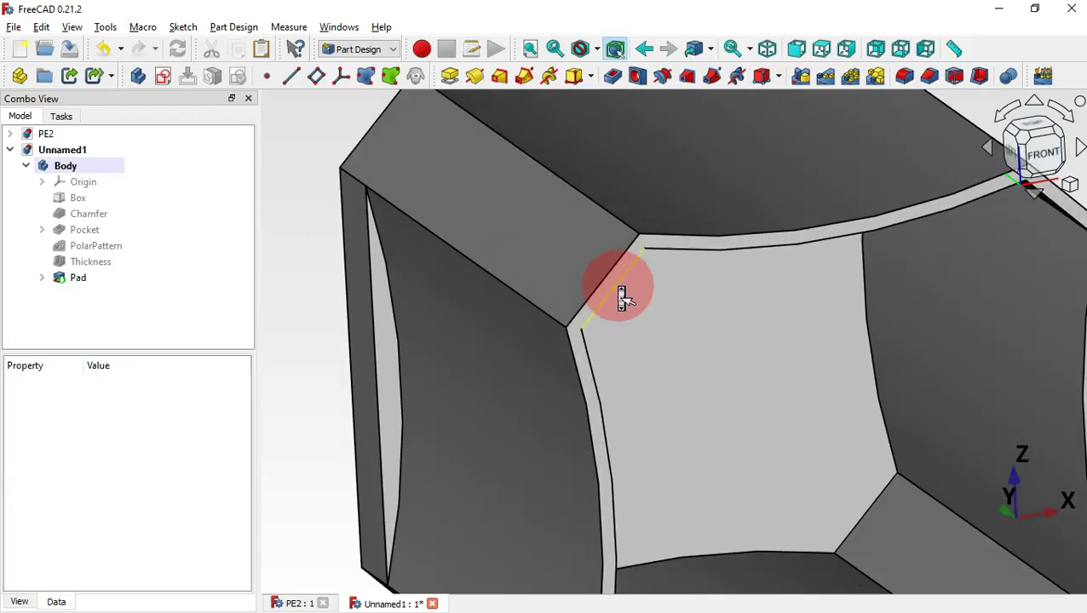
{"action": "left_click", "coordinate": [619, 288]}
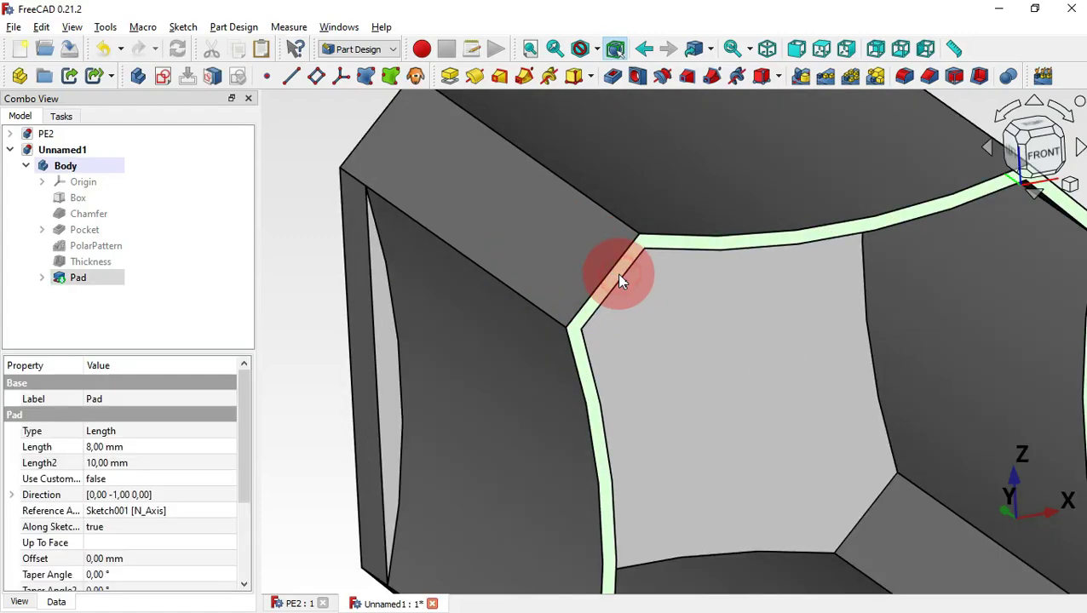
{"action": "left_click", "coordinate": [162, 77]}
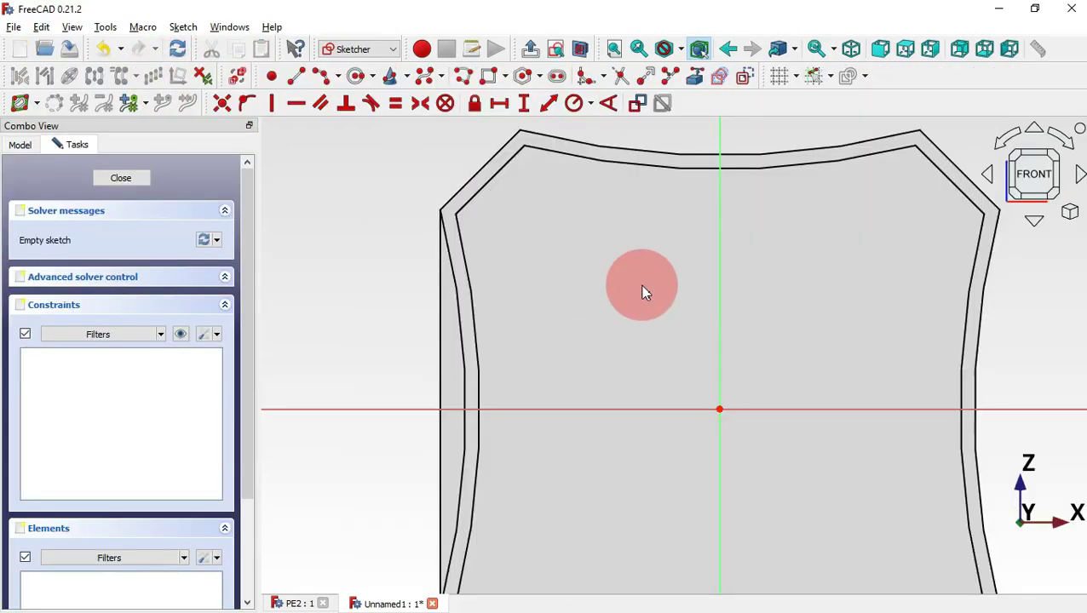
Reference the outer and inner diagonal edges of the rim's upper-left corner as external geometry in the sketch.
{"action": "scroll", "coordinate": [643, 292], "scroll_direction": "down", "scroll_amount": 3}
{"action": "scroll", "coordinate": [584, 178], "scroll_direction": "up", "scroll_amount": 5}
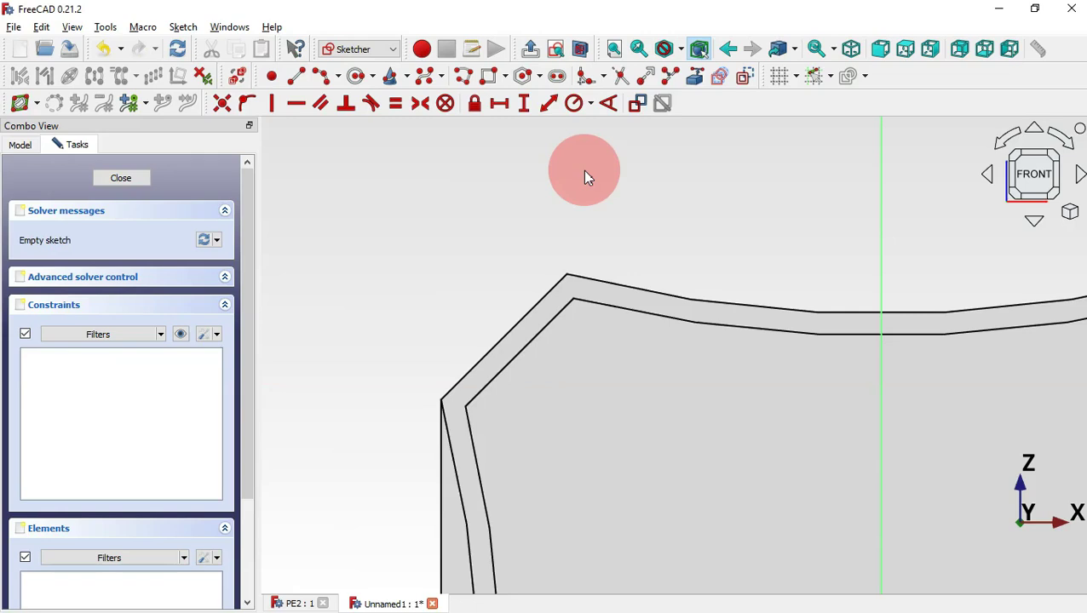
{"action": "left_click", "coordinate": [693, 78]}
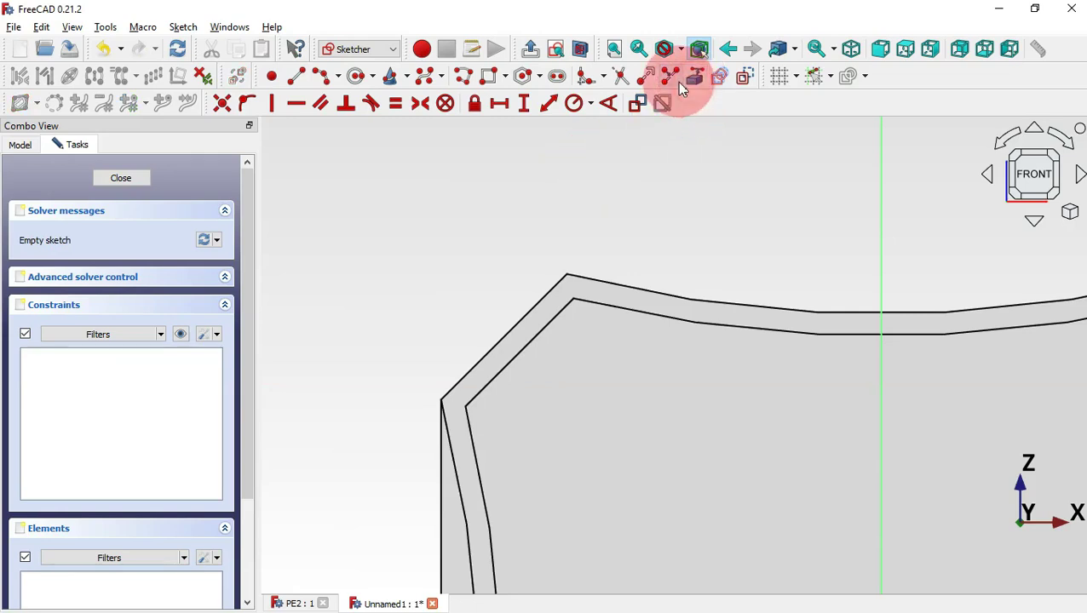
{"action": "left_click", "coordinate": [518, 320]}
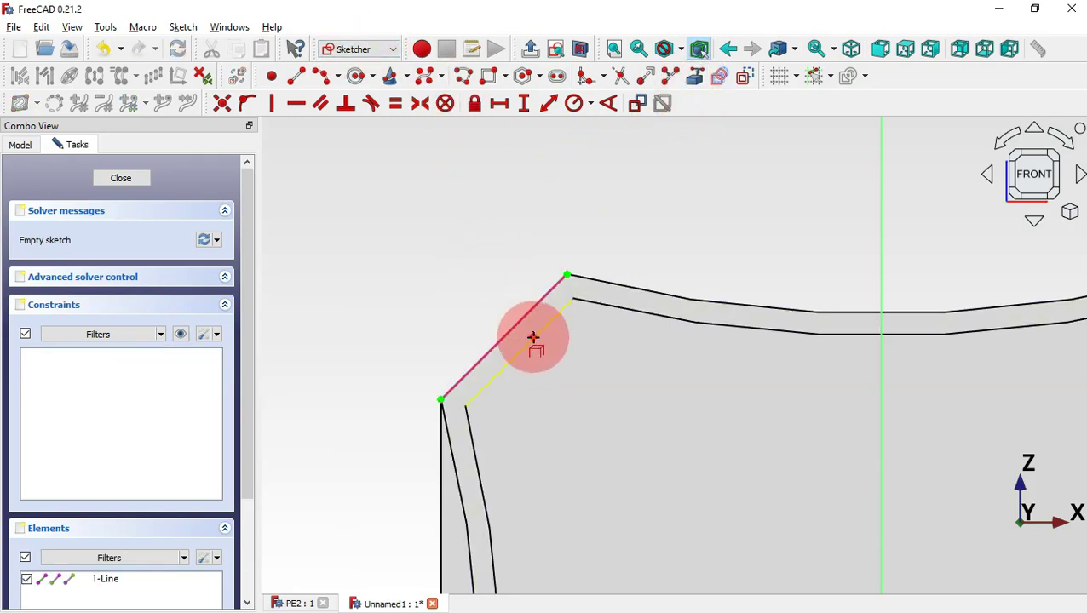
{"action": "left_click", "coordinate": [532, 338]}
Draw a closed four-sided polyline through the endpoints of the two referenced corner edges and finish the sketch.
{"action": "left_click", "coordinate": [487, 76]}
{"action": "left_click", "coordinate": [575, 308]}
{"action": "left_click", "coordinate": [567, 274]}
{"action": "left_click", "coordinate": [440, 400]}
{"action": "left_click", "coordinate": [465, 407]}
{"action": "left_click", "coordinate": [573, 298]}
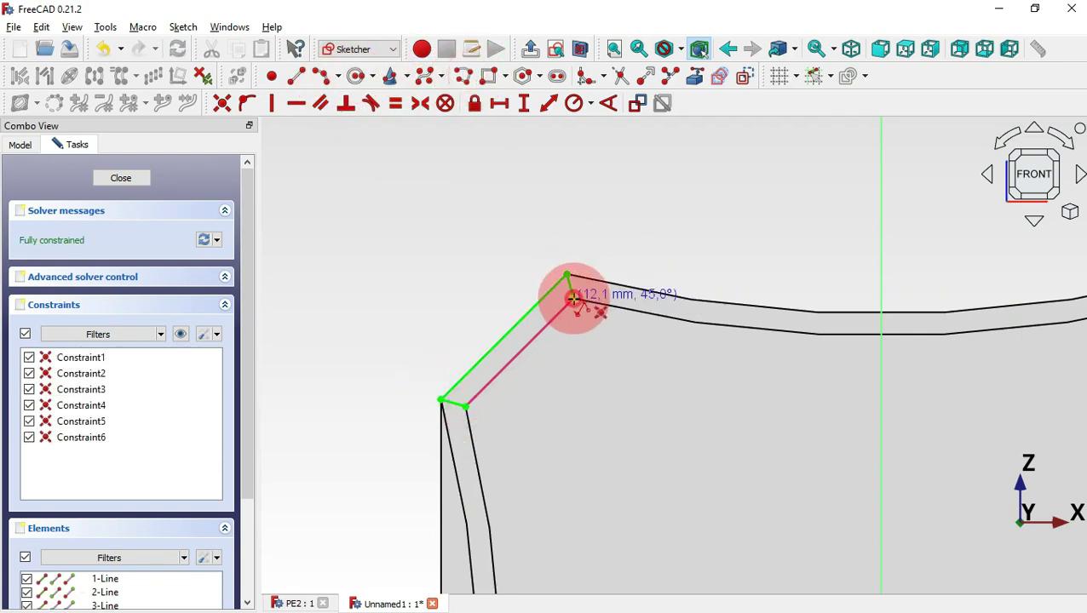
{"action": "left_click", "coordinate": [572, 298]}
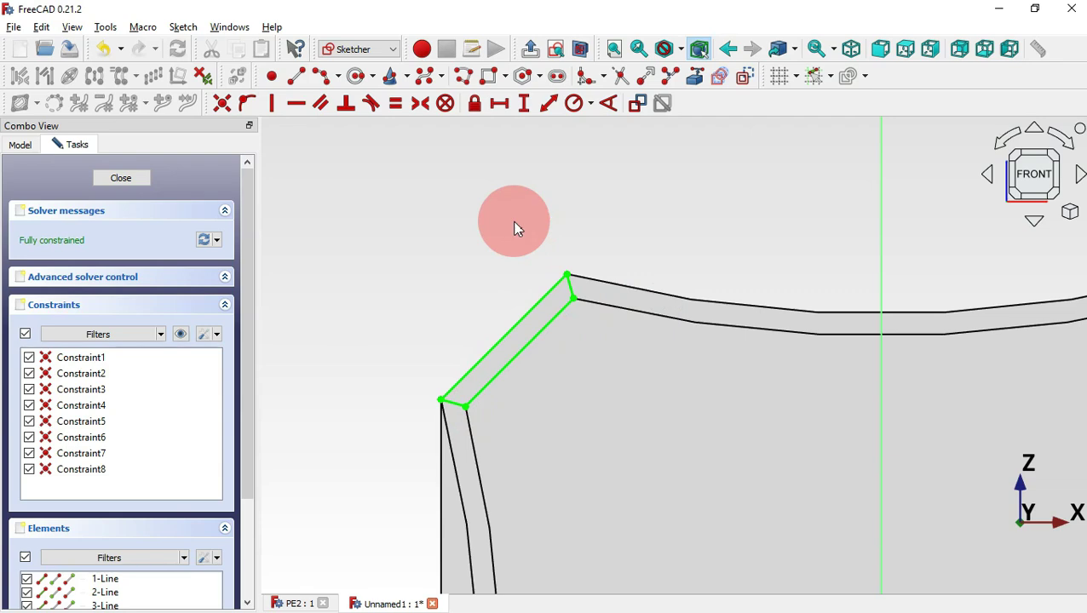
{"action": "key", "text": "Escape"}
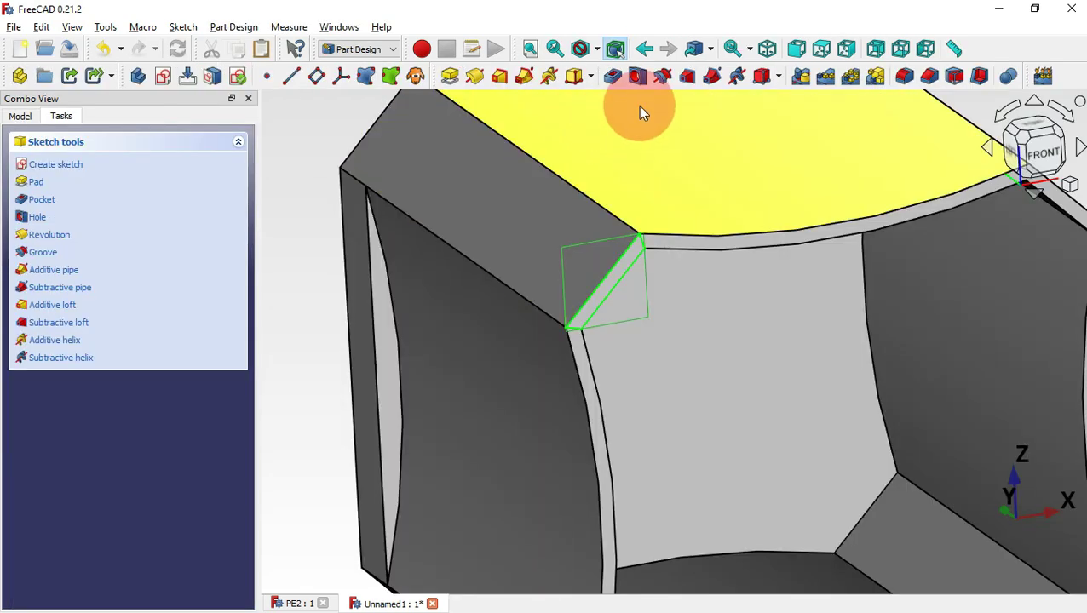
Pocket the corner profile along the sketch normal to cut a notch deeper than 5 mm through the corner wall.
{"action": "left_click", "coordinate": [612, 77]}
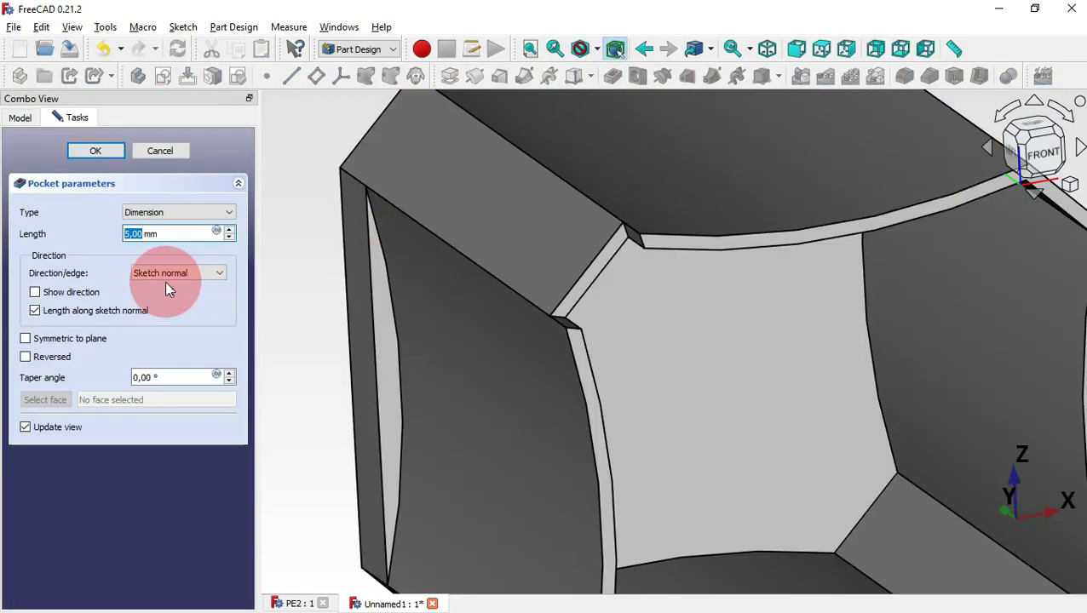
{"action": "left_click_drag", "start_coordinate": [186, 234], "coordinate": [102, 227]}
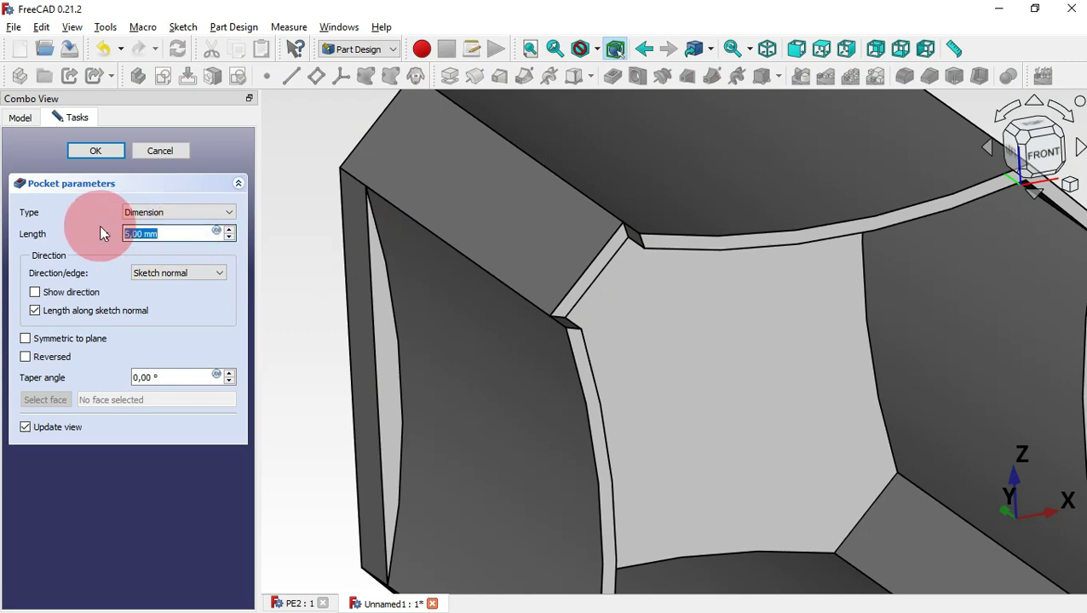
{"action": "left_click", "coordinate": [92, 151]}
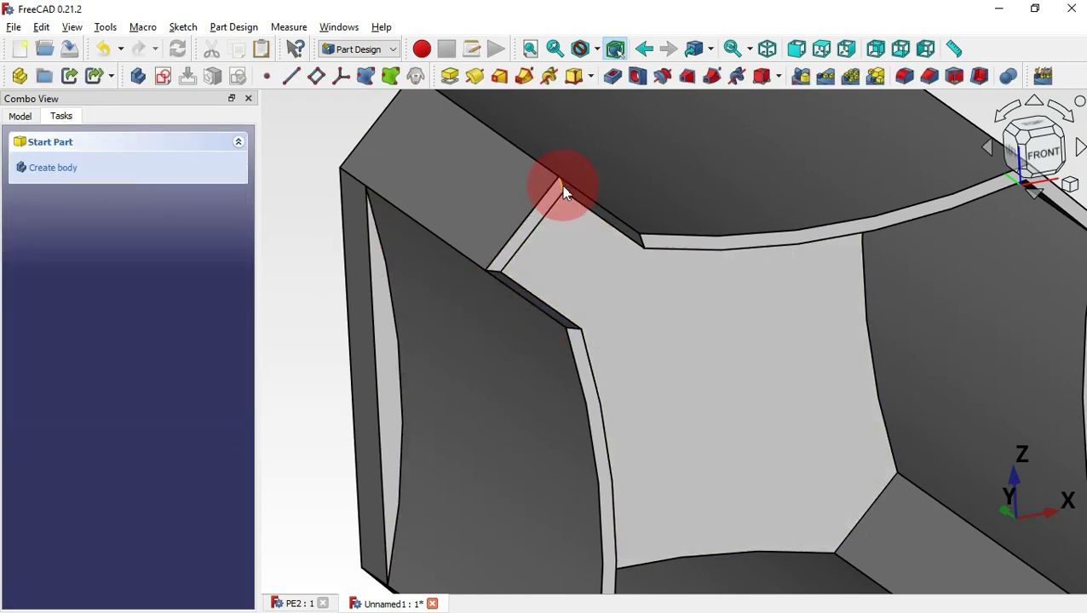
Fillet the two short edges at the inner end of the corner cutout with a 3 mm radius.
{"action": "key", "text": "v"}
{"action": "key", "text": "f"}
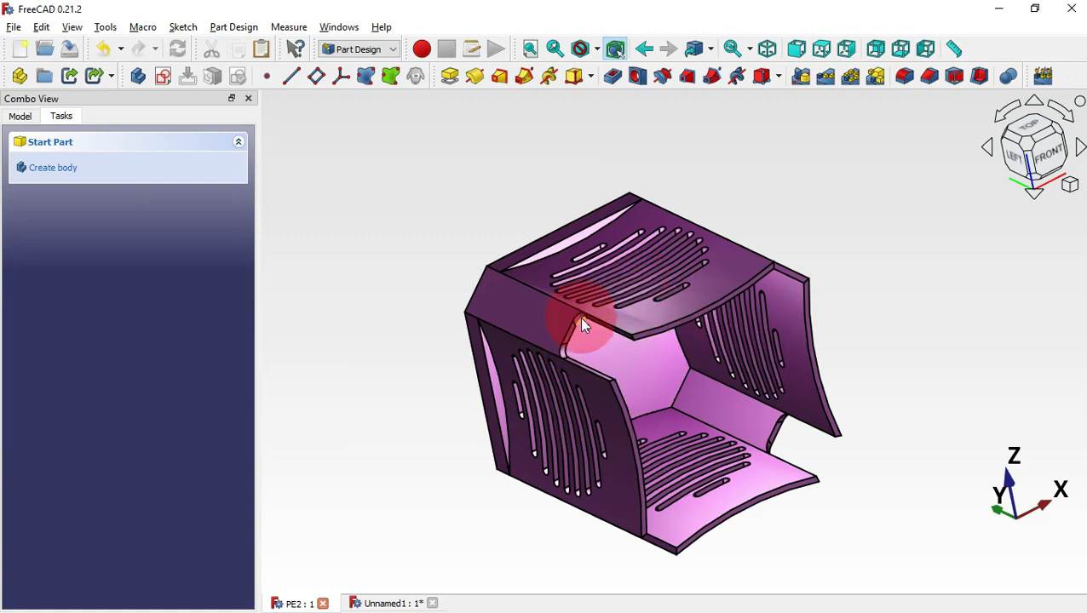
{"action": "scroll", "coordinate": [579, 317], "scroll_direction": "up", "scroll_amount": 5}
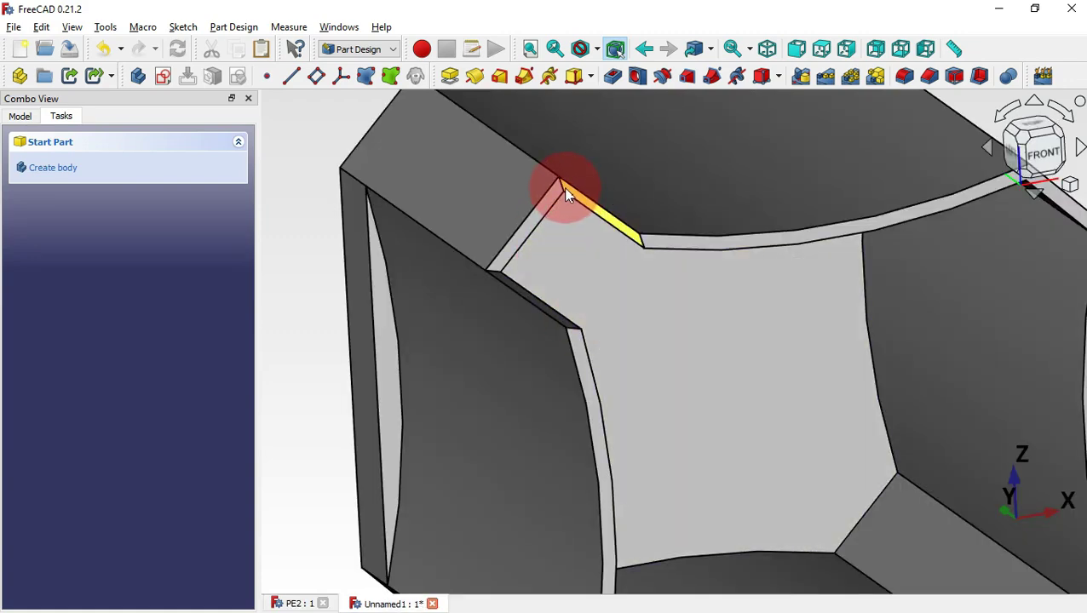
{"action": "left_click", "coordinate": [562, 187]}
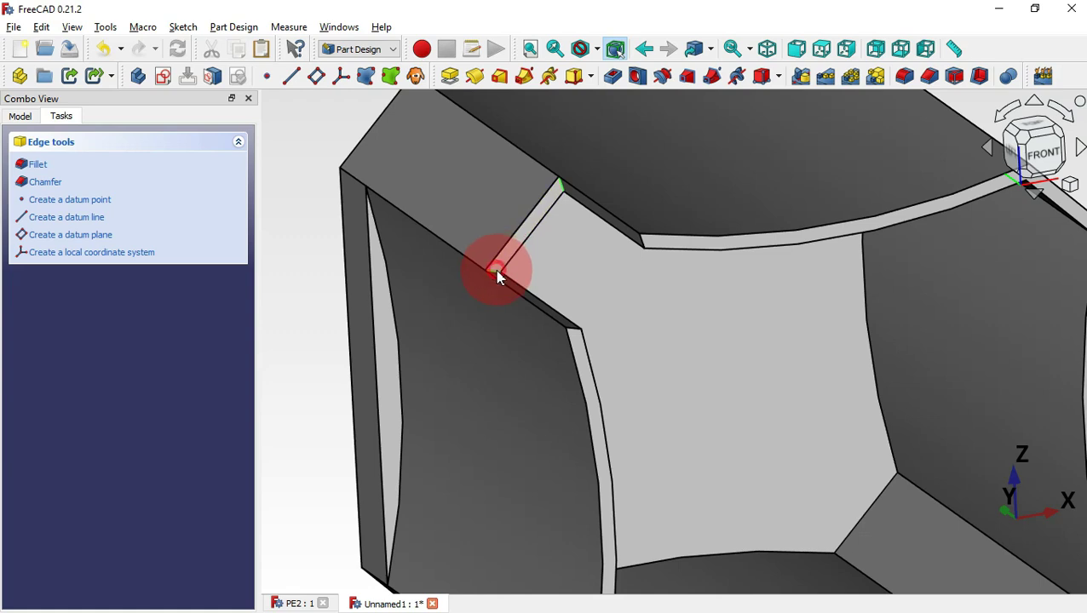
{"action": "left_click", "coordinate": [496, 271]}
{"action": "left_click", "coordinate": [905, 77]}
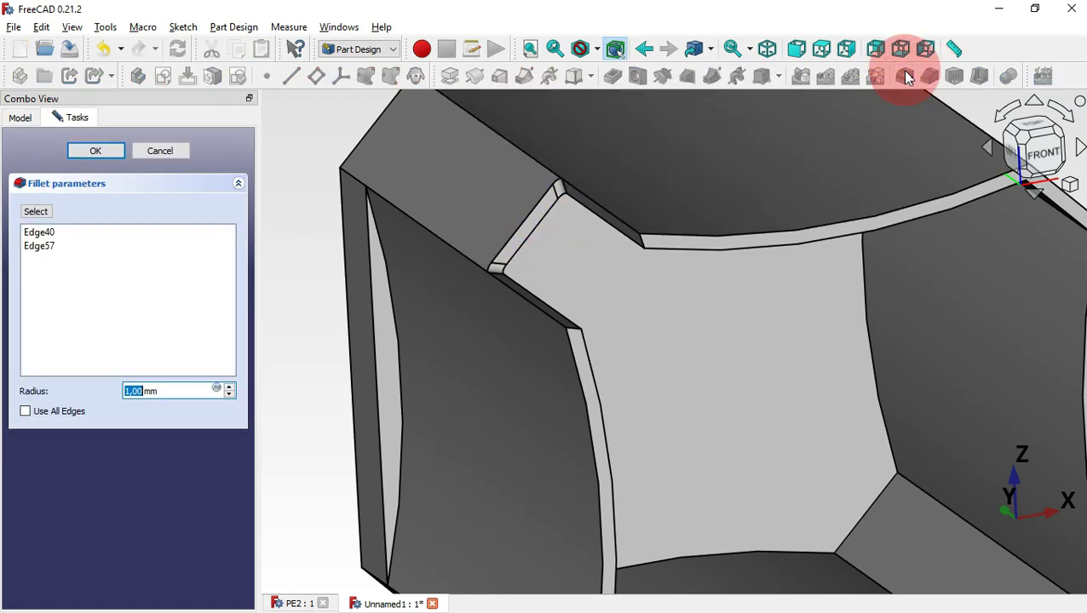
{"action": "left_click_drag", "start_coordinate": [212, 390], "coordinate": [105, 392]}
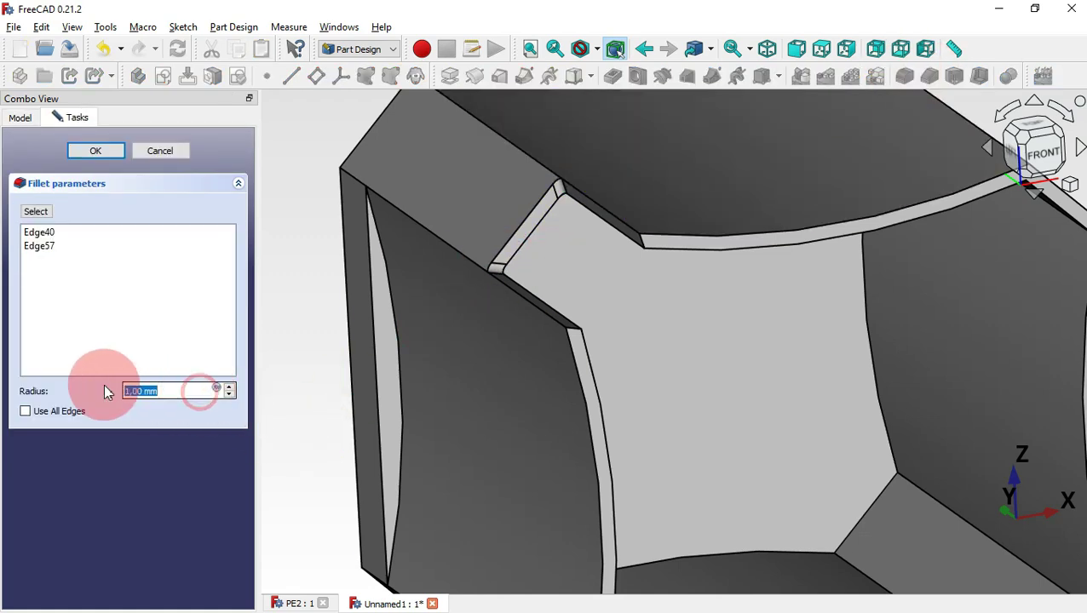
{"action": "type", "text": "3"}
{"action": "key", "text": "Return"}
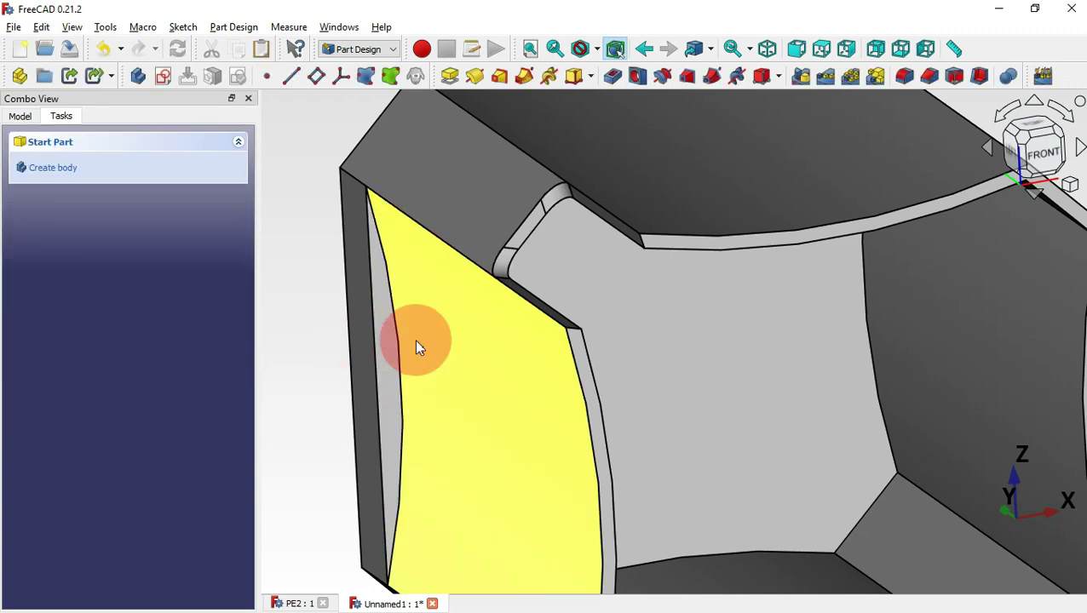
Create a polar pattern from the end pad, the corner pocket and its fillet.
{"action": "scroll", "coordinate": [460, 340], "scroll_direction": "down", "scroll_amount": 5}
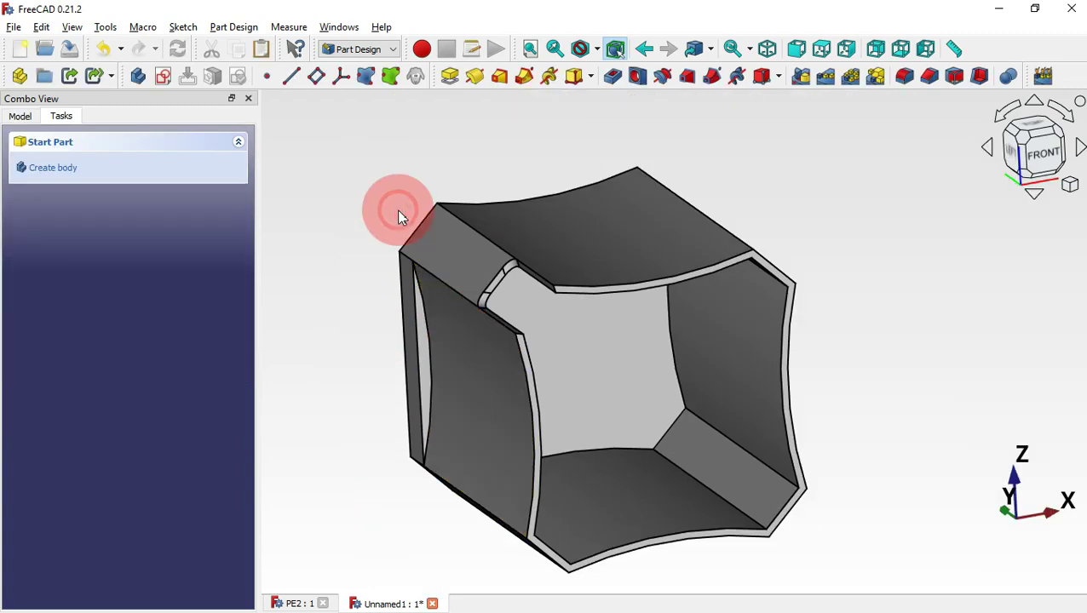
{"action": "left_click_drag", "start_coordinate": [396, 209], "coordinate": [281, 162]}
{"action": "left_click", "coordinate": [19, 115]}
{"action": "left_click", "coordinate": [88, 335]}
{"action": "left_click", "coordinate": [75, 277]}
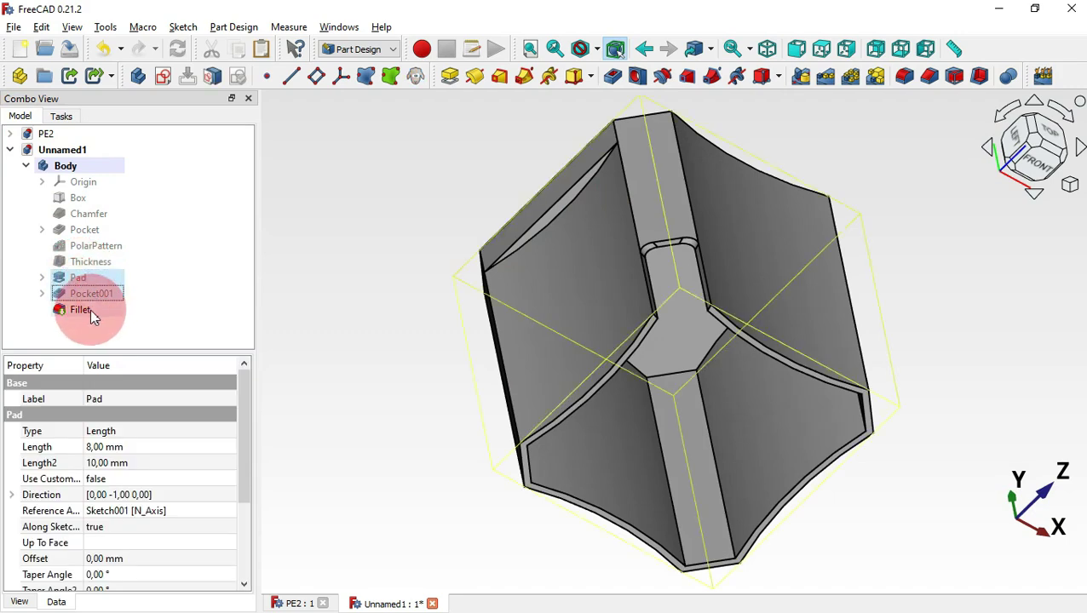
{"action": "left_click", "coordinate": [92, 310], "text": "shift"}
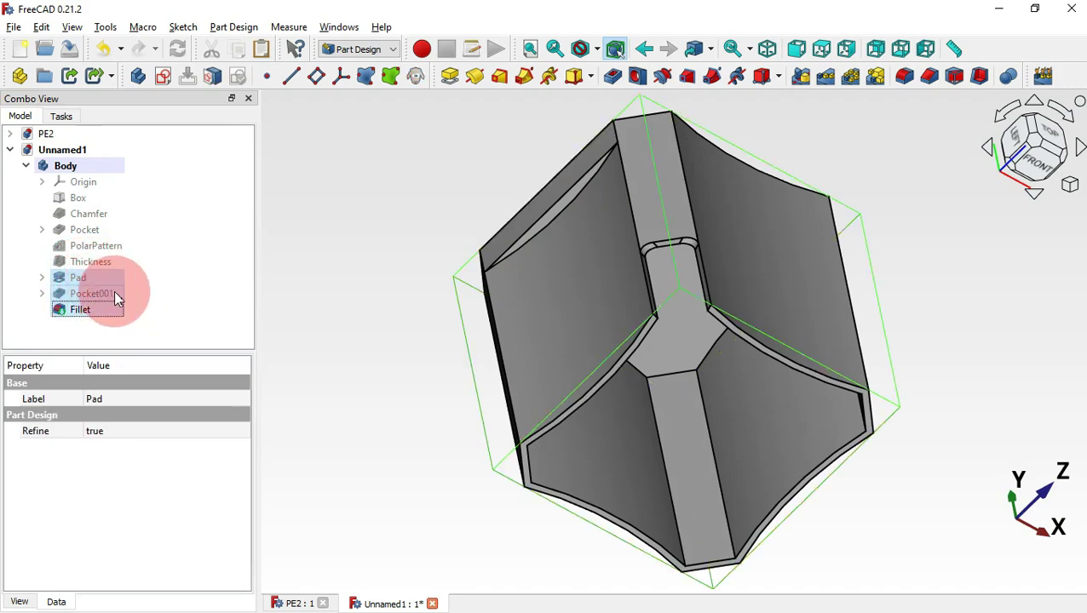
{"action": "left_click", "coordinate": [850, 76]}
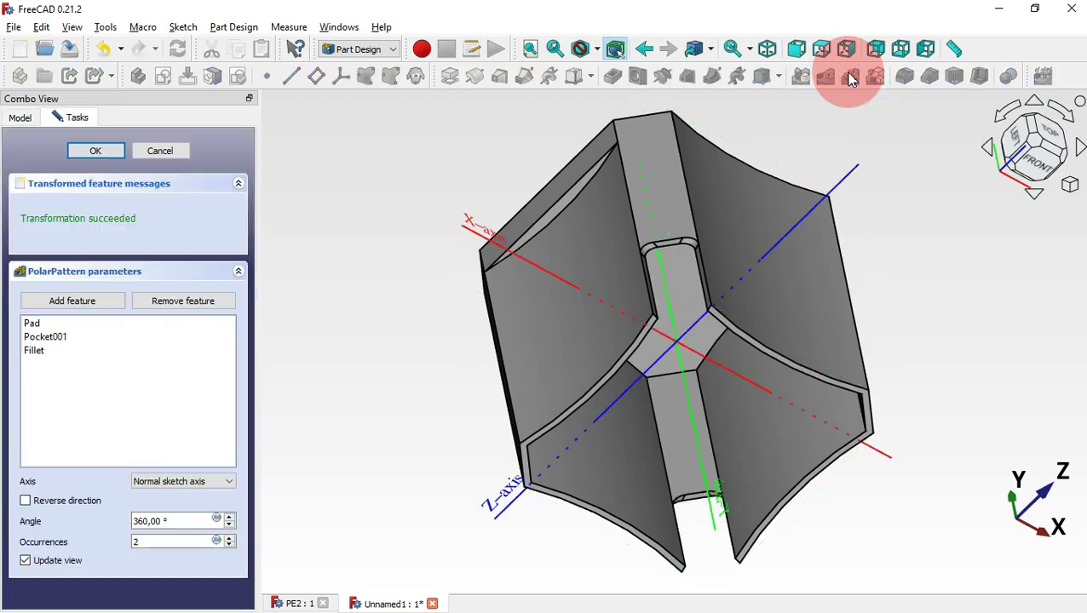
Set the polar pattern to 4 occurrences over 360° around the base Y axis.
{"action": "middle_click_drag", "start_coordinate": [927, 298], "coordinate": [776, 267]}
{"action": "left_click", "coordinate": [202, 482]}
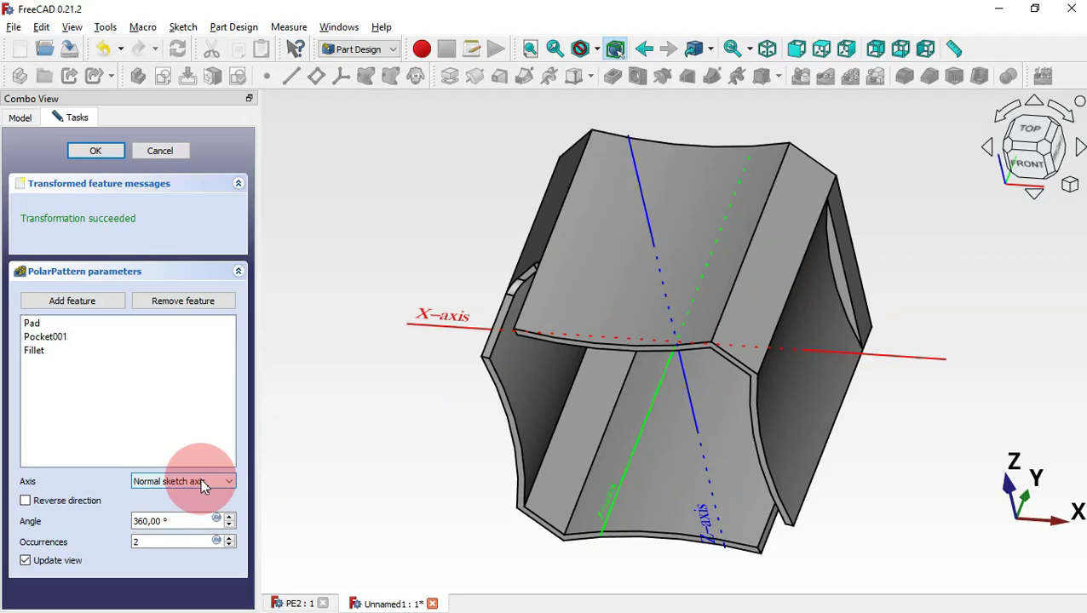
{"action": "left_click", "coordinate": [177, 536]}
{"action": "middle_click_drag", "start_coordinate": [861, 441], "coordinate": [754, 436]}
{"action": "left_click", "coordinate": [151, 550]}
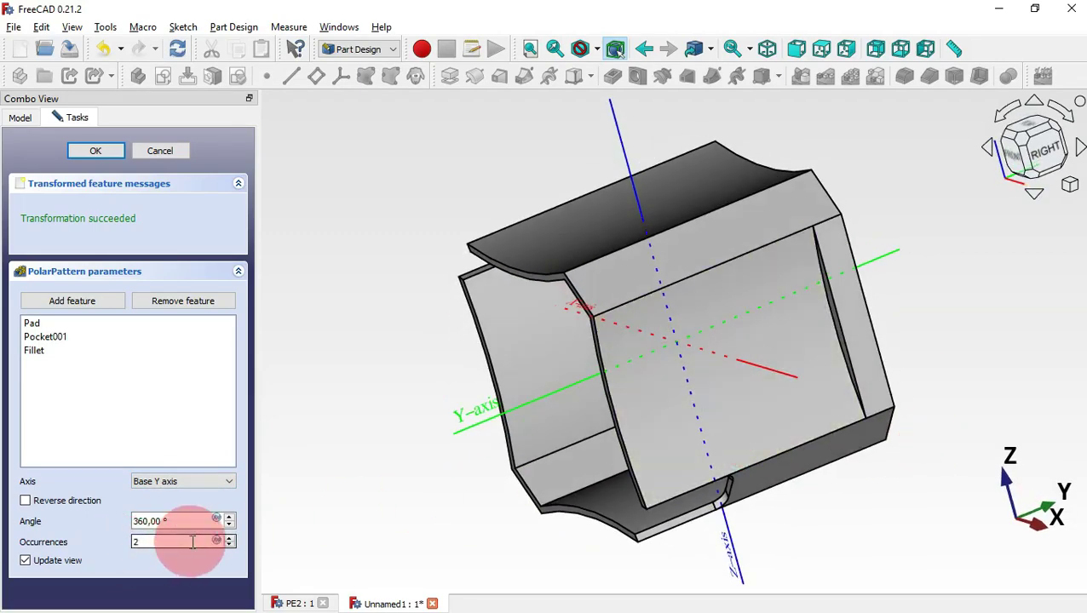
{"action": "left_click_drag", "start_coordinate": [189, 541], "coordinate": [60, 528]}
{"action": "type", "text": "4"}
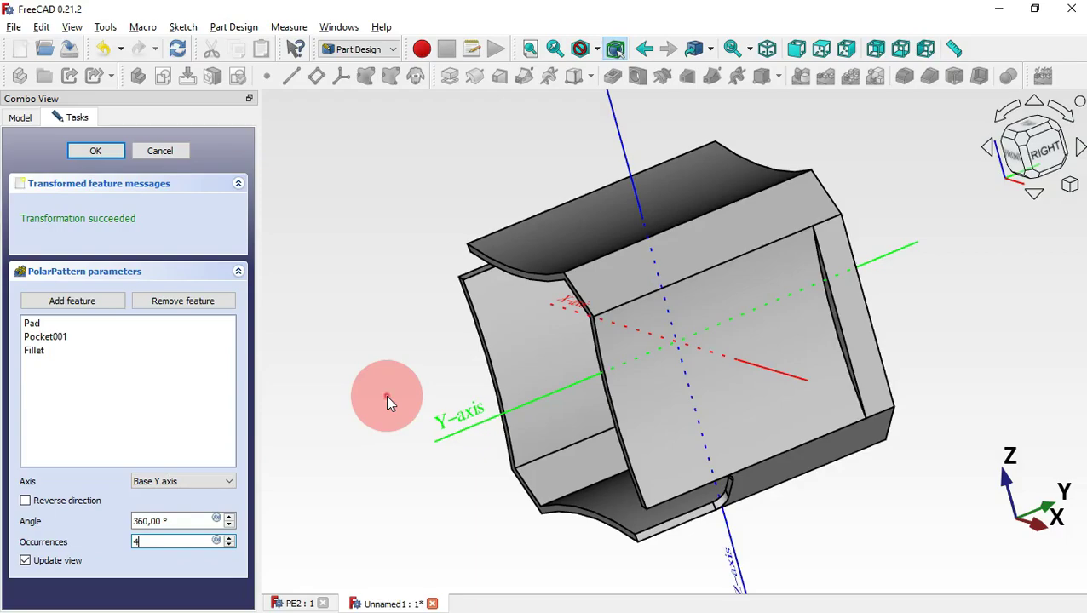
{"action": "middle_click_drag", "start_coordinate": [348, 337], "coordinate": [443, 366]}
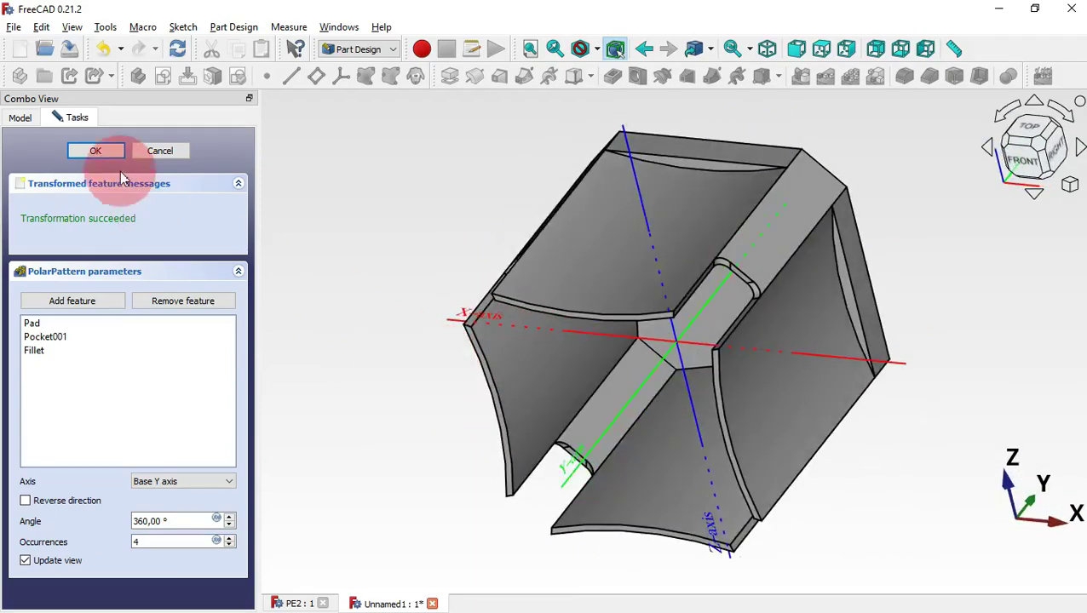
{"action": "left_click", "coordinate": [96, 150]}
{"action": "left_click", "coordinate": [488, 207]}
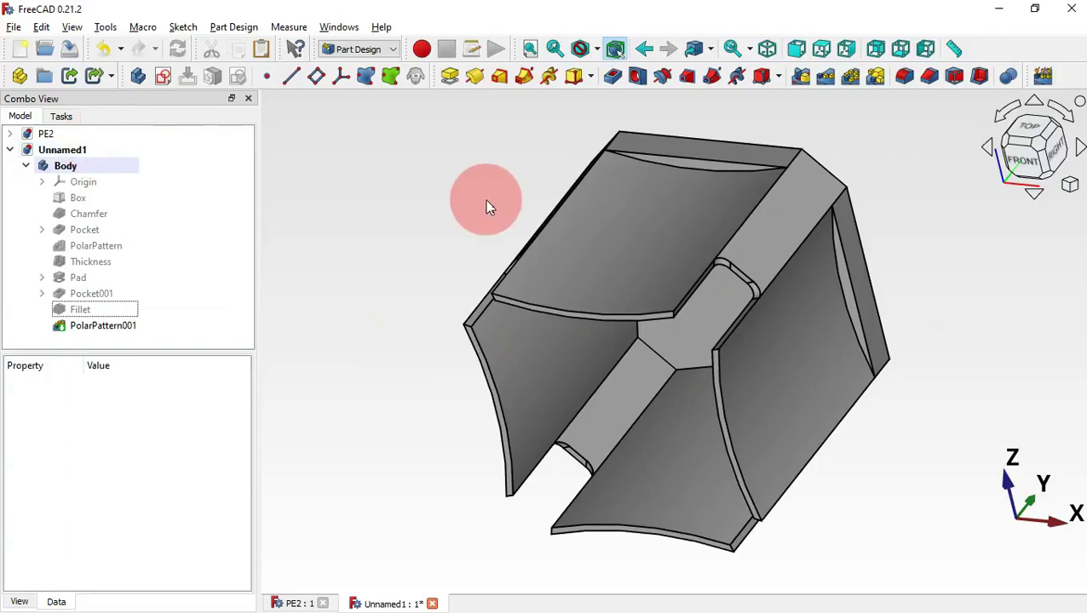
Compare the closed end with PE2 and chamfer the model's octagonal end face by 2 mm at equal distance.
{"action": "middle_click_drag", "start_coordinate": [488, 205], "coordinate": [599, 244]}
{"action": "key", "text": "ctrl+Tab"}
{"action": "middle_click_drag", "start_coordinate": [936, 317], "coordinate": [759, 247]}
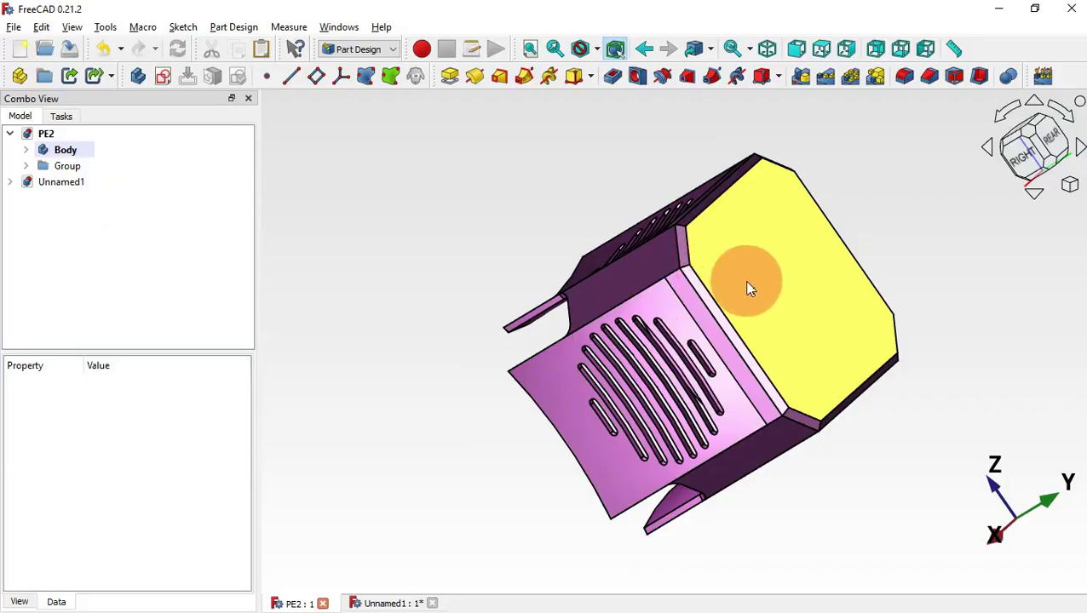
{"action": "key", "text": "ctrl+Tab"}
{"action": "middle_click_drag", "start_coordinate": [950, 311], "coordinate": [741, 381]}
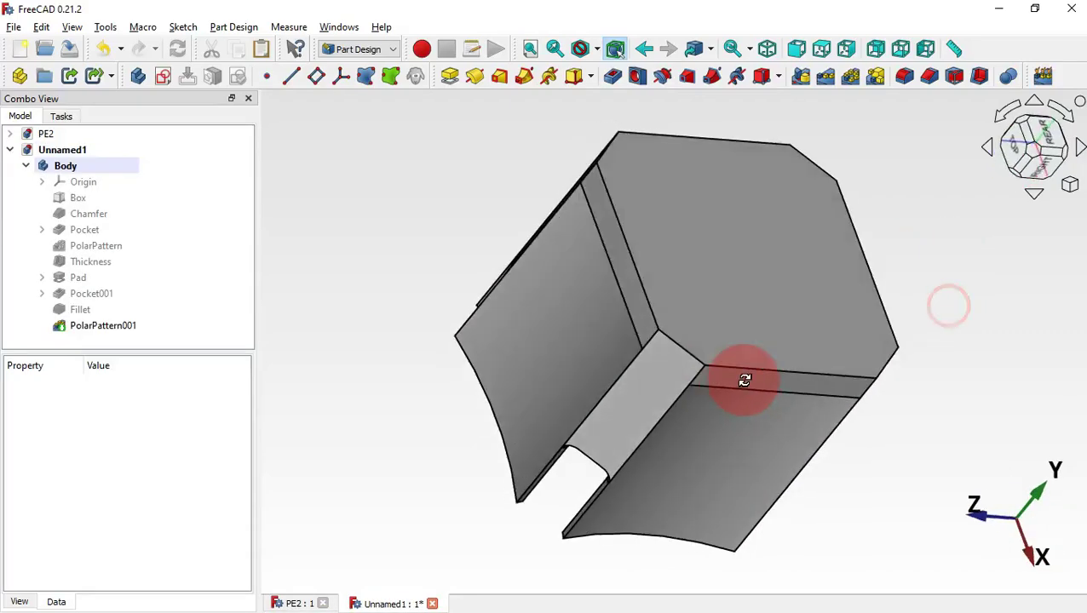
{"action": "left_click", "coordinate": [751, 281]}
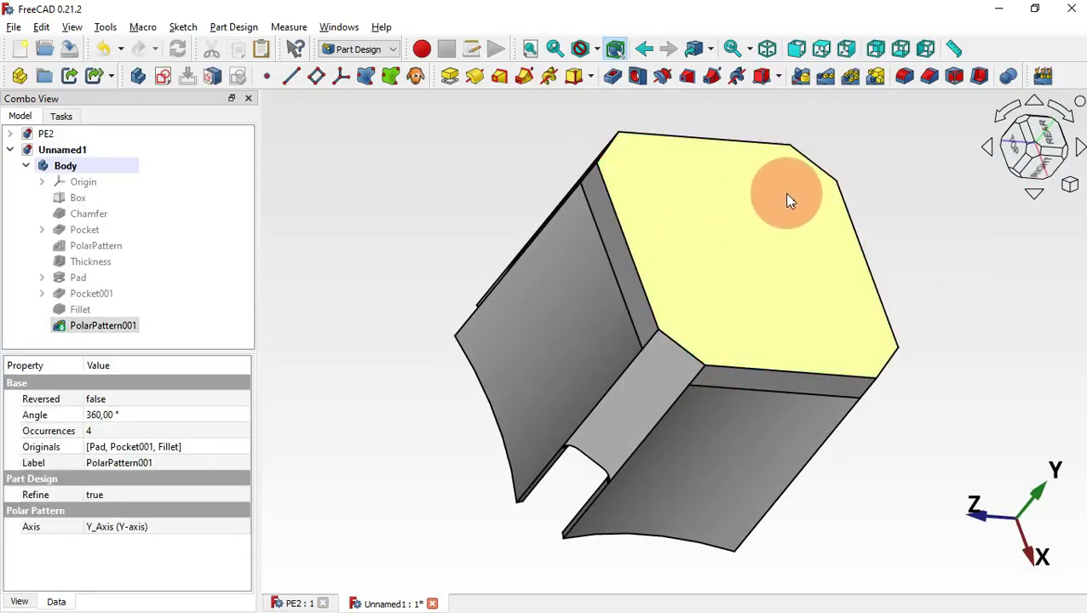
{"action": "left_click", "coordinate": [931, 76]}
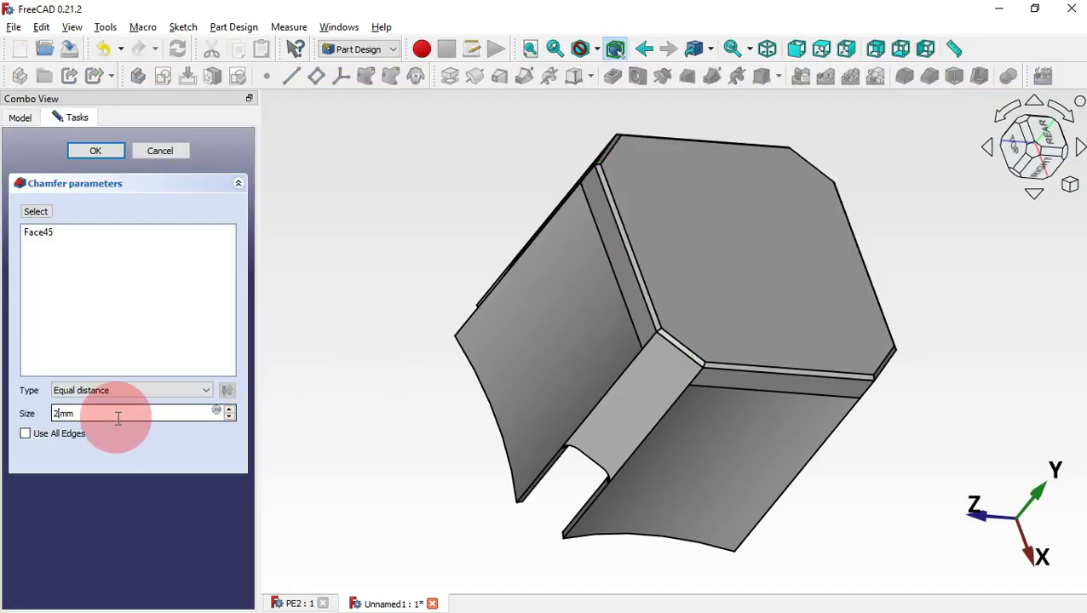
{"action": "key", "text": "Return"}
Check the wall slots of the PE2 housing and start a new sketch on the YZ plane of the recreated body.
{"action": "left_click_drag", "start_coordinate": [362, 270], "coordinate": [649, 315]}
{"action": "left_click_drag", "start_coordinate": [672, 392], "coordinate": [565, 344]}
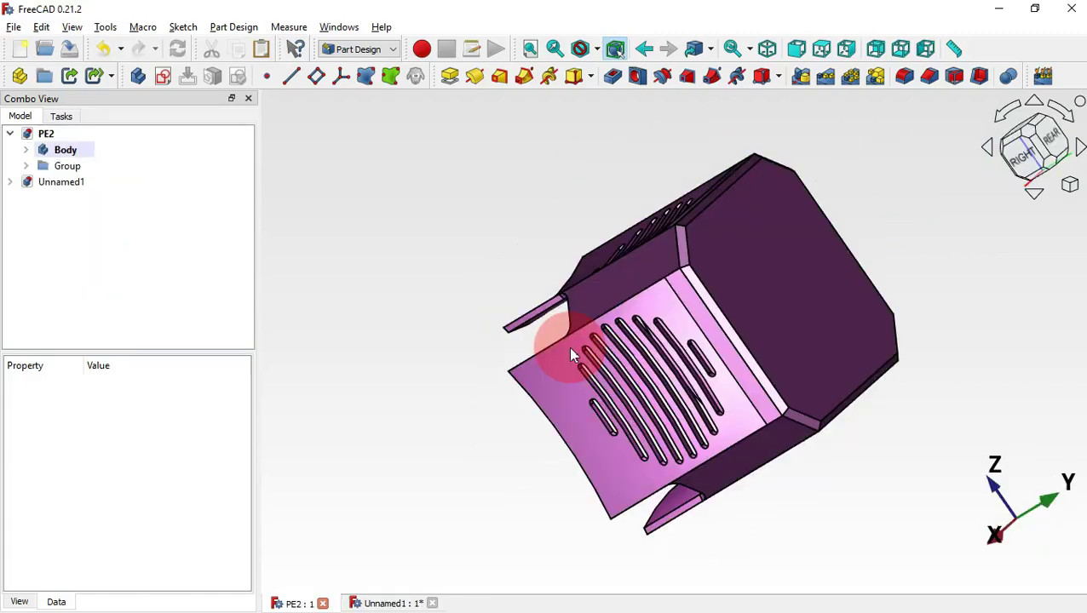
{"action": "left_click_drag", "start_coordinate": [572, 357], "coordinate": [691, 364]}
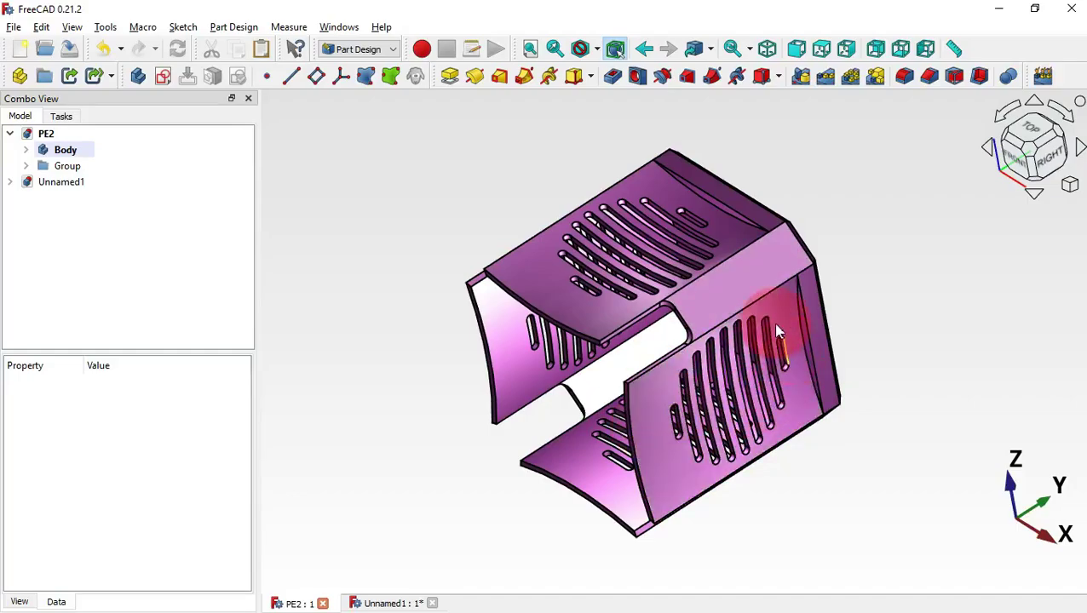
{"action": "mouse_move", "coordinate": [599, 398]}
{"action": "left_mouse_down"}
{"action": "mouse_move", "coordinate": [760, 391]}
{"action": "mouse_move", "coordinate": [572, 358]}
{"action": "mouse_move", "coordinate": [572, 413]}
{"action": "mouse_move", "coordinate": [682, 344]}
{"action": "mouse_move", "coordinate": [611, 465]}
{"action": "mouse_move", "coordinate": [667, 383]}
{"action": "mouse_move", "coordinate": [606, 364]}
{"action": "mouse_move", "coordinate": [731, 377]}
{"action": "mouse_move", "coordinate": [641, 365]}
{"action": "mouse_move", "coordinate": [861, 323]}
{"action": "left_mouse_up"}
{"action": "key", "text": "ctrl+Tab"}
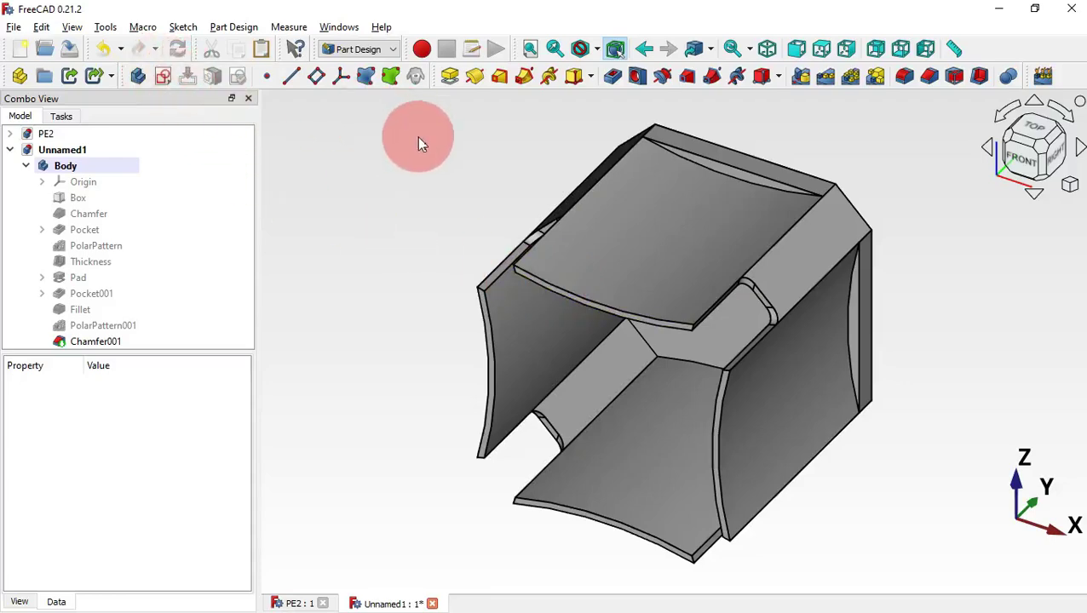
{"action": "left_click", "coordinate": [165, 76]}
{"action": "middle_click_drag", "start_coordinate": [631, 222], "coordinate": [691, 284]}
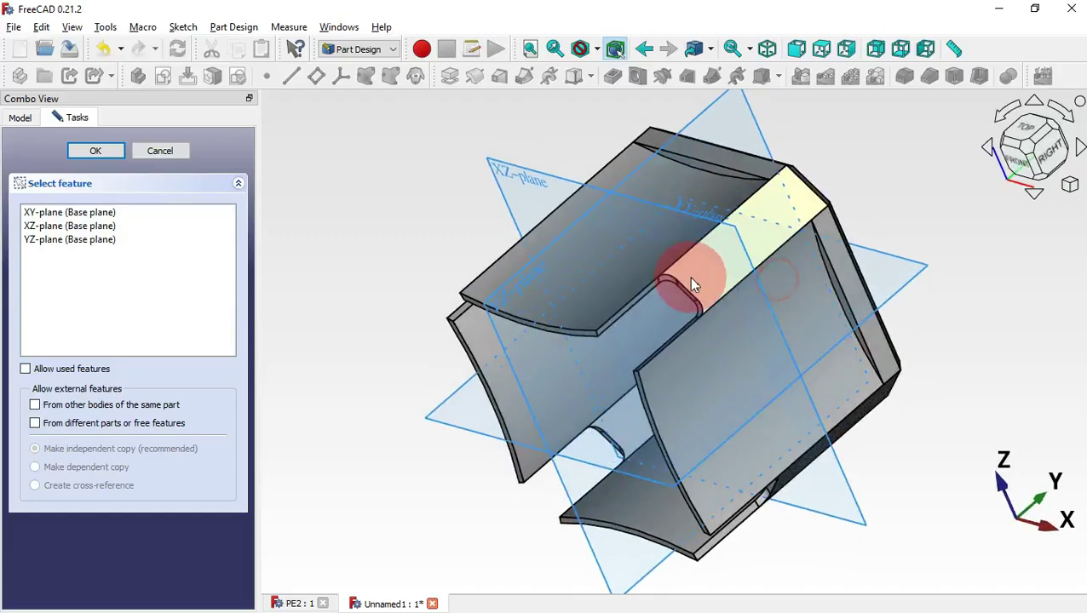
{"action": "left_click", "coordinate": [514, 298]}
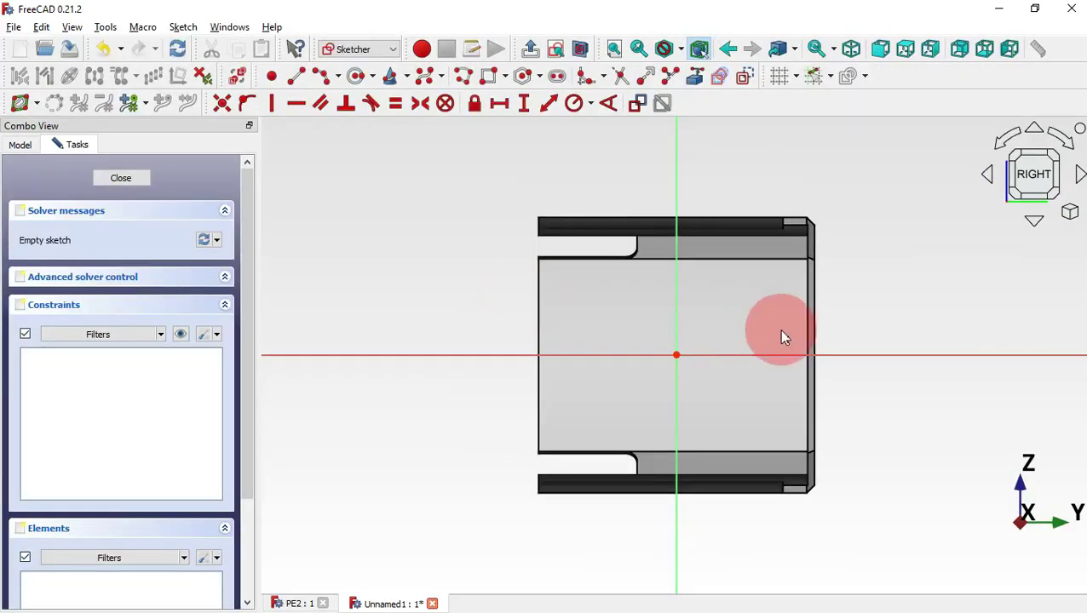
{"action": "scroll", "coordinate": [788, 335], "scroll_direction": "up", "scroll_amount": 3}
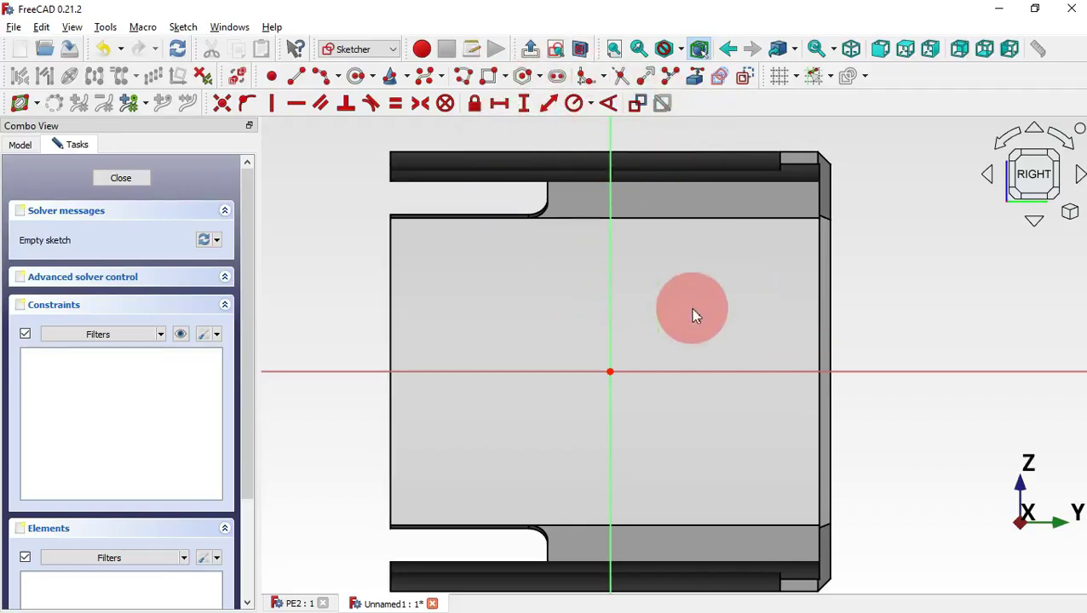
{"action": "key", "text": "0"}
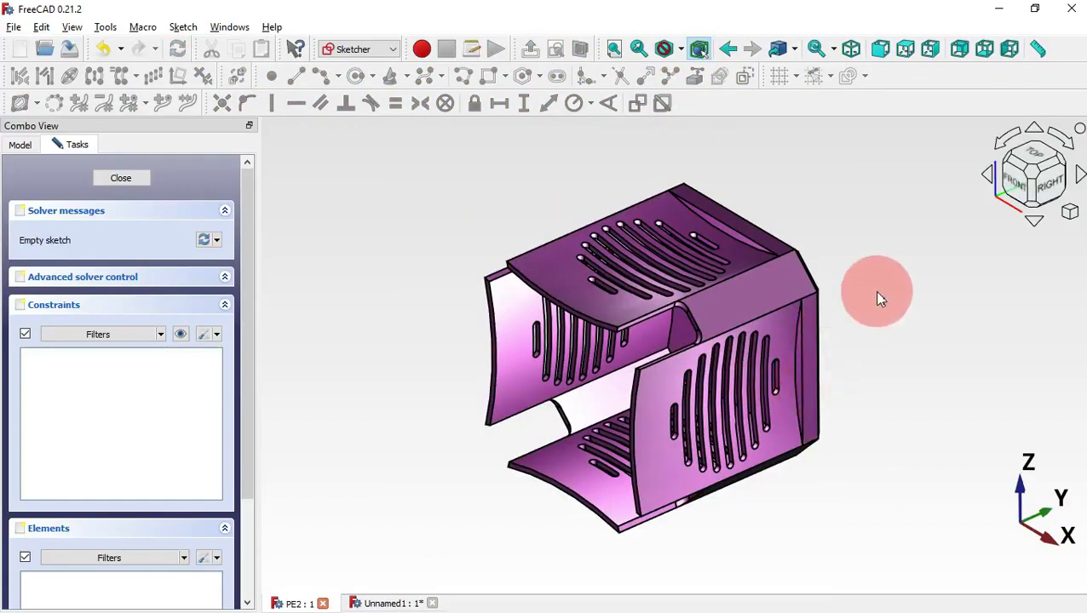
Check PE2's slot layout from the right view and sketch two concentric circles on the origin, the outer one about 67 mm in diameter.
{"action": "left_click", "coordinate": [1043, 180]}
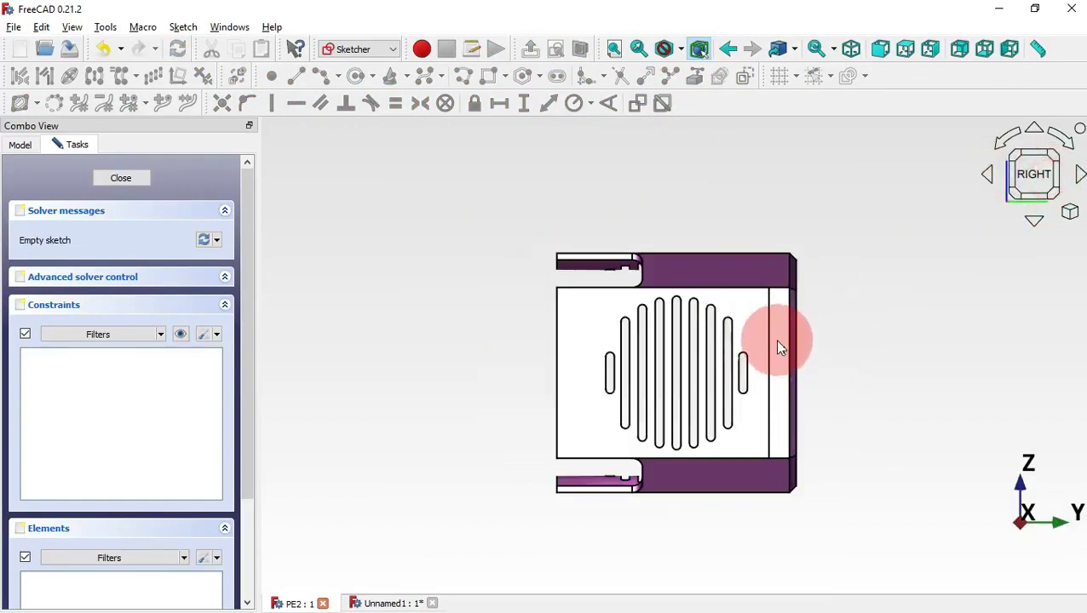
{"action": "key", "text": "q"}
{"action": "key", "text": "s"}
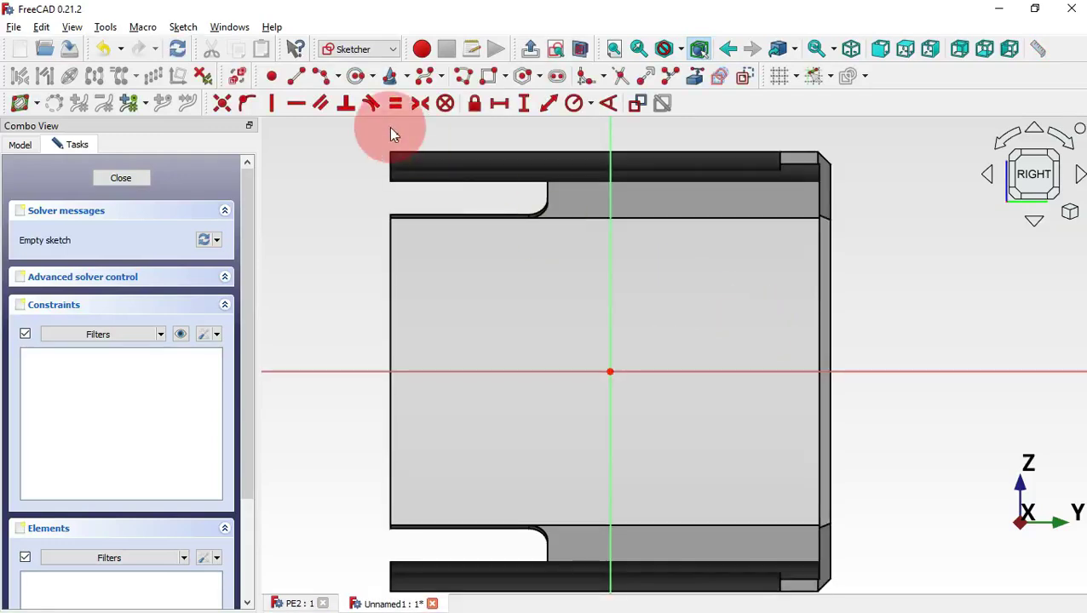
{"action": "left_click", "coordinate": [362, 79]}
{"action": "left_click", "coordinate": [611, 371]}
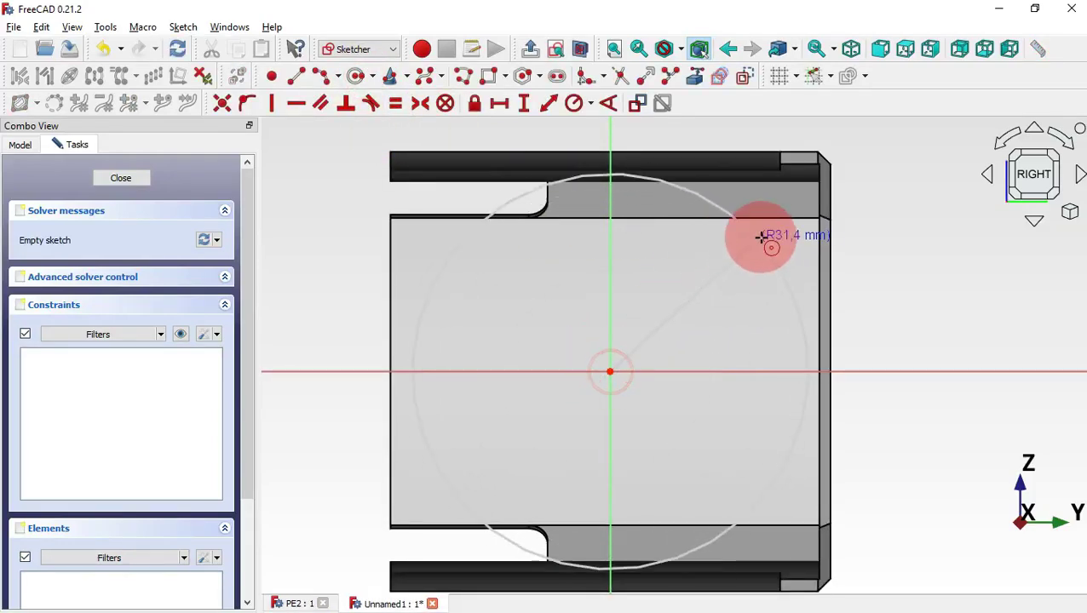
{"action": "left_click", "coordinate": [774, 236]}
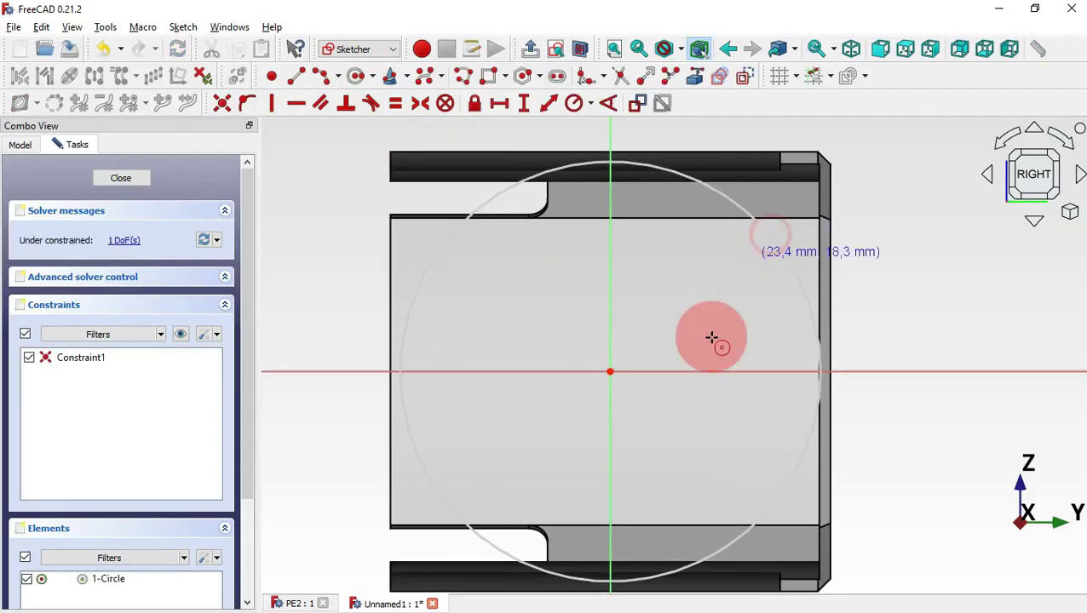
{"action": "left_click", "coordinate": [610, 373]}
{"action": "left_click", "coordinate": [686, 227]}
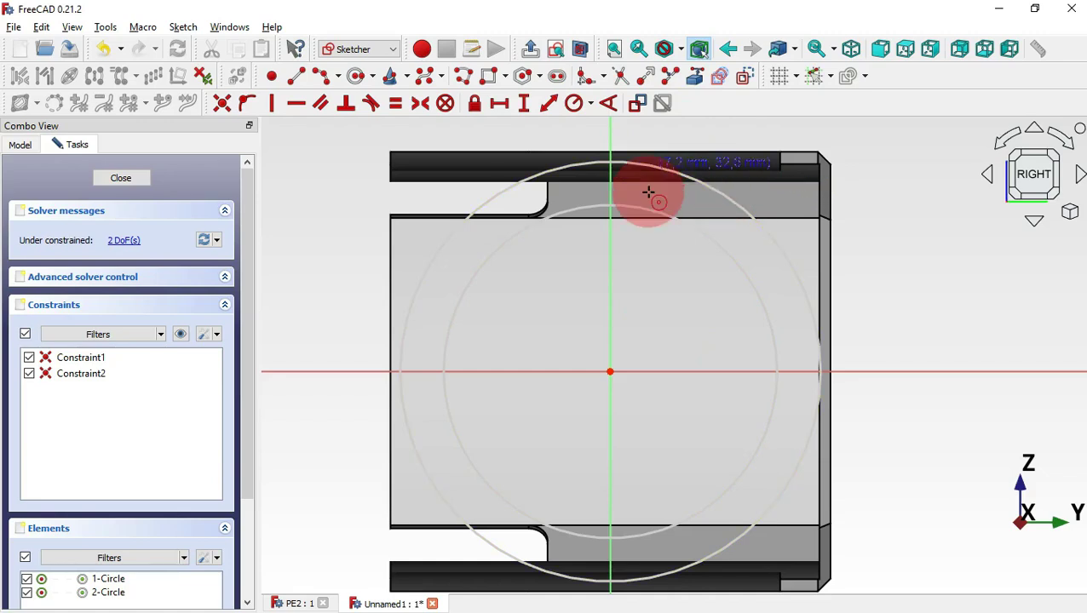
Constrain the diameters of the two concentric circles to 42.5 mm for the inner and 45 mm for the outer.
{"action": "left_click", "coordinate": [592, 106]}
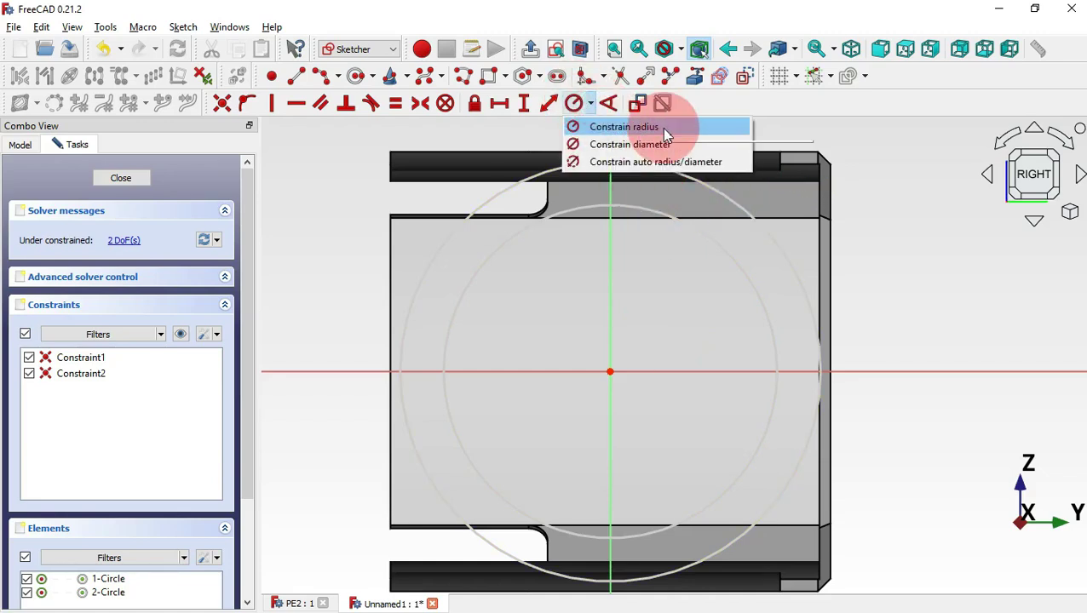
{"action": "left_click", "coordinate": [660, 144]}
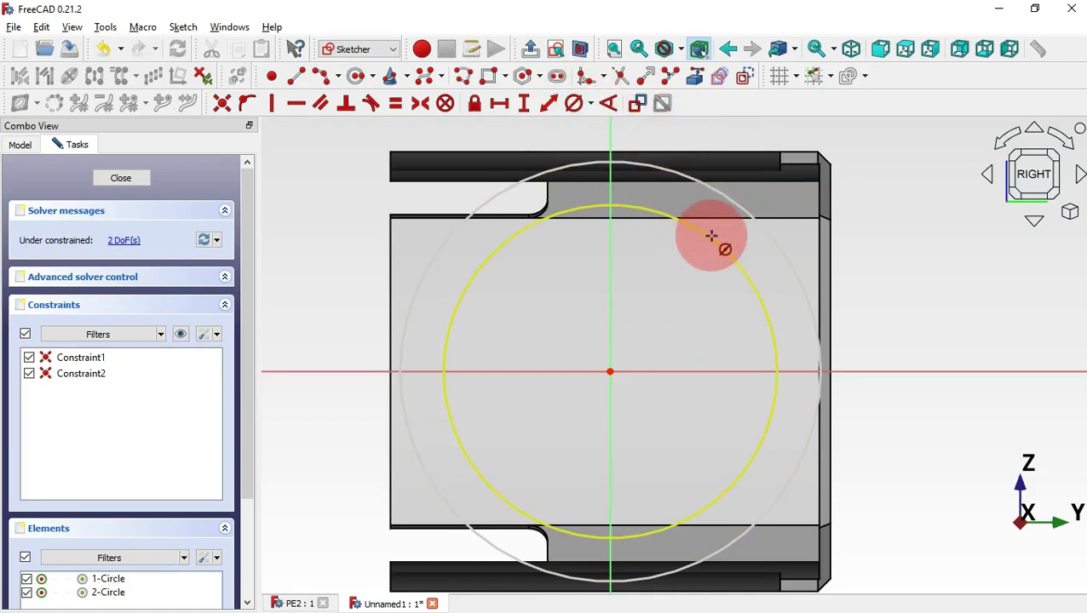
{"action": "left_click", "coordinate": [711, 236]}
{"action": "type", "text": "42.5"}
{"action": "key", "text": "Return"}
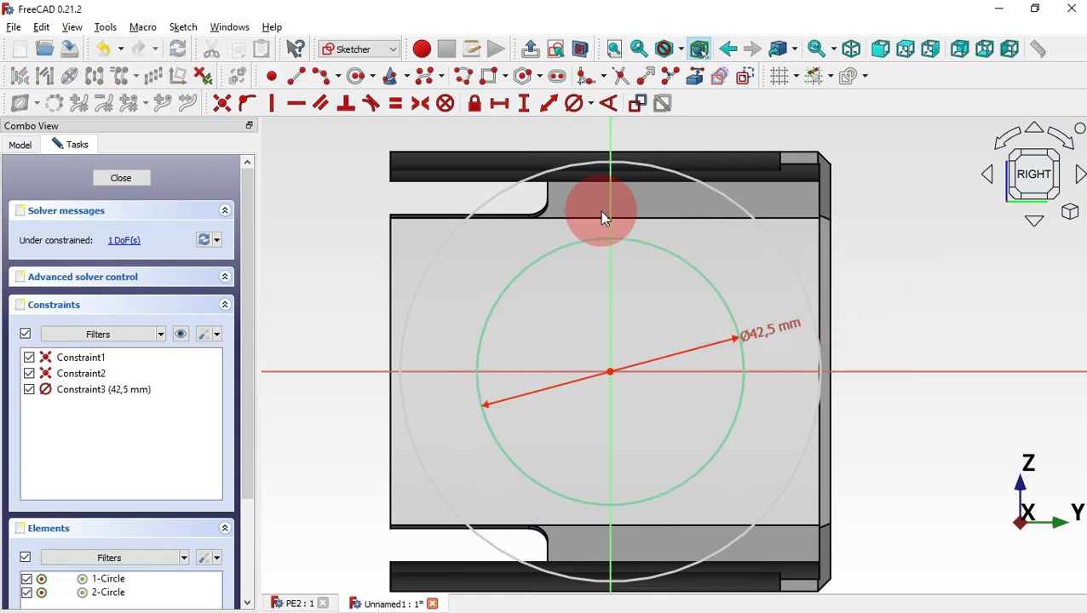
{"action": "left_click", "coordinate": [716, 189]}
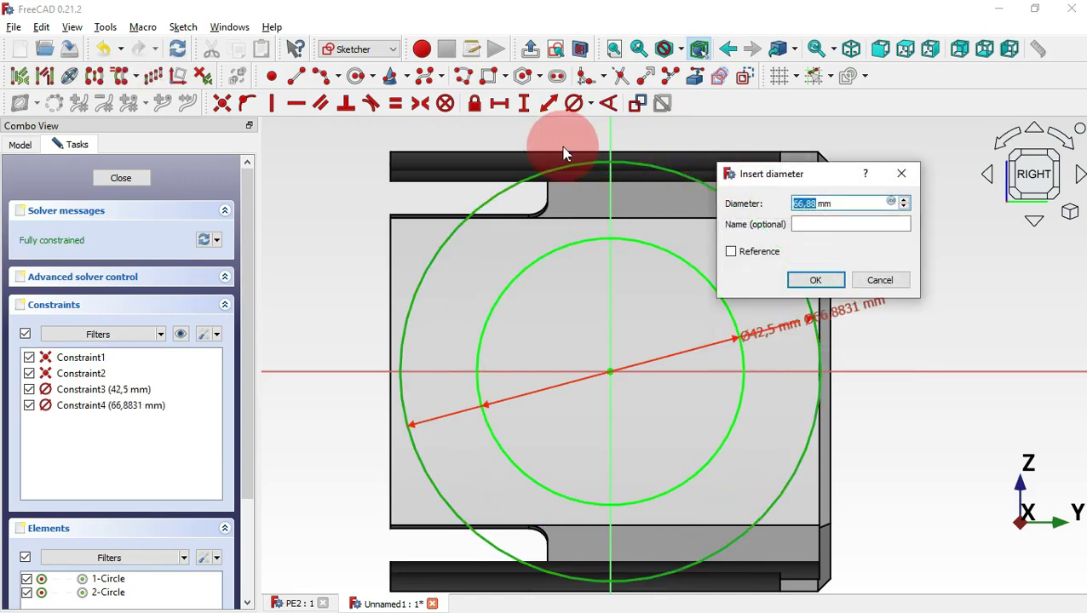
{"action": "key", "text": "Return"}
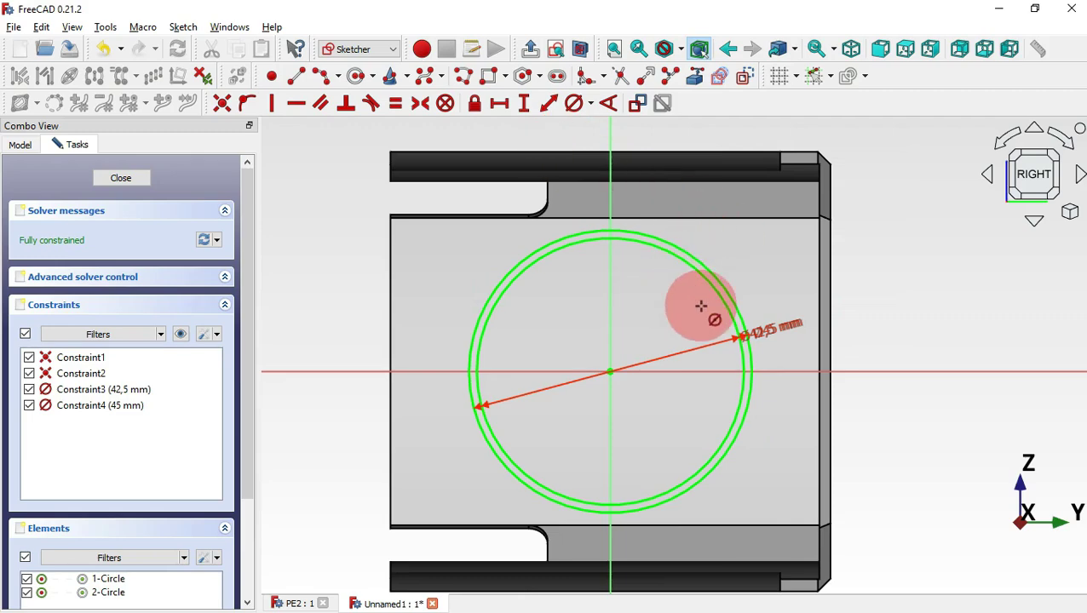
Hide the sketch constraints and convert both concentric circles to construction geometry.
{"action": "scroll", "coordinate": [741, 372], "scroll_direction": "up", "scroll_amount": 3}
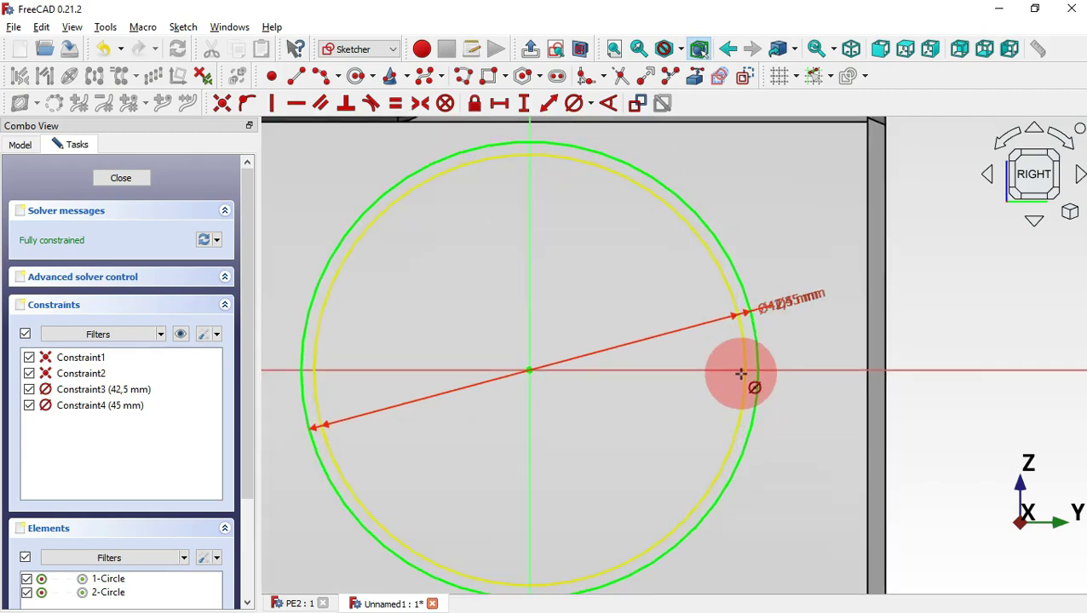
{"action": "left_click", "coordinate": [180, 333]}
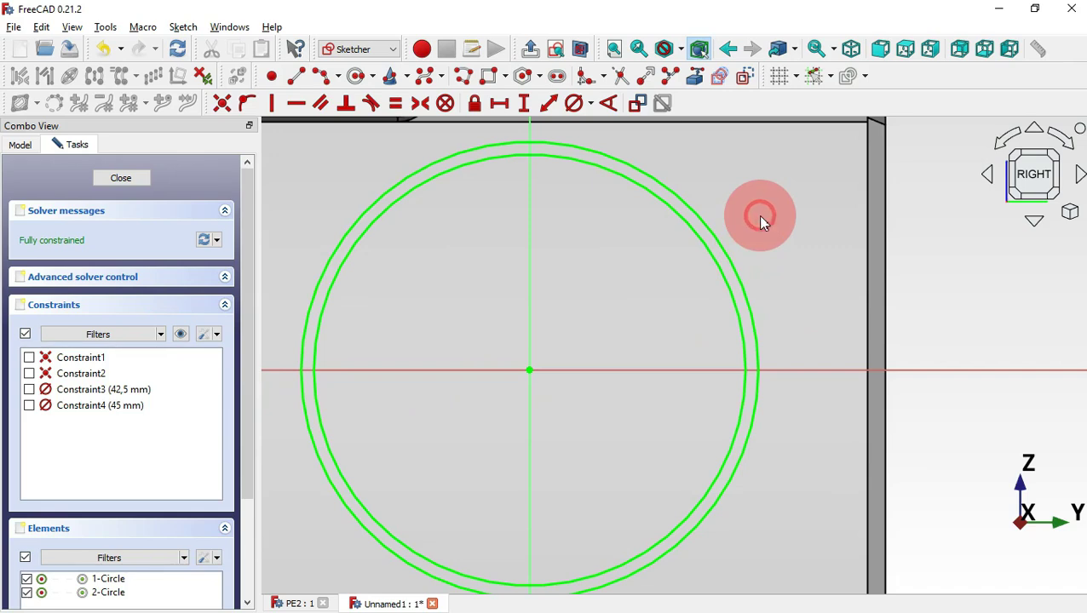
{"action": "key", "text": "k"}
{"action": "key", "text": "o"}
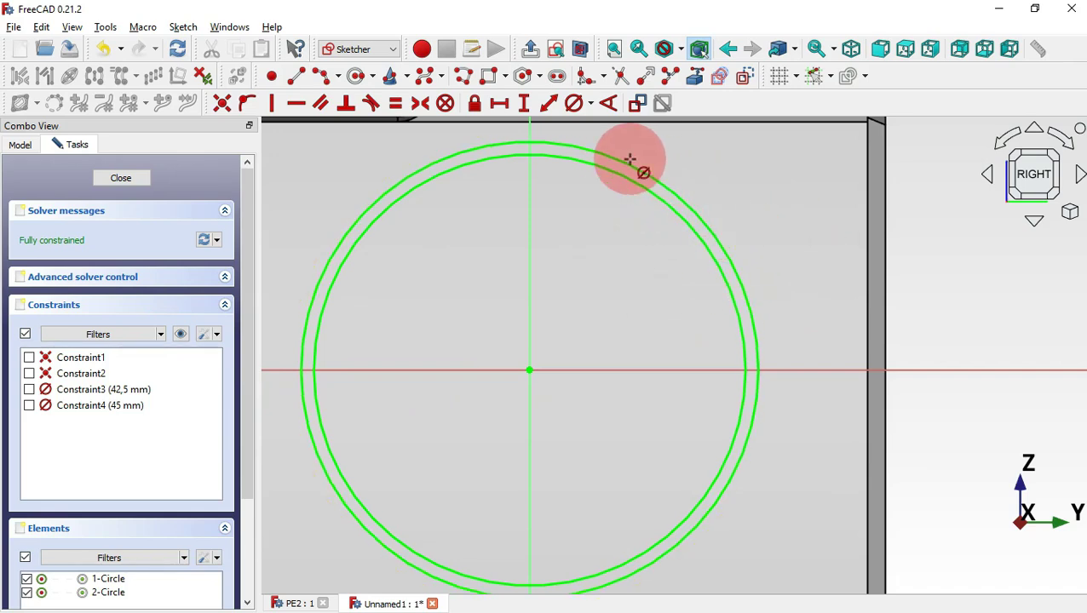
{"action": "right_click", "coordinate": [800, 323]}
{"action": "left_click_drag", "start_coordinate": [800, 324], "coordinate": [631, 237]}
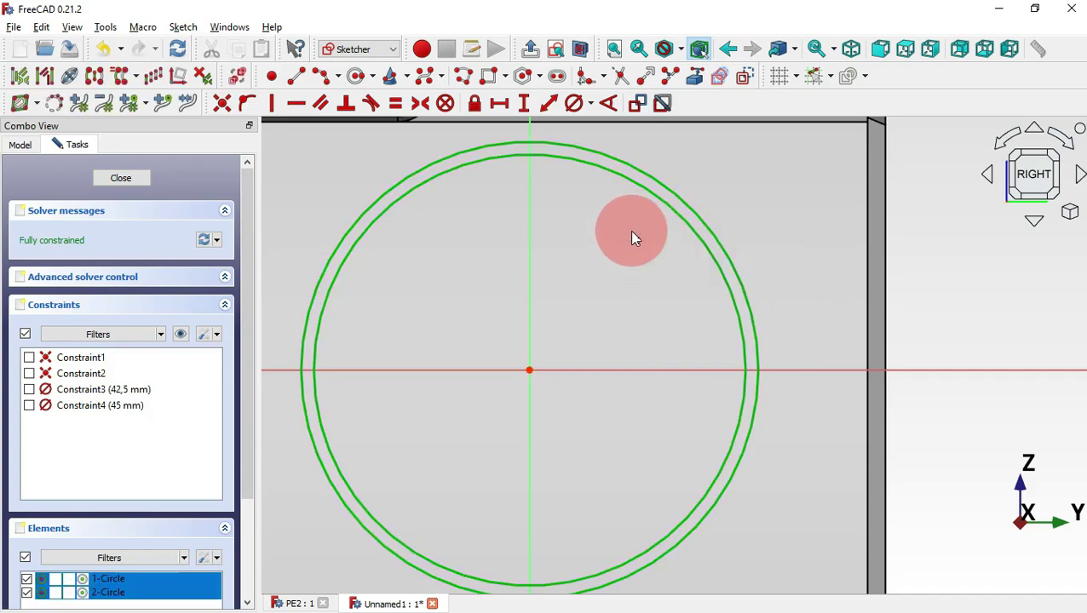
{"action": "left_click", "coordinate": [746, 77]}
{"action": "left_click", "coordinate": [794, 238]}
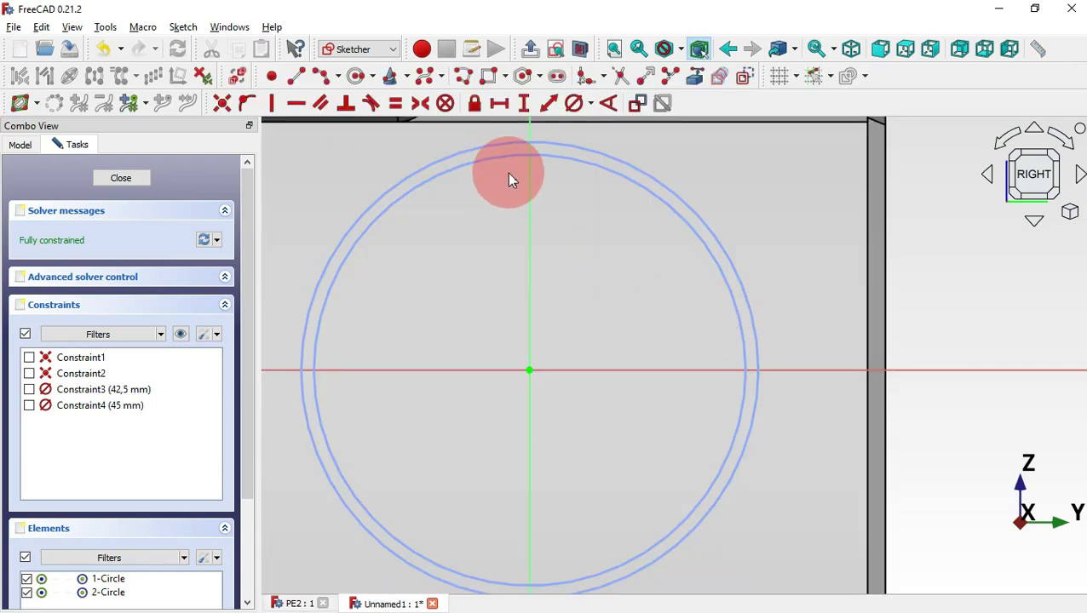
Sketch five vertical slots side by side inside the construction circles, above the horizontal axis and stepping down towards the right.
{"action": "left_click", "coordinate": [509, 177]}
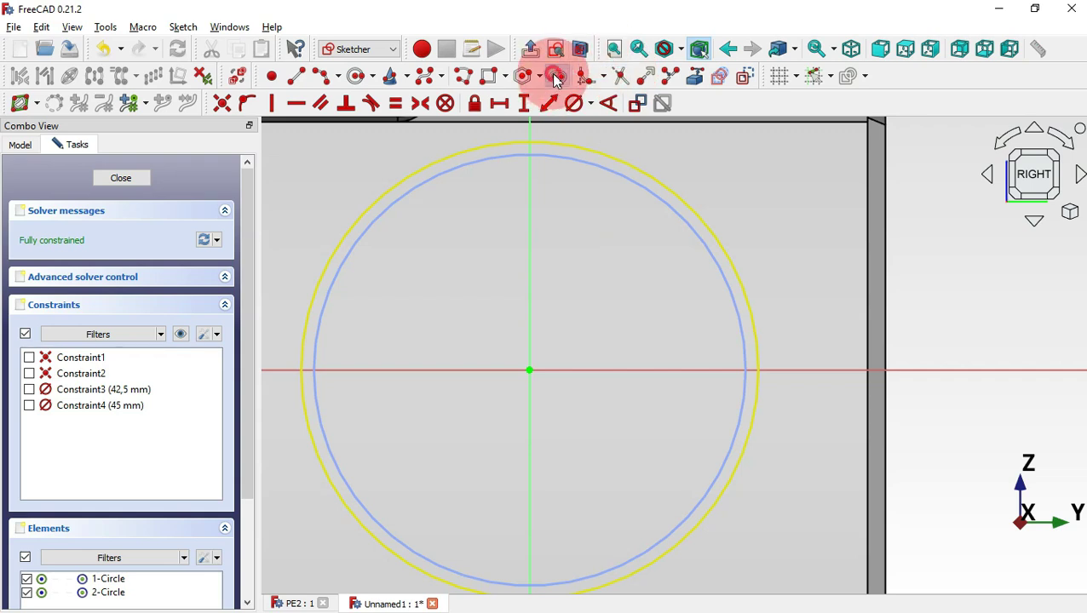
{"action": "left_click", "coordinate": [555, 77]}
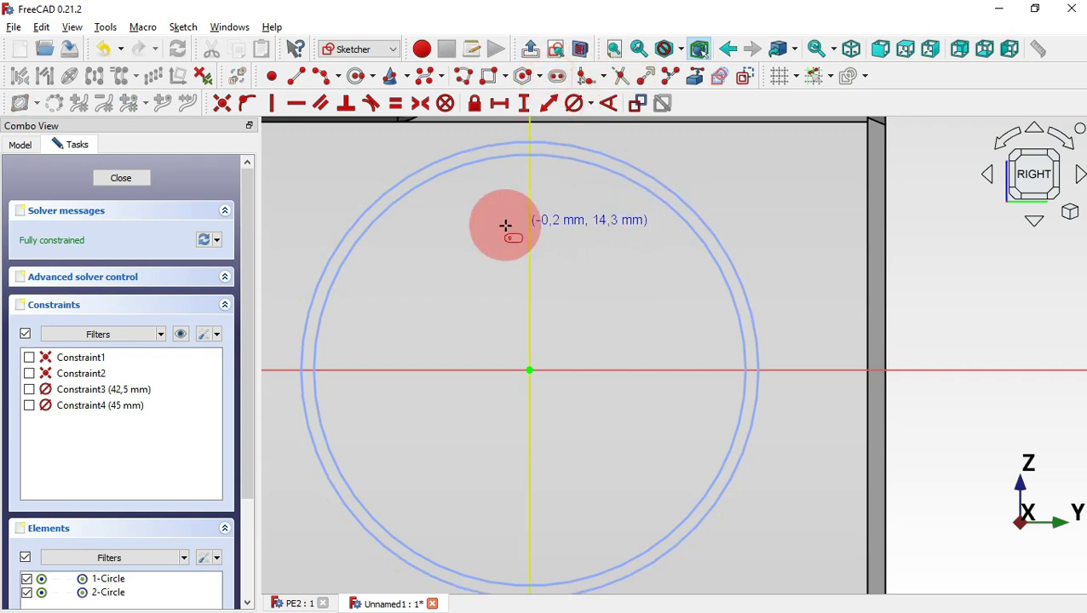
{"action": "left_click_drag", "start_coordinate": [477, 209], "coordinate": [476, 289]}
{"action": "left_click_drag", "start_coordinate": [558, 209], "coordinate": [556, 285]}
{"action": "left_click_drag", "start_coordinate": [622, 223], "coordinate": [620, 287]}
{"action": "left_click_drag", "start_coordinate": [672, 228], "coordinate": [674, 292]}
{"action": "left_click", "coordinate": [669, 298]}
{"action": "left_click", "coordinate": [709, 292]}
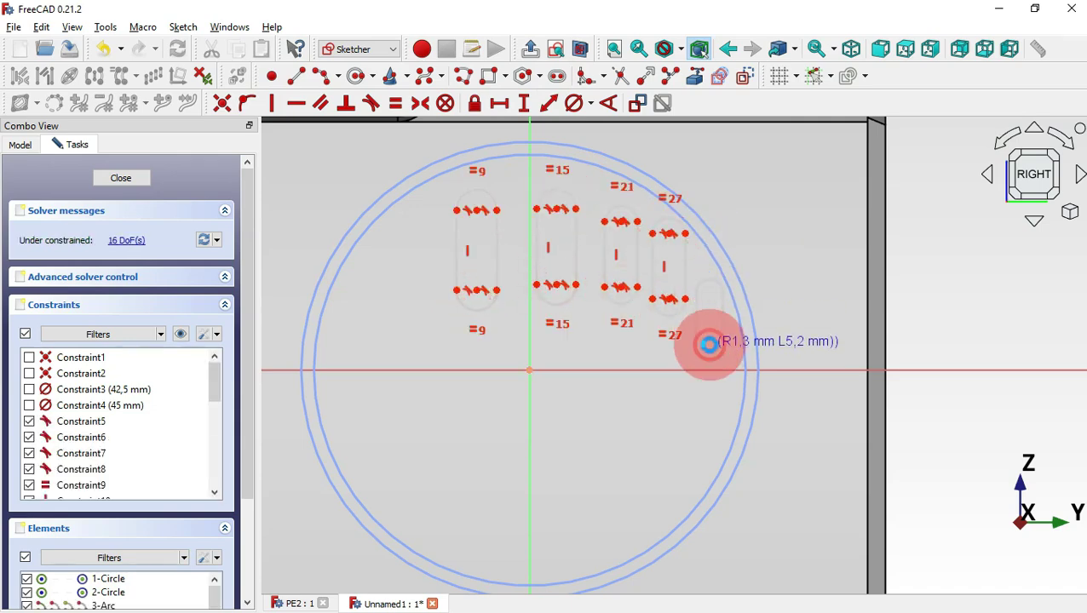
{"action": "left_click", "coordinate": [709, 344]}
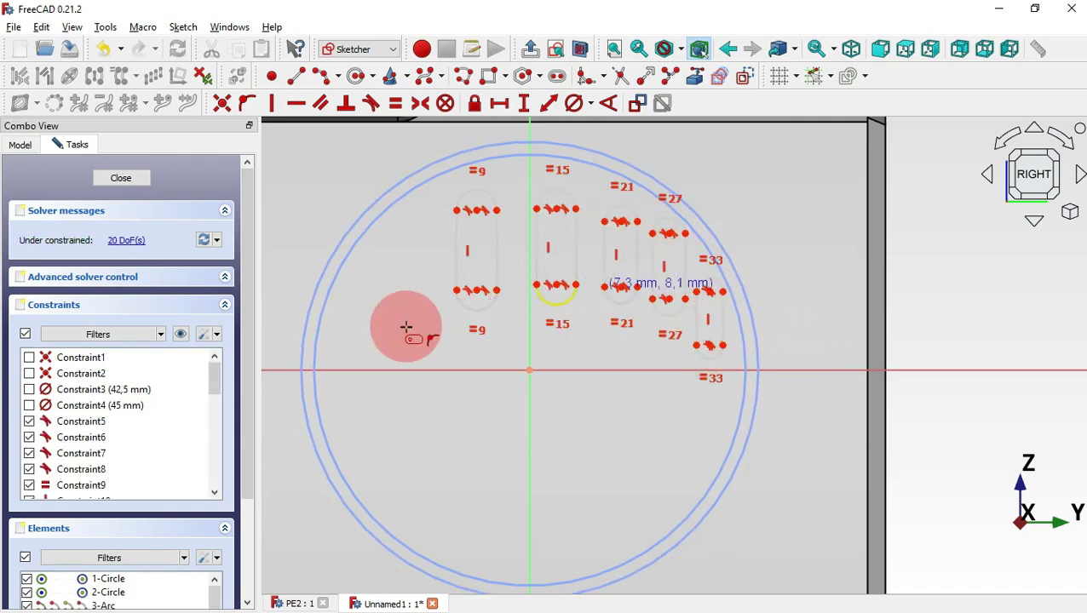
Hide the new slot constraints and make the upper end arcs of all five slots equal in radius.
{"action": "left_click", "coordinate": [180, 336]}
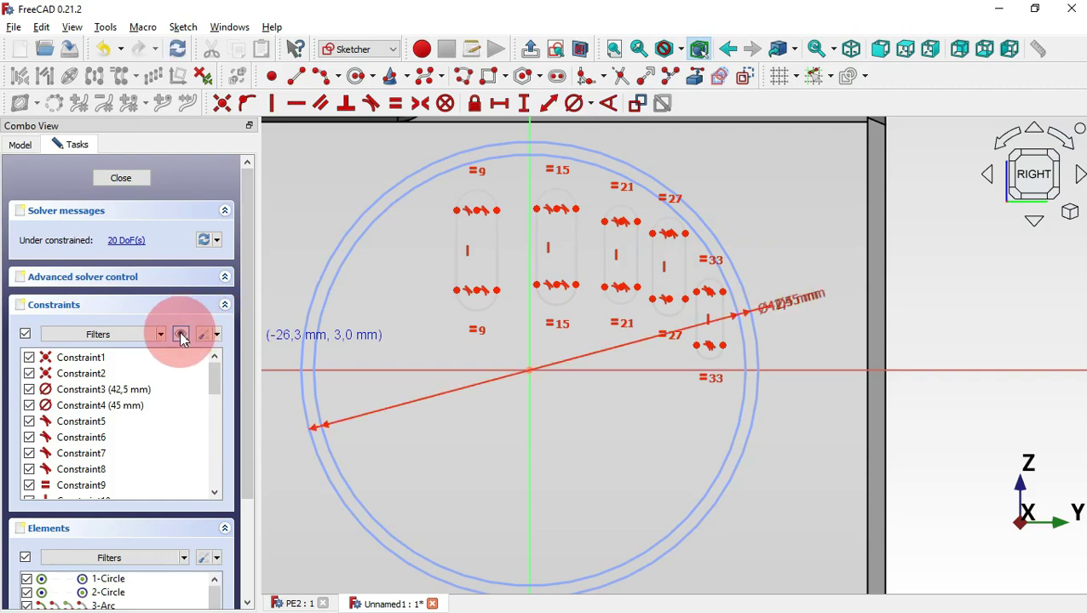
{"action": "left_click", "coordinate": [181, 336]}
{"action": "left_click", "coordinate": [758, 145]}
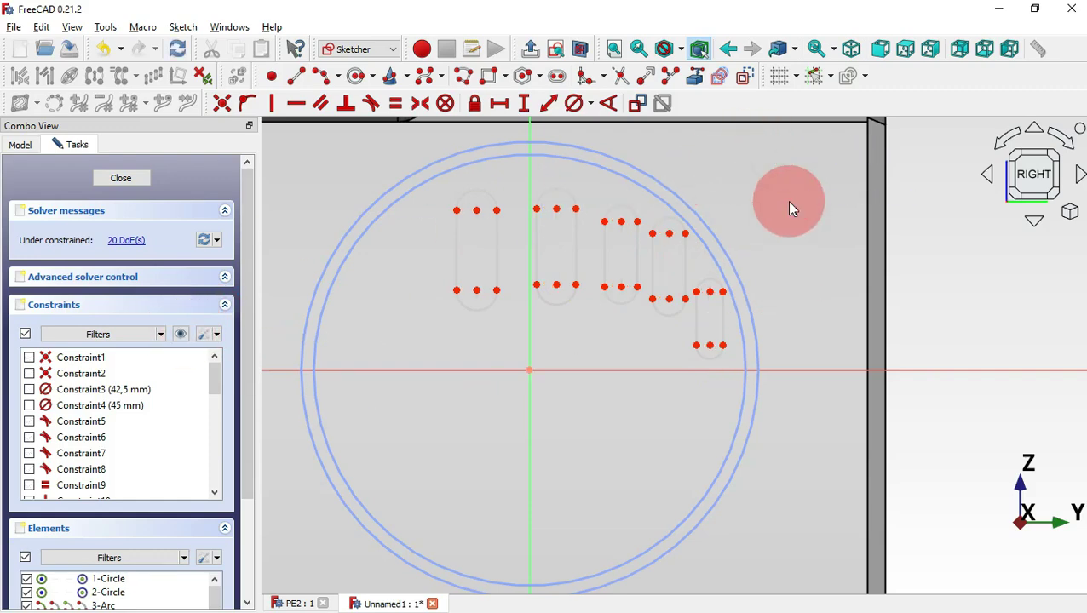
{"action": "left_click", "coordinate": [665, 283]}
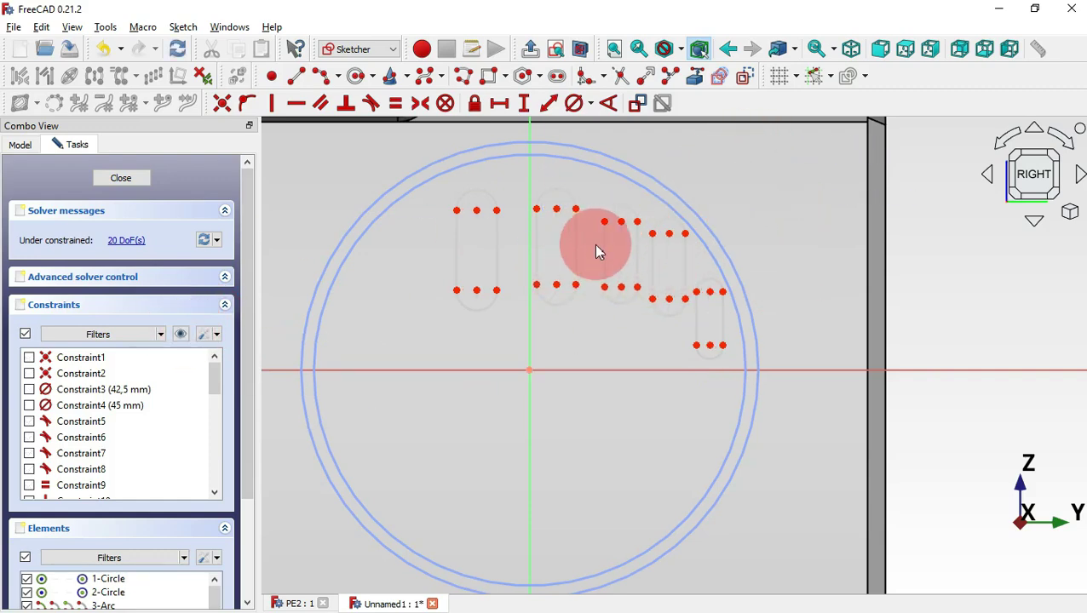
{"action": "left_click", "coordinate": [712, 285]}
{"action": "left_click", "coordinate": [673, 222]}
{"action": "left_click", "coordinate": [623, 210]}
{"action": "left_click", "coordinate": [572, 196]}
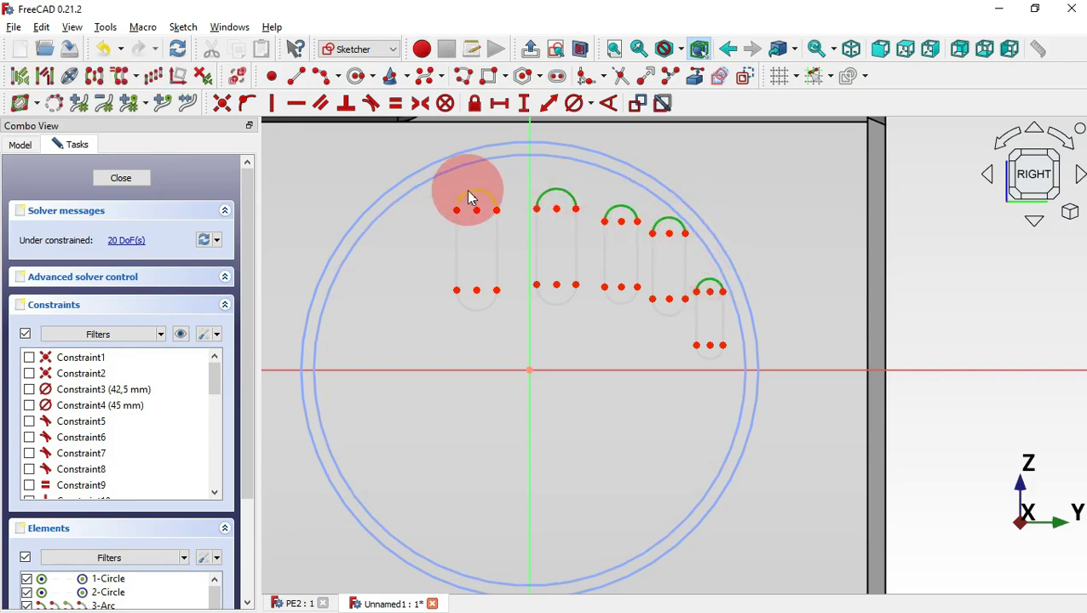
{"action": "left_click", "coordinate": [470, 192]}
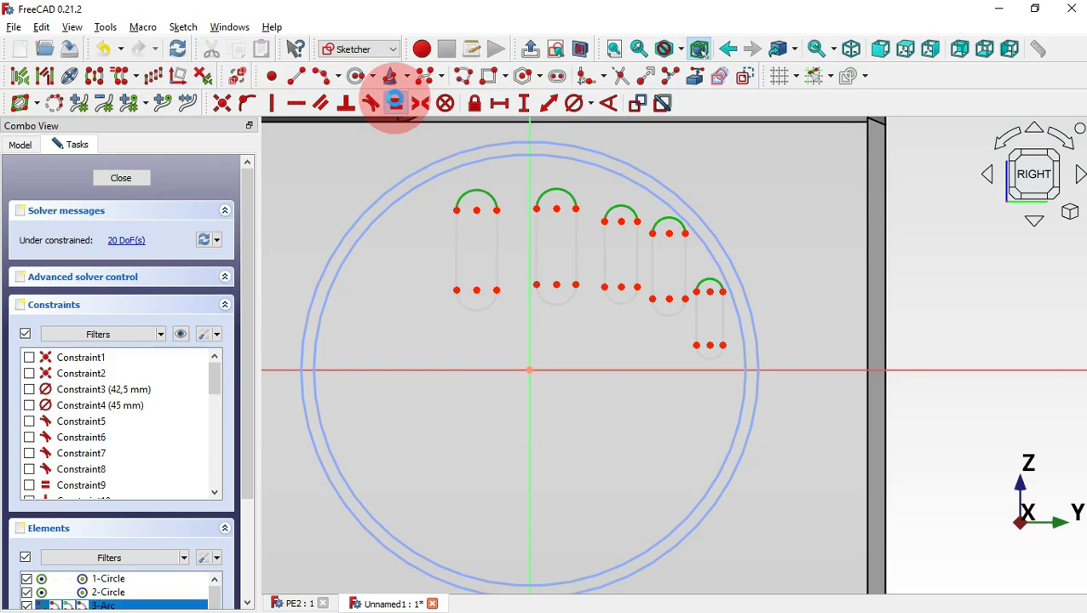
{"action": "left_click", "coordinate": [395, 103]}
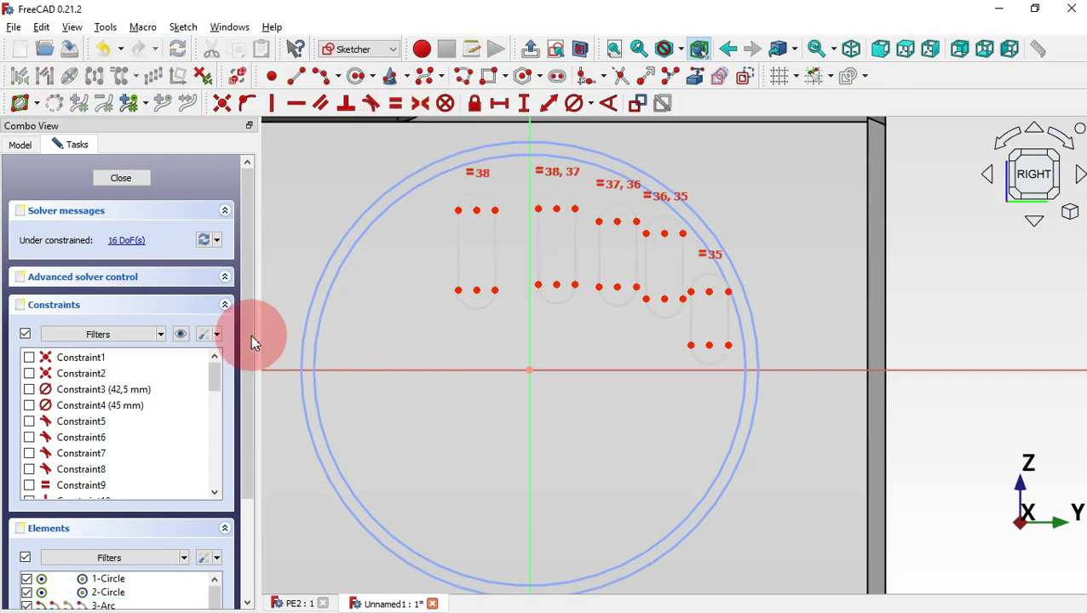
Hide the equality constraints, check one straight side of each slot and pull the rightmost slot's lower end towards the horizontal axis.
{"action": "left_click", "coordinate": [180, 334]}
{"action": "left_click", "coordinate": [180, 334]}
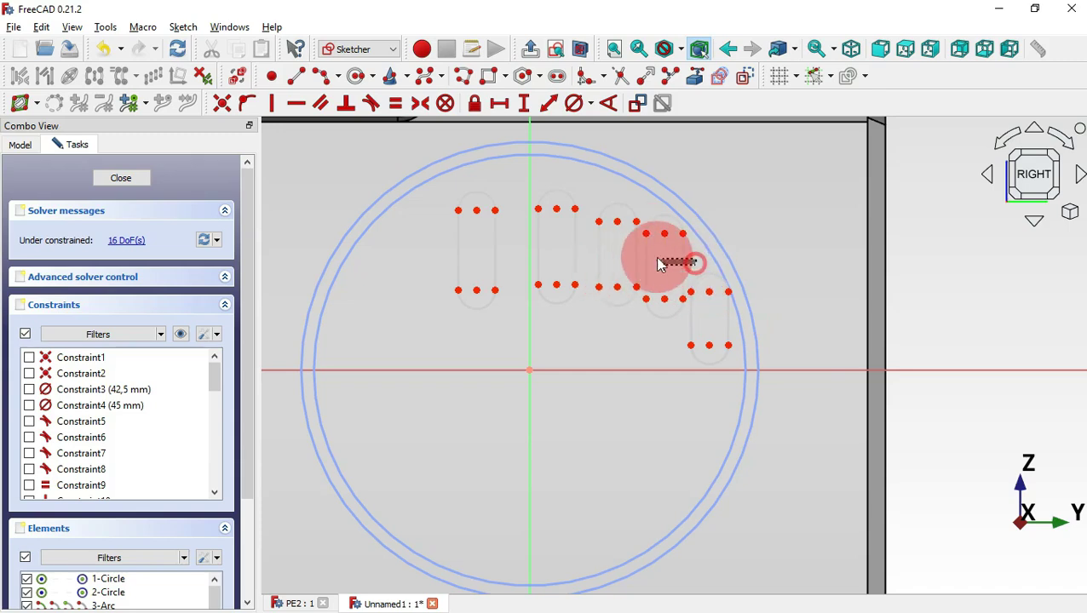
{"action": "left_click", "coordinate": [682, 261]}
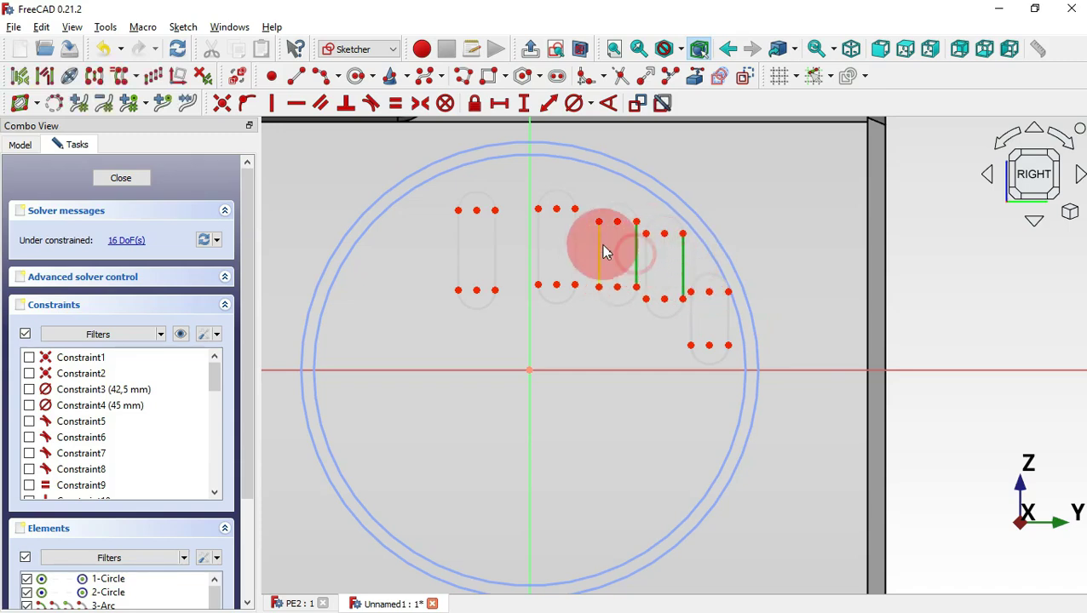
{"action": "left_click", "coordinate": [496, 242]}
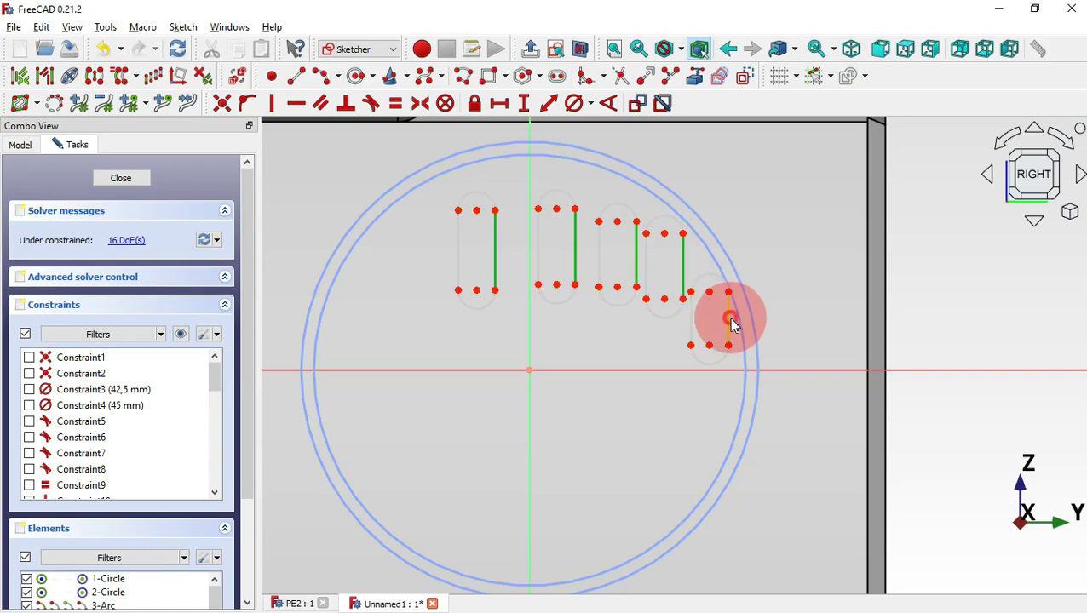
{"action": "left_click", "coordinate": [728, 318]}
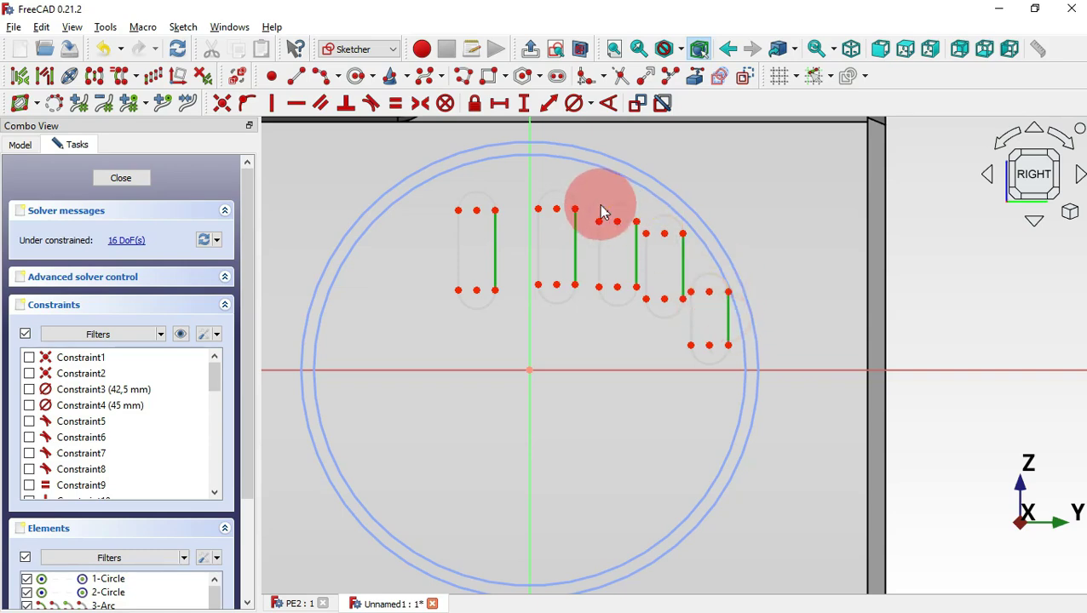
{"action": "left_click", "coordinate": [277, 108]}
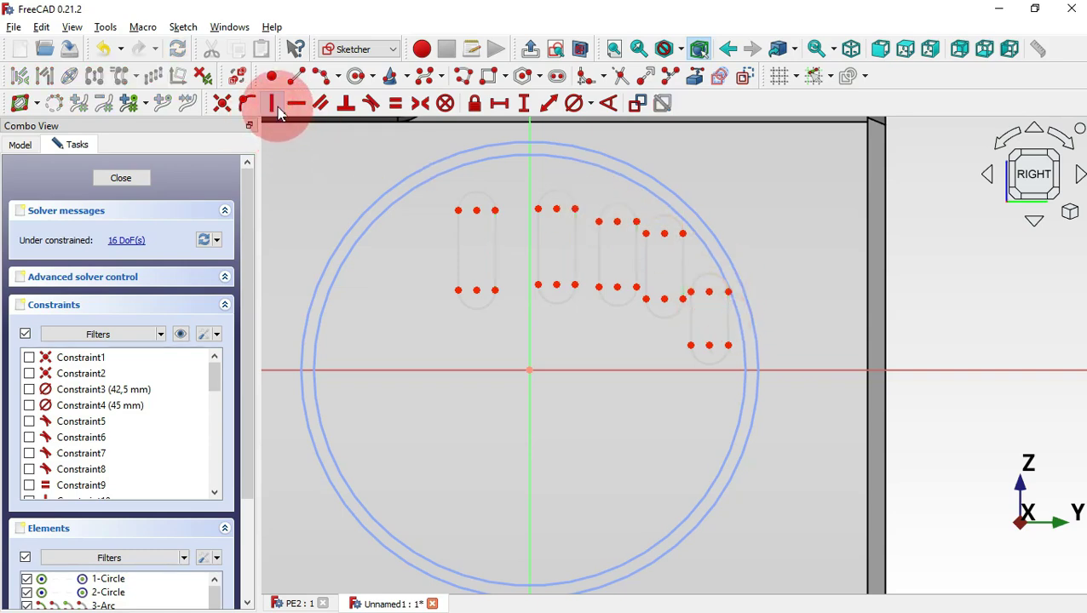
{"action": "mouse_move", "coordinate": [686, 337]}
{"action": "left_mouse_down"}
{"action": "mouse_move", "coordinate": [727, 344]}
{"action": "mouse_move", "coordinate": [738, 362]}
{"action": "left_mouse_up"}
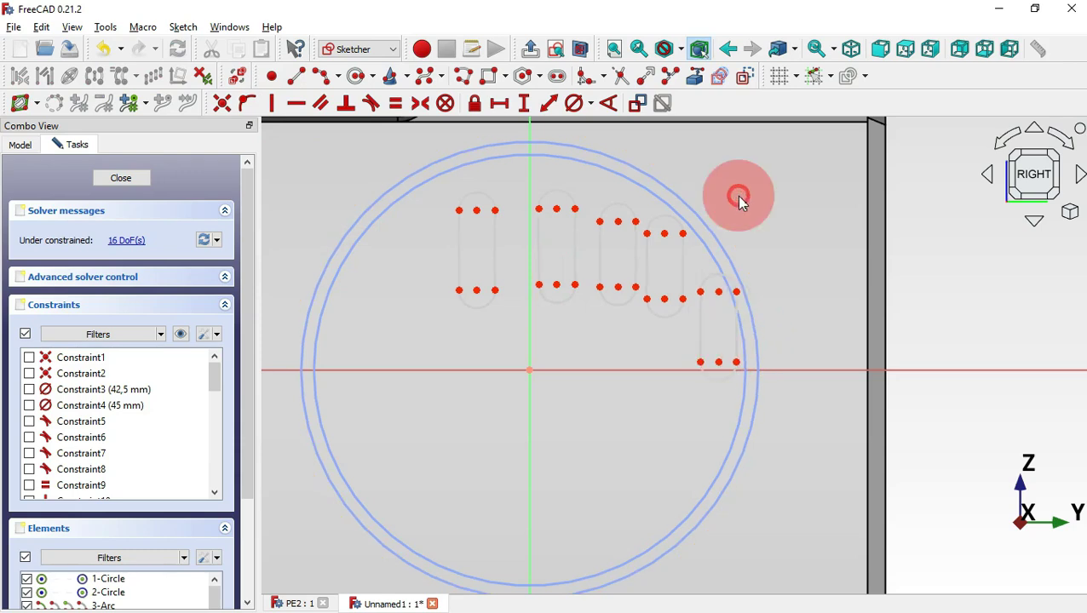
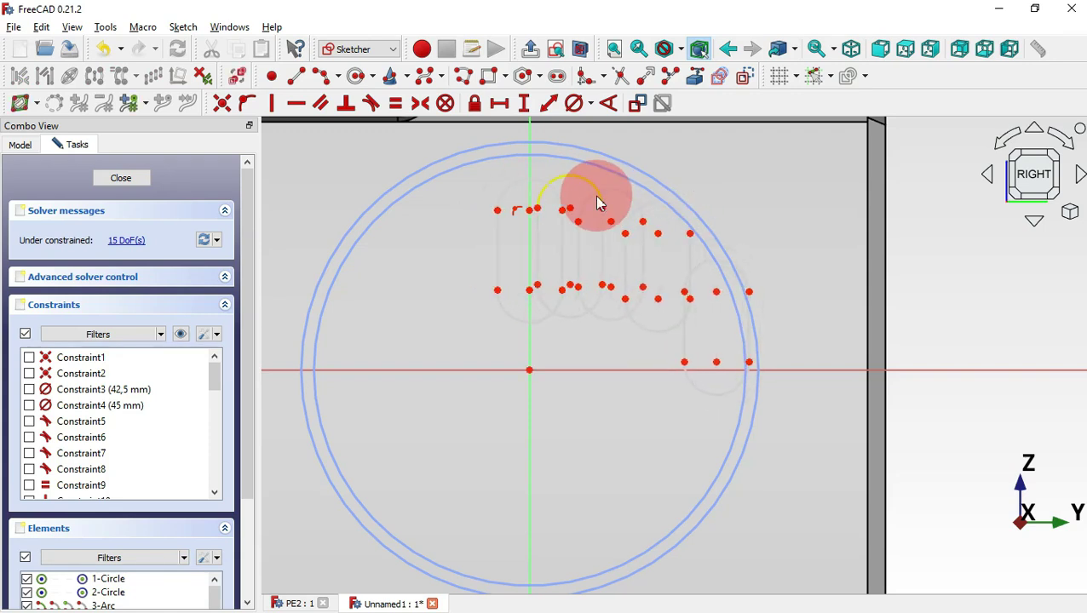
Constrain the upper arc centre of the slot on the vertical axis to lie on the inner construction circle.
{"action": "left_click", "coordinate": [248, 104]}
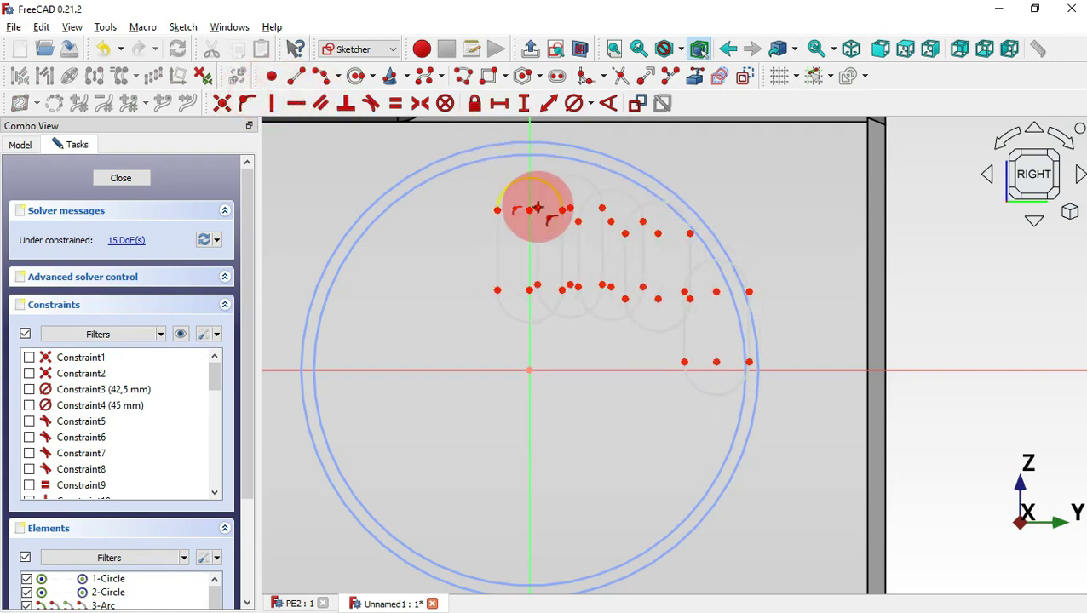
{"action": "left_click", "coordinate": [529, 211]}
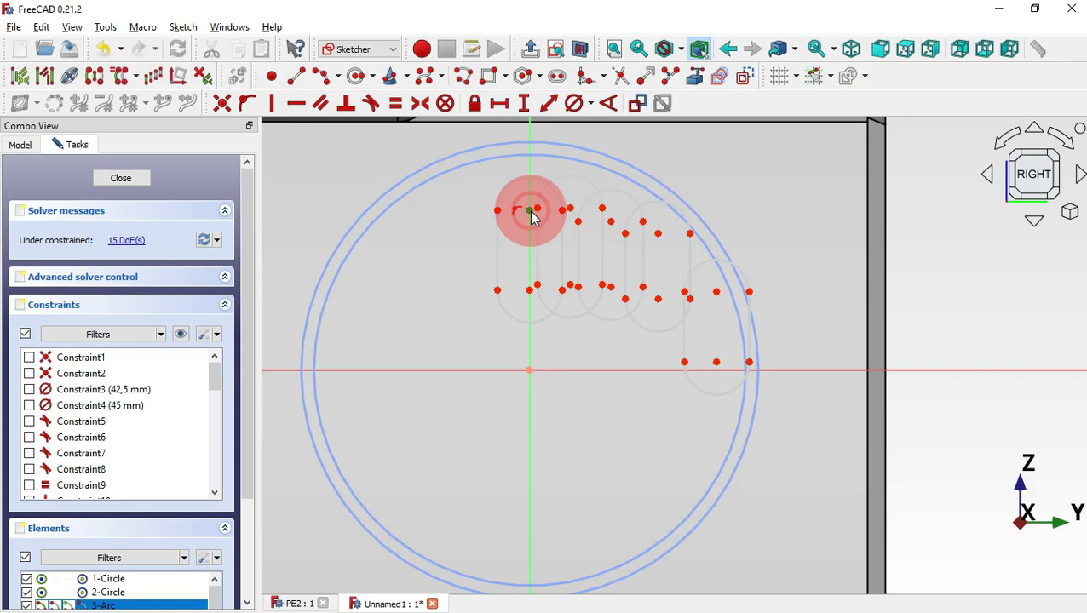
{"action": "left_click", "coordinate": [539, 154]}
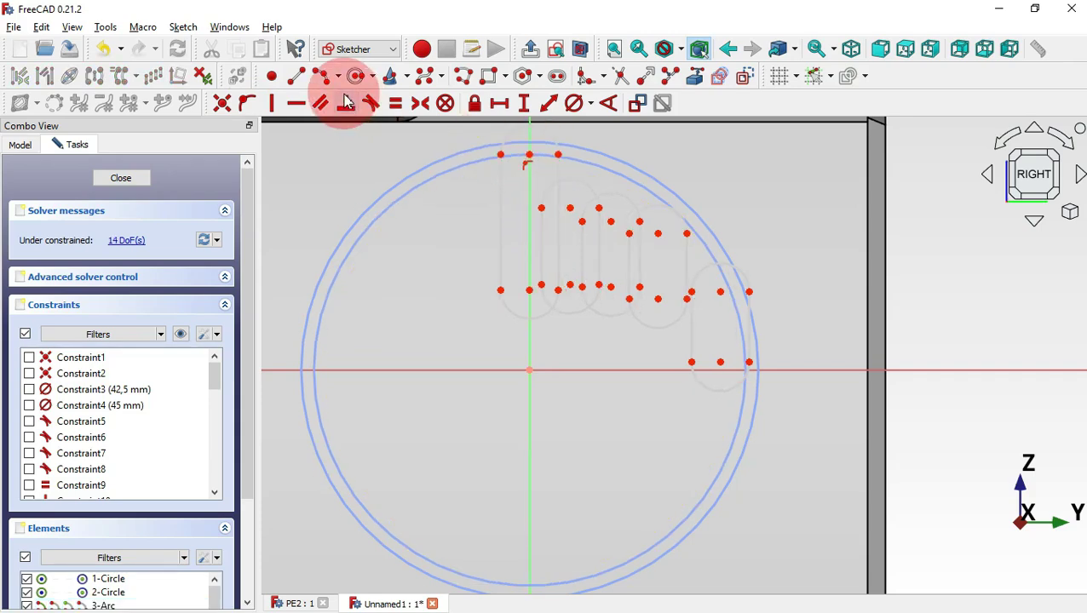
Make the upper end arc of the slot on the vertical axis tangent to the outer construction circle.
{"action": "left_click", "coordinate": [423, 108]}
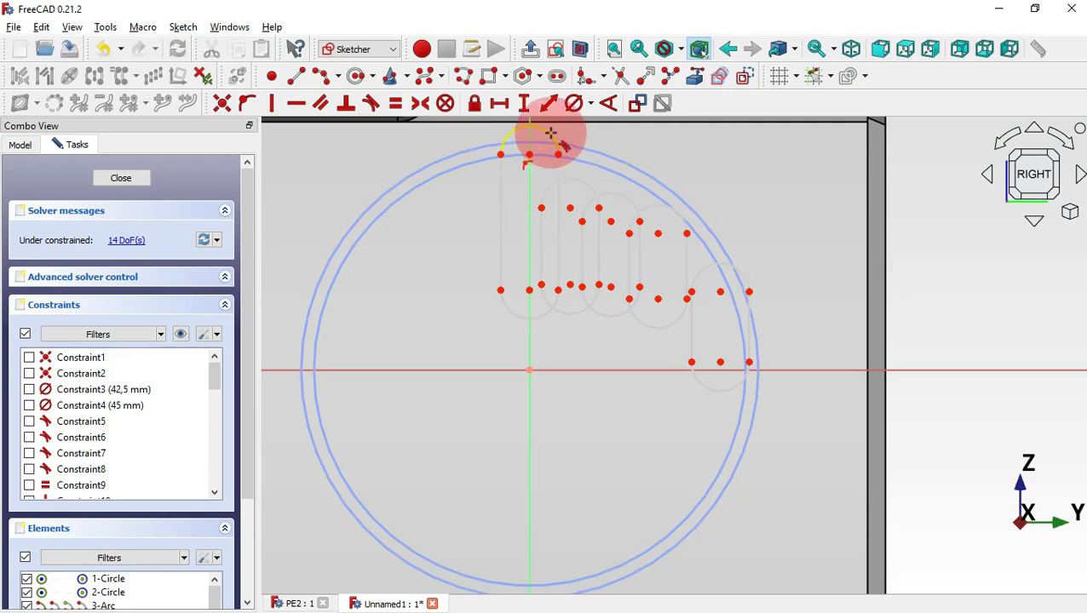
{"action": "left_click", "coordinate": [552, 137]}
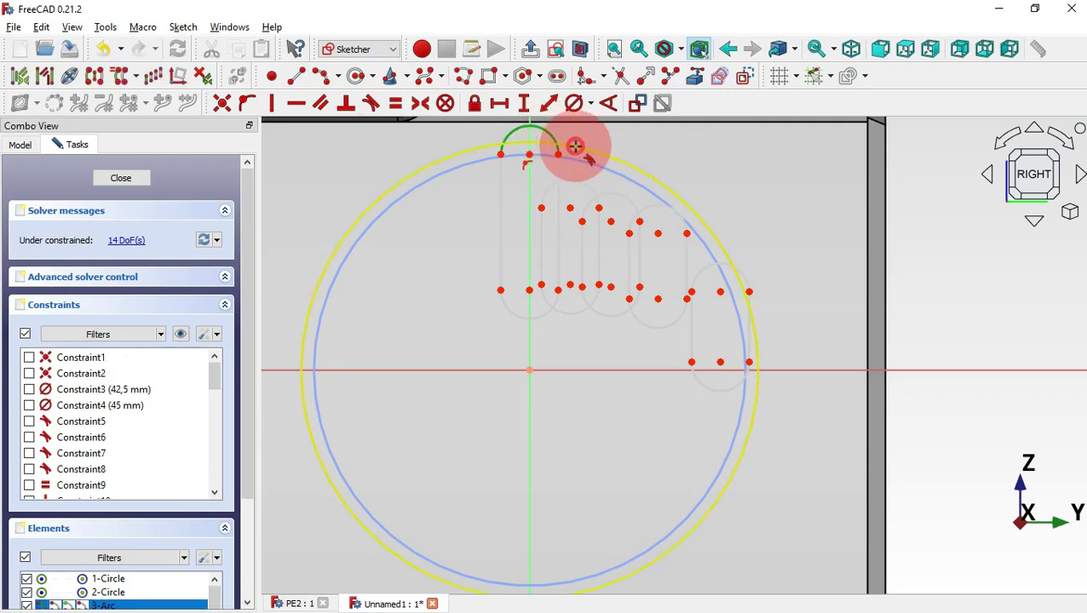
{"action": "left_click", "coordinate": [574, 147]}
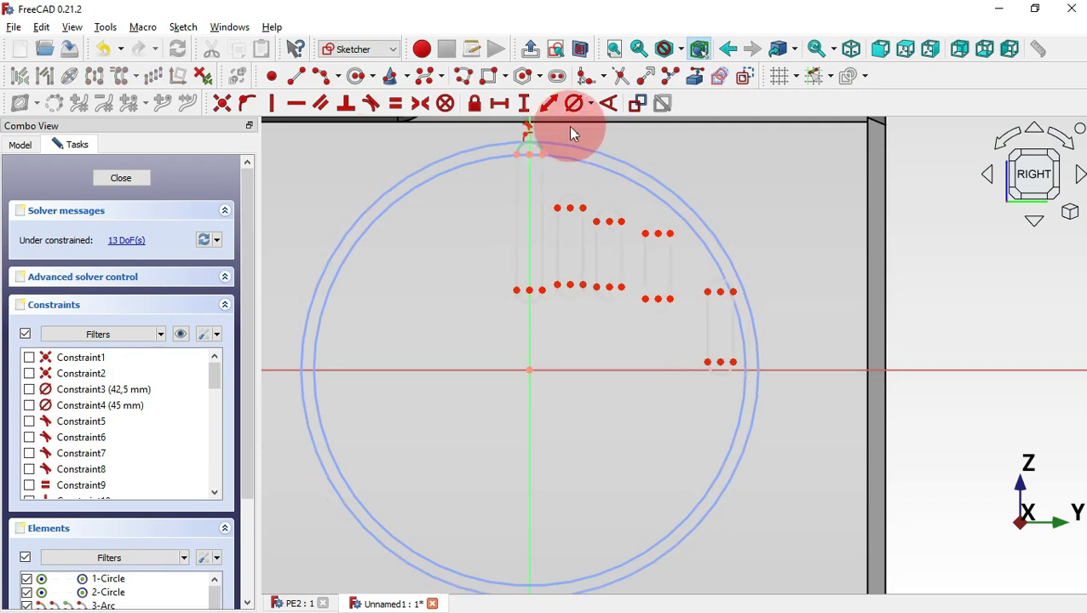
Set 5 mm horizontal distances between the upper arc centres of the first and second slots and of the second and third slots.
{"action": "left_click", "coordinate": [499, 105]}
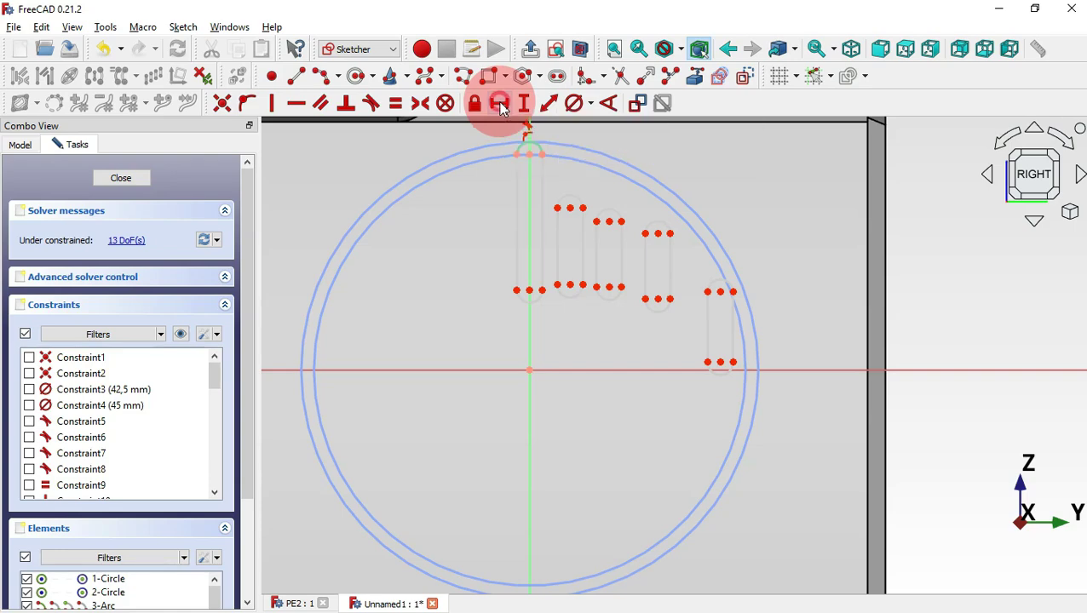
{"action": "left_click", "coordinate": [529, 154]}
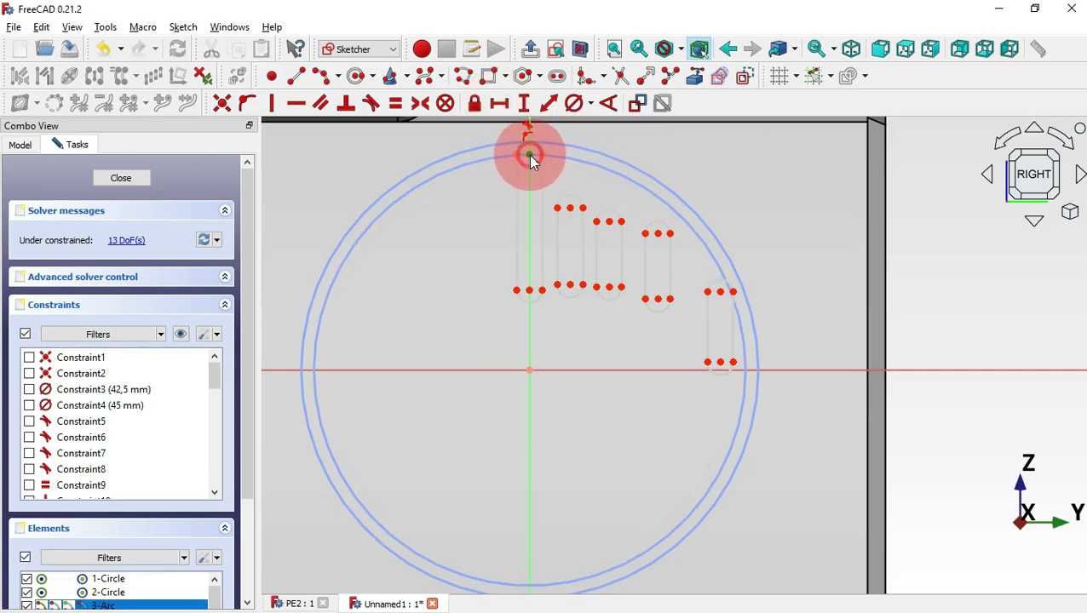
{"action": "left_click", "coordinate": [570, 207]}
{"action": "type", "text": "5"}
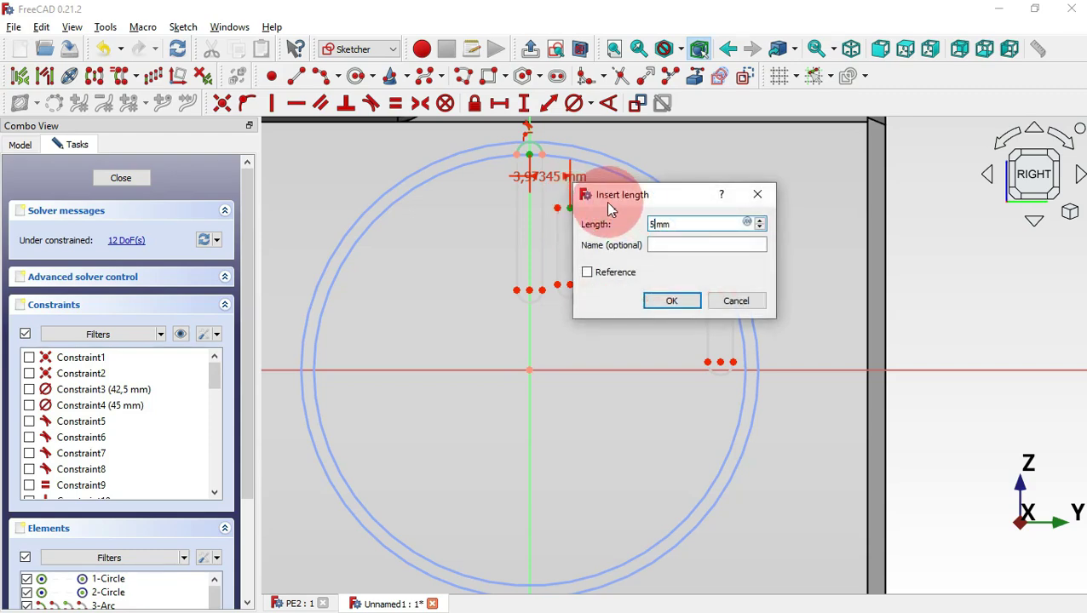
{"action": "key", "text": "Return"}
{"action": "left_click", "coordinate": [610, 220]}
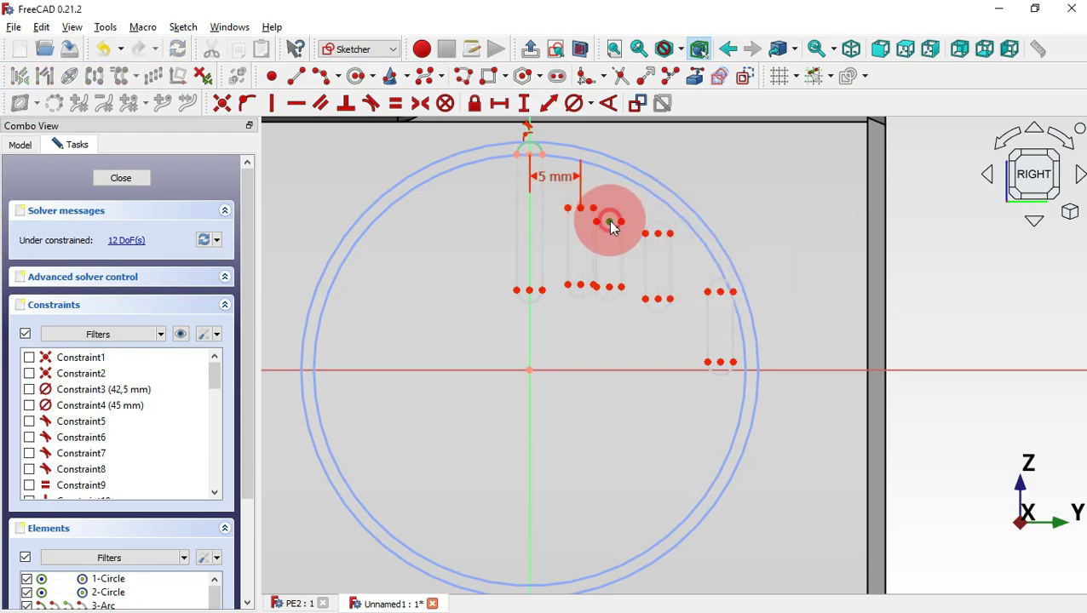
{"action": "left_click", "coordinate": [580, 207]}
{"action": "type", "text": "l"}
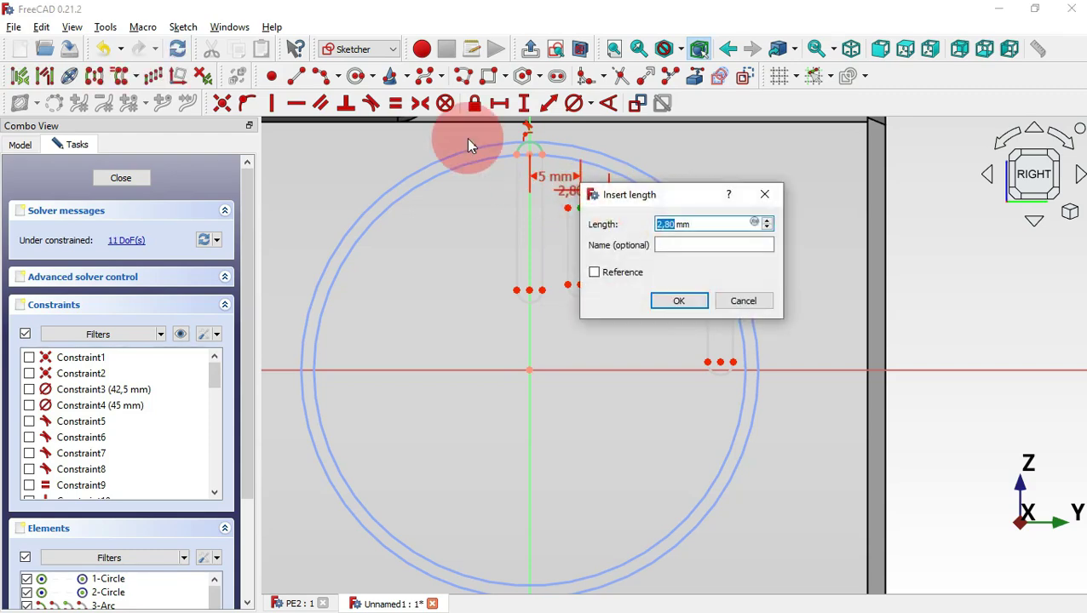
{"action": "type", "text": "5"}
{"action": "key", "text": "Return"}
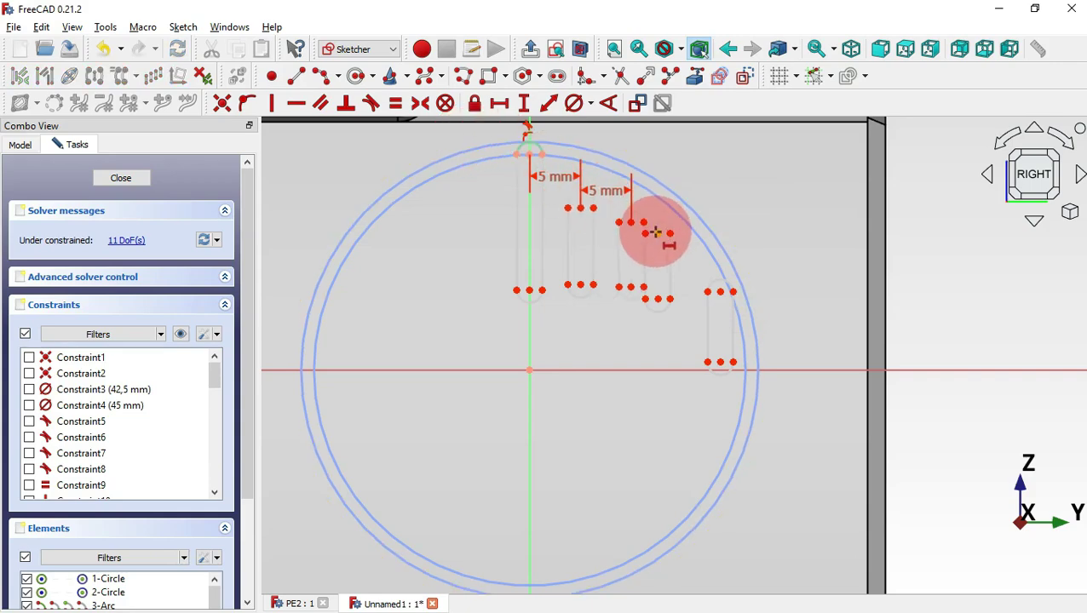
Set the horizontal distance between upper arc centres to 5 mm from third to fourth slot and 4.45 mm from fourth to fifth.
{"action": "left_click", "coordinate": [656, 233]}
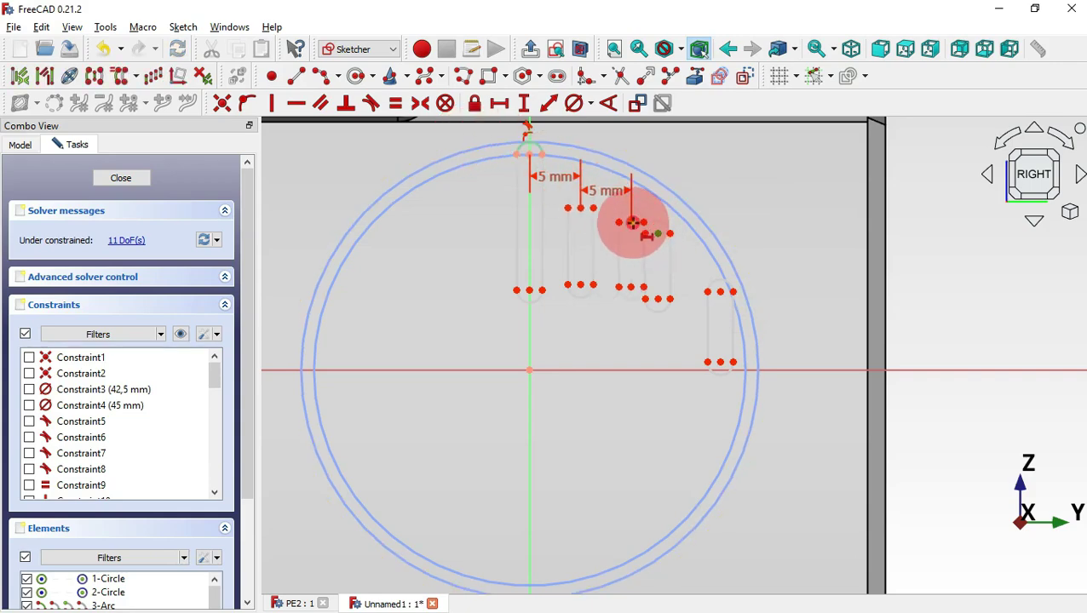
{"action": "left_click", "coordinate": [631, 222]}
{"action": "type", "text": "l5"}
{"action": "key", "text": "Return"}
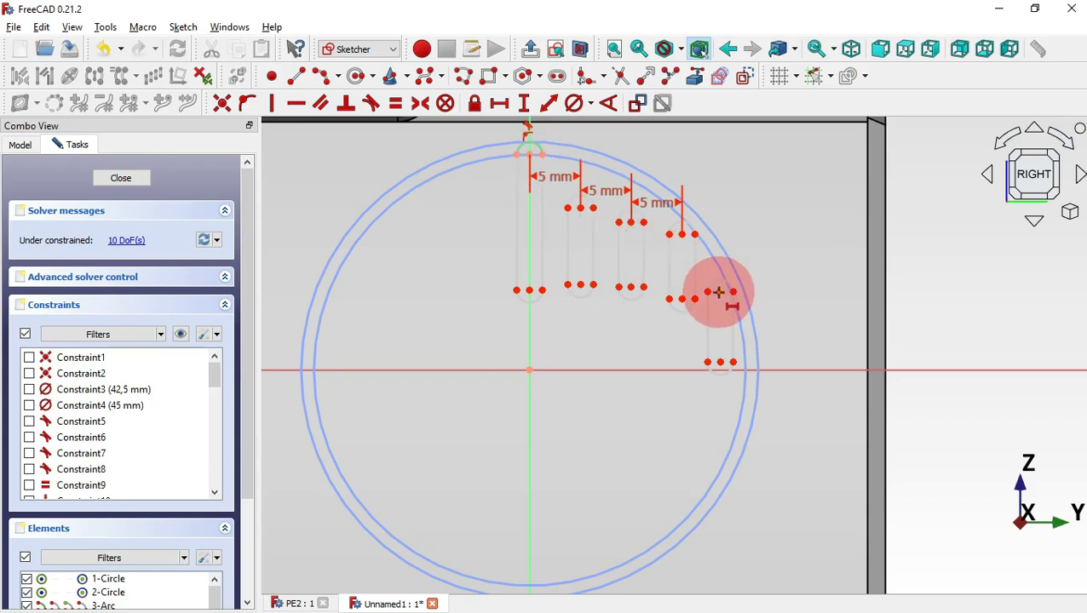
{"action": "left_click", "coordinate": [720, 292]}
{"action": "left_click", "coordinate": [682, 234]}
{"action": "key", "text": "l"}
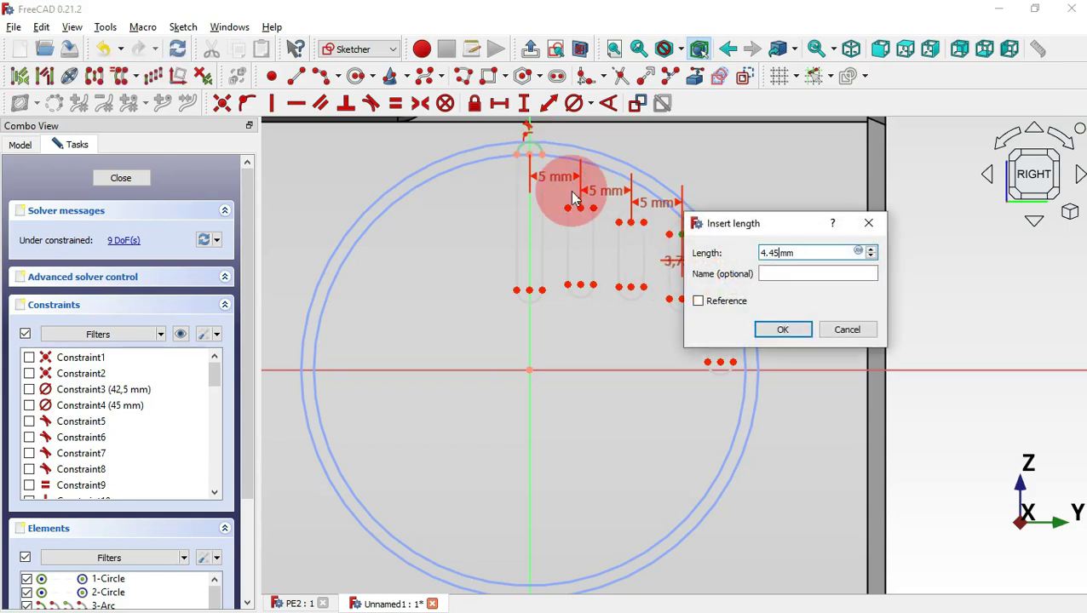
{"action": "type", "text": "4.45"}
{"action": "key", "text": "Return"}
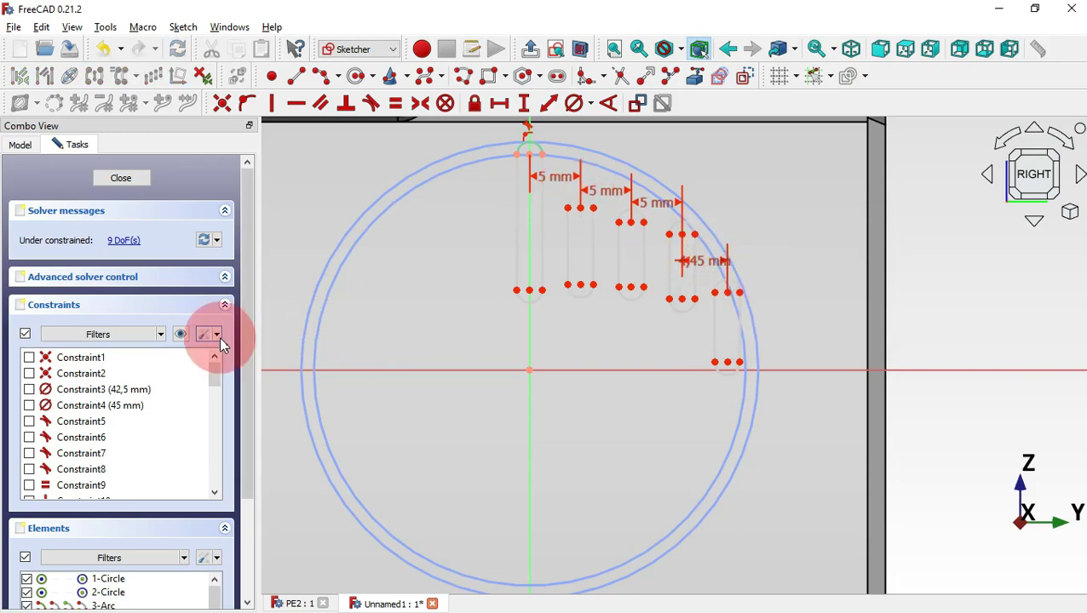
Hide the spacing dimensions and constrain the upper arc centres of the other four slots to lie on the inner construction circle.
{"action": "left_click", "coordinate": [180, 334]}
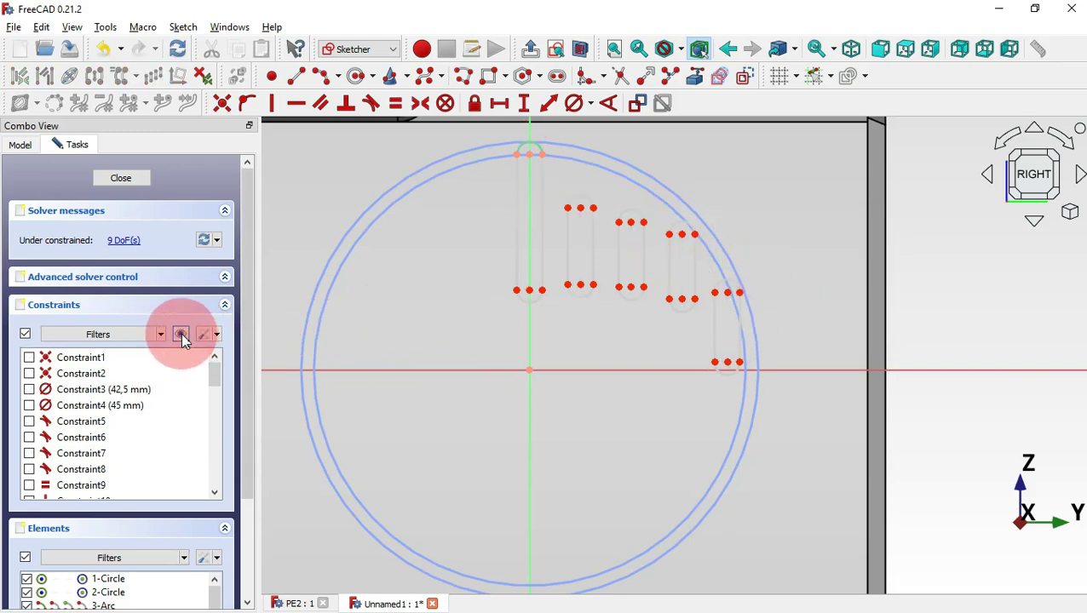
{"action": "key", "text": "l"}
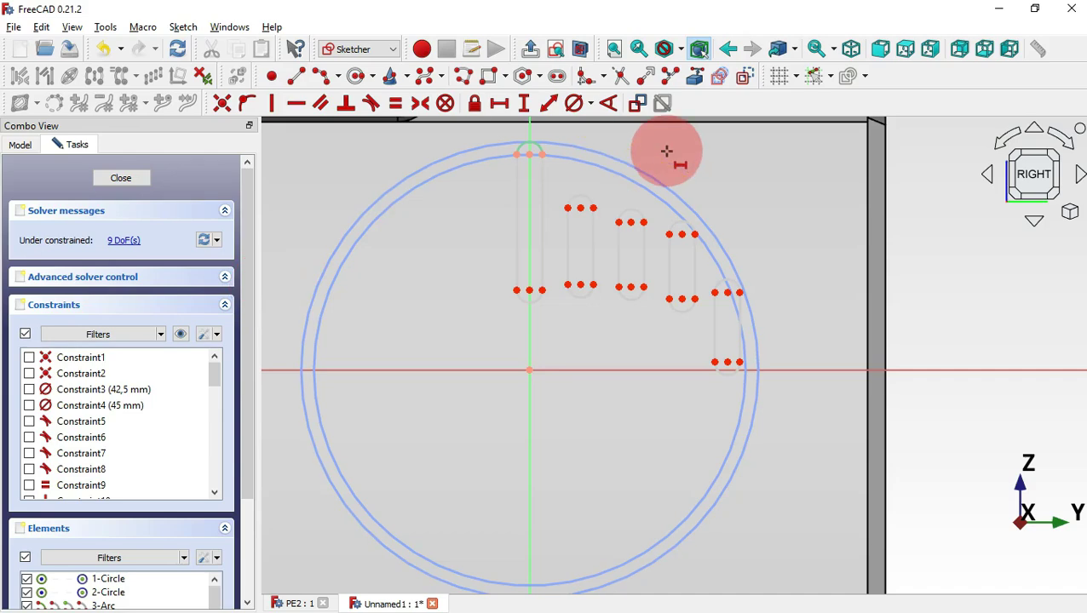
{"action": "left_click", "coordinate": [248, 104]}
{"action": "mouse_move", "coordinate": [642, 186]}
{"action": "left_mouse_down"}
{"action": "mouse_move", "coordinate": [592, 207]}
{"action": "mouse_move", "coordinate": [575, 162]}
{"action": "left_mouse_up"}
{"action": "left_click", "coordinate": [635, 239]}
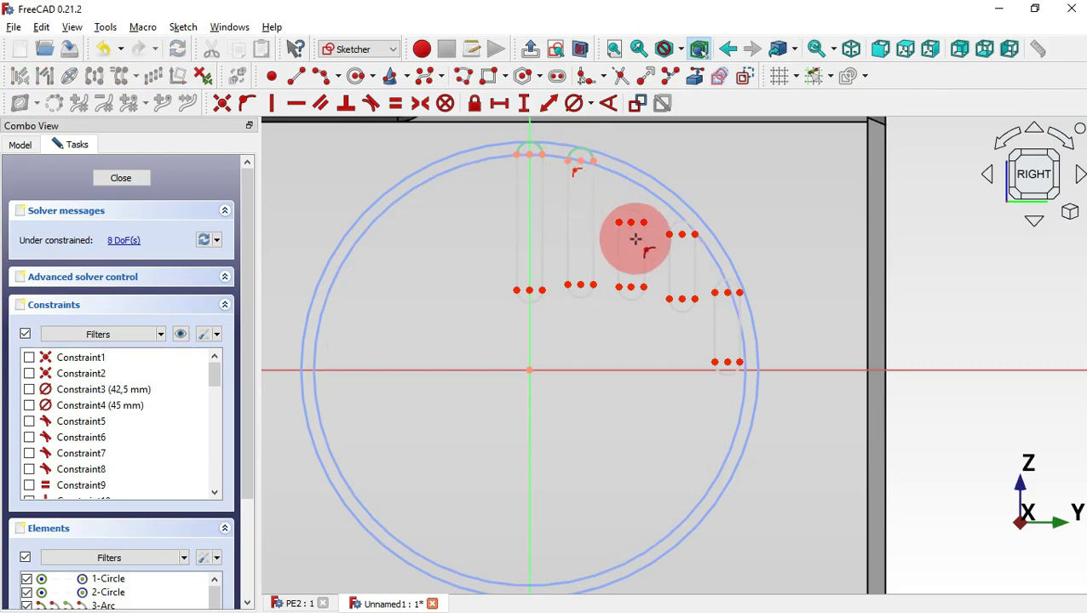
{"action": "left_click_drag", "start_coordinate": [632, 230], "coordinate": [631, 181]}
{"action": "left_click_drag", "start_coordinate": [681, 234], "coordinate": [679, 211]}
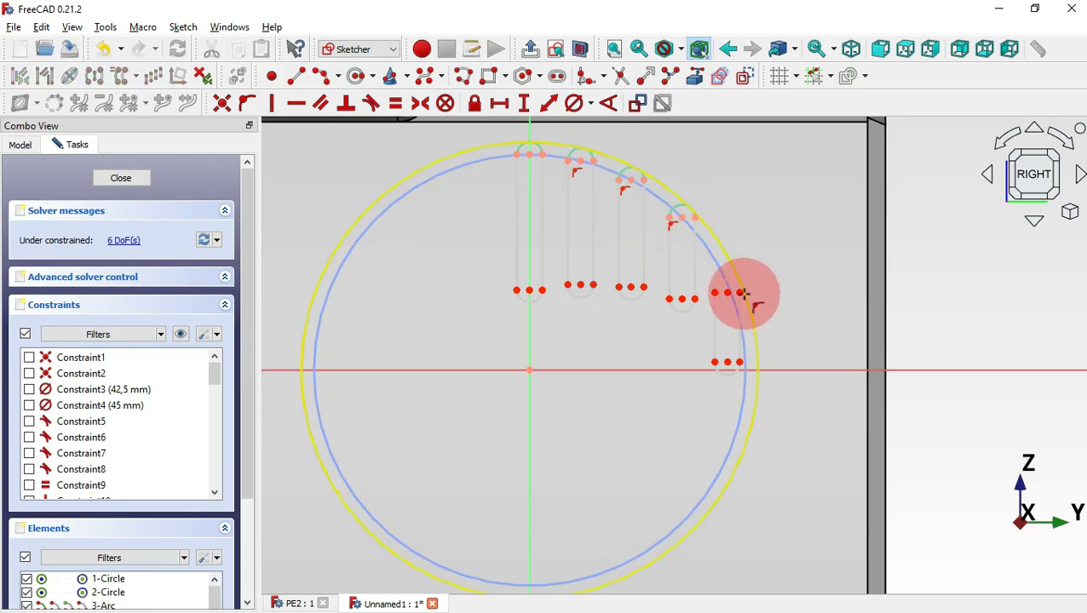
{"action": "left_click", "coordinate": [739, 294]}
{"action": "left_click_drag", "start_coordinate": [741, 300], "coordinate": [730, 298]}
{"action": "left_click_drag", "start_coordinate": [607, 318], "coordinate": [681, 304]}
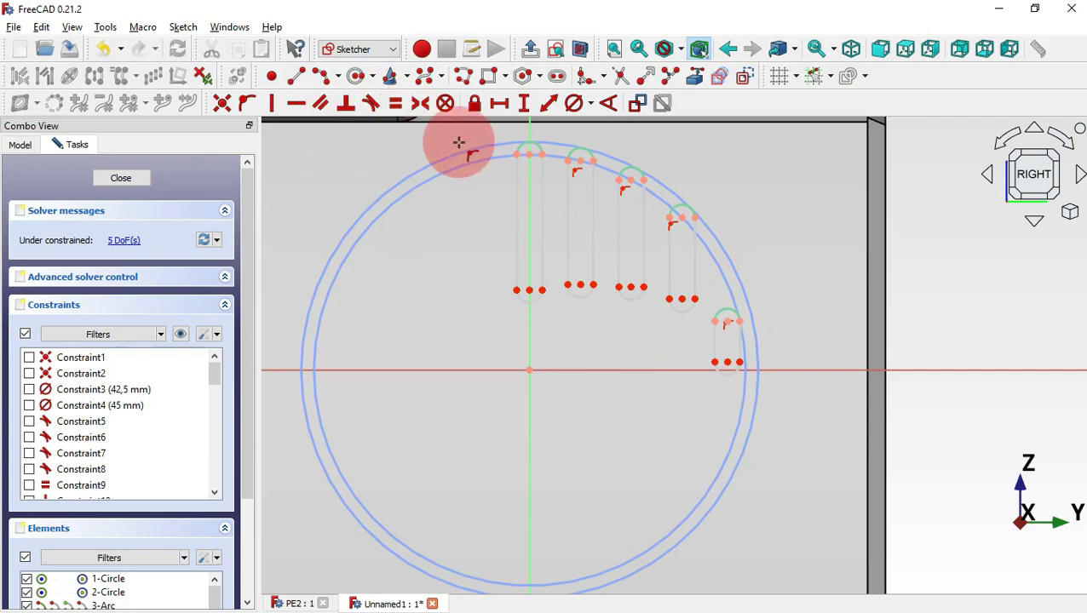
Make the upper and lower arc centres of the first three slots symmetric about the horizontal axis.
{"action": "left_click", "coordinate": [422, 104]}
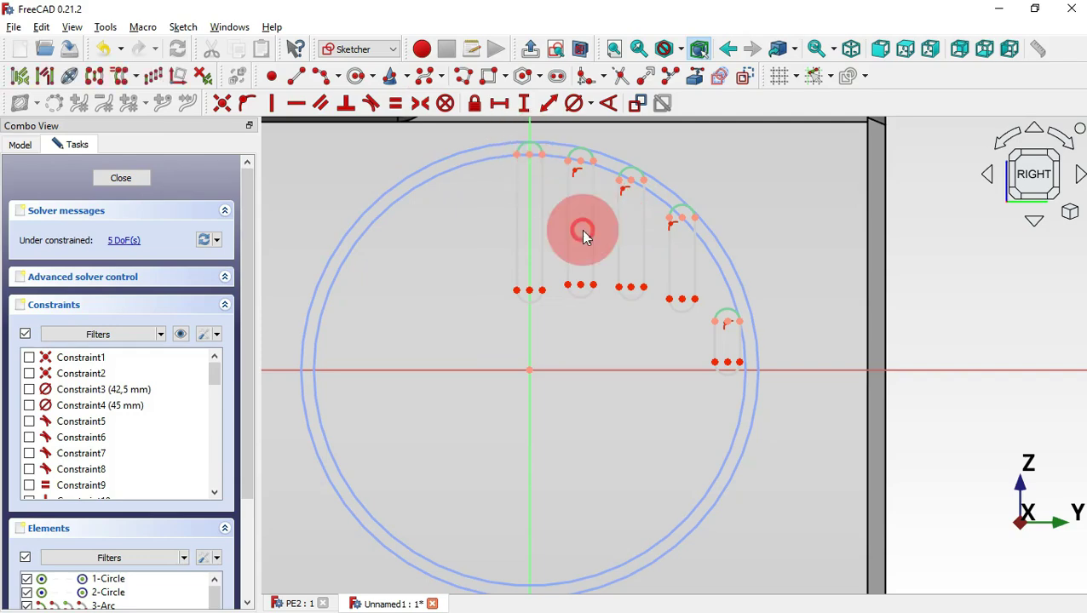
{"action": "left_click", "coordinate": [530, 155]}
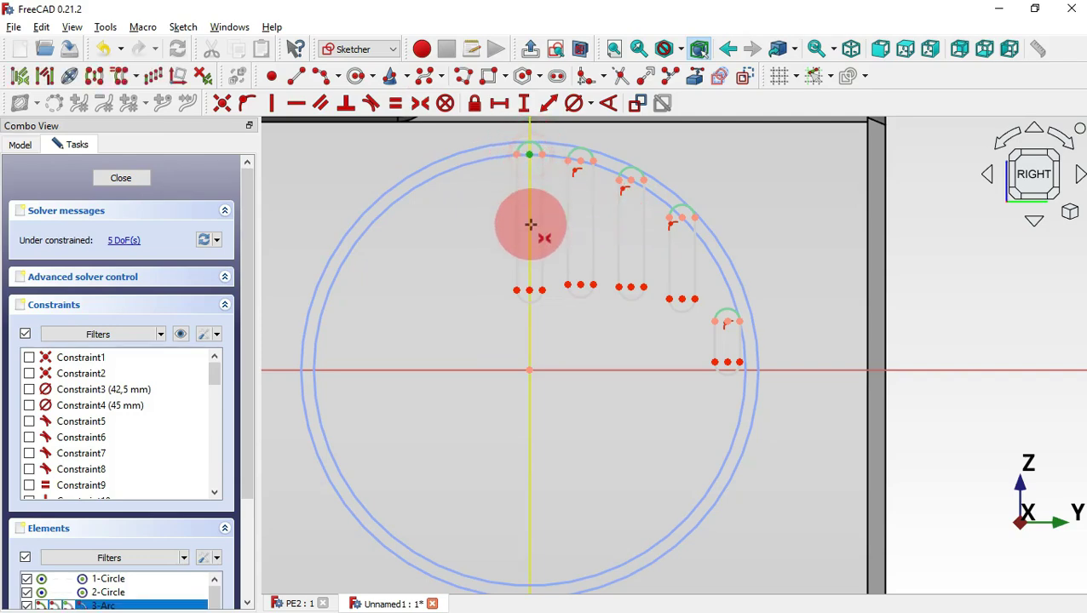
{"action": "left_click", "coordinate": [596, 370]}
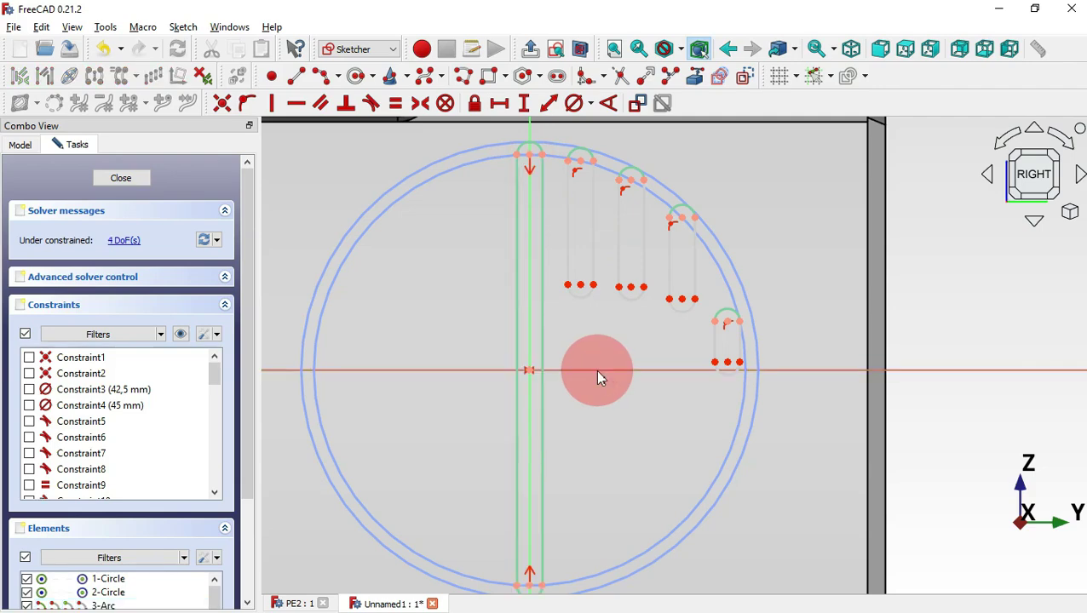
{"action": "left_click", "coordinate": [579, 160]}
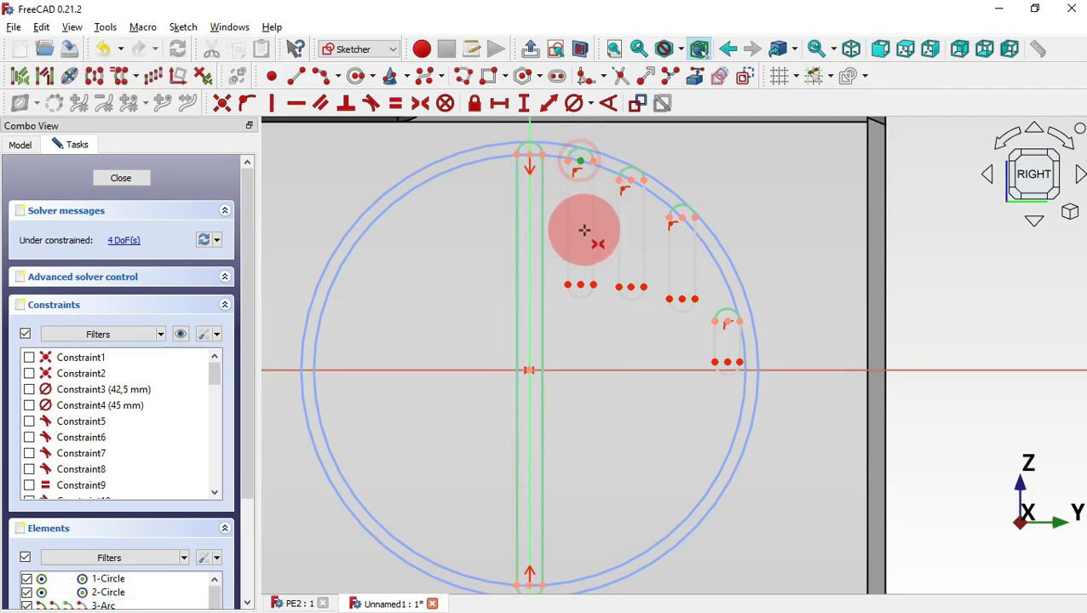
{"action": "left_click", "coordinate": [609, 369]}
{"action": "left_click", "coordinate": [630, 180]}
{"action": "left_click", "coordinate": [638, 371]}
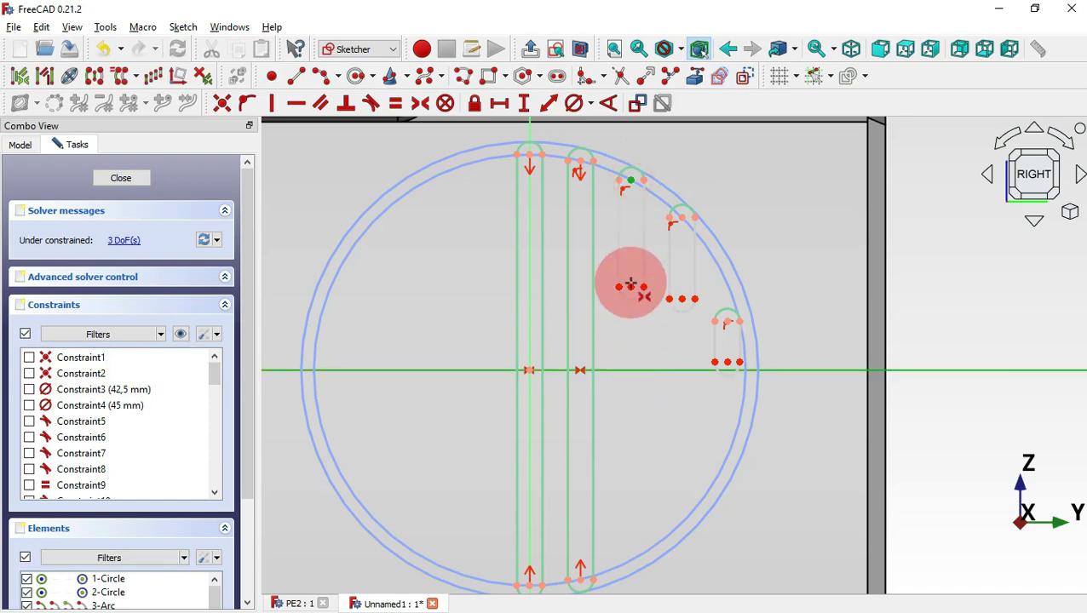
{"action": "left_click", "coordinate": [630, 288]}
Make the arc centres of the fourth and fifth slots symmetric about the horizontal axis.
{"action": "left_click", "coordinate": [682, 218]}
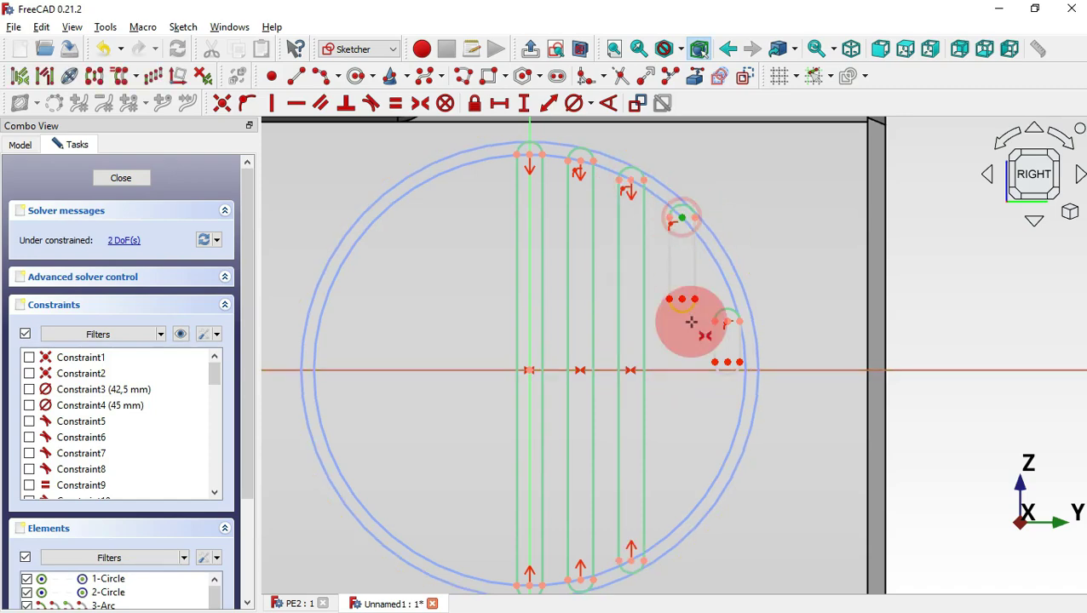
{"action": "left_click", "coordinate": [694, 369]}
{"action": "left_click", "coordinate": [682, 298]}
{"action": "left_click", "coordinate": [727, 322]}
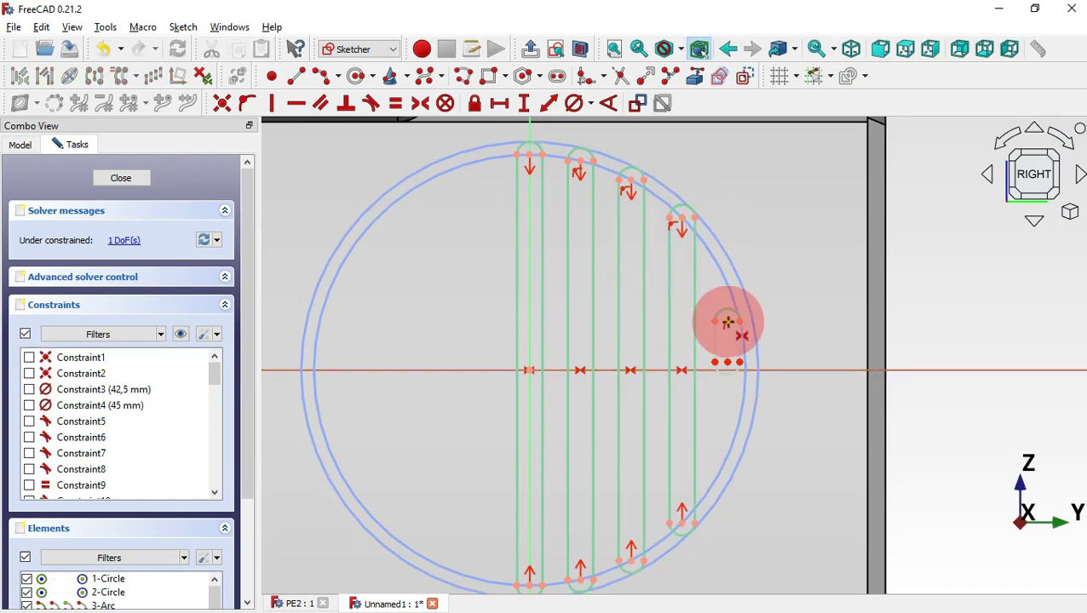
{"action": "left_click", "coordinate": [788, 369]}
{"action": "left_click", "coordinate": [734, 364]}
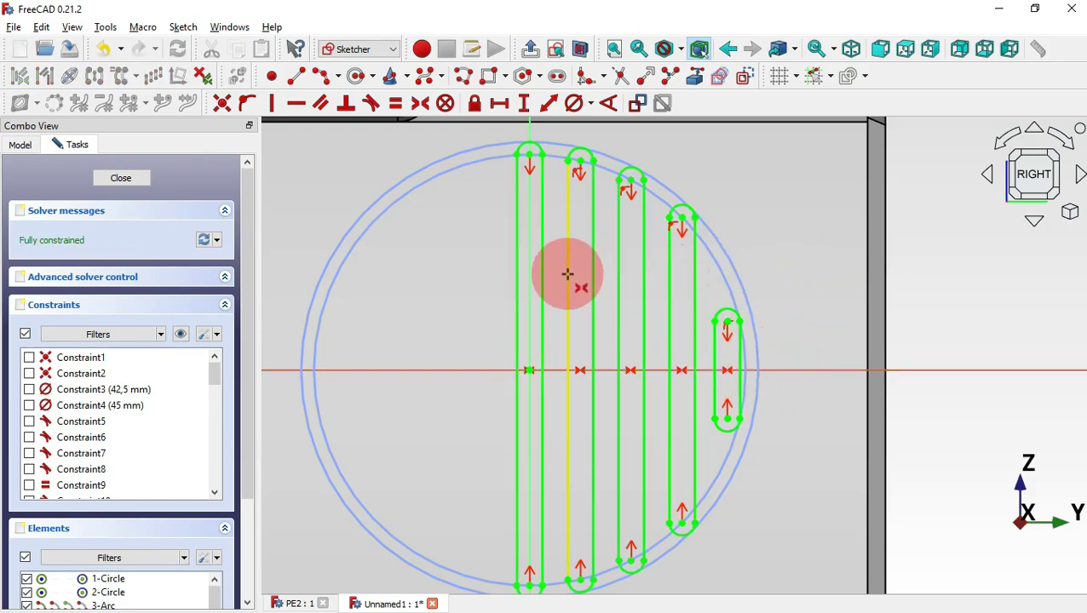
Leave the slot sketch and cut it as a Through all pocket, symmetric to the sketch plane, in both side walls.
{"action": "left_click", "coordinate": [532, 51]}
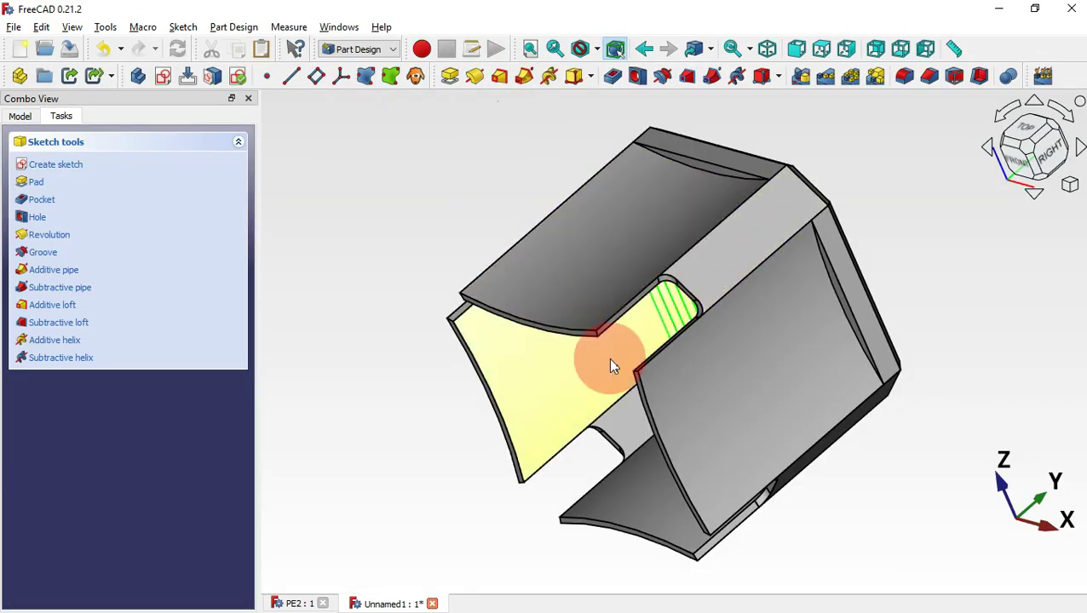
{"action": "middle_click_drag", "start_coordinate": [567, 378], "coordinate": [626, 328]}
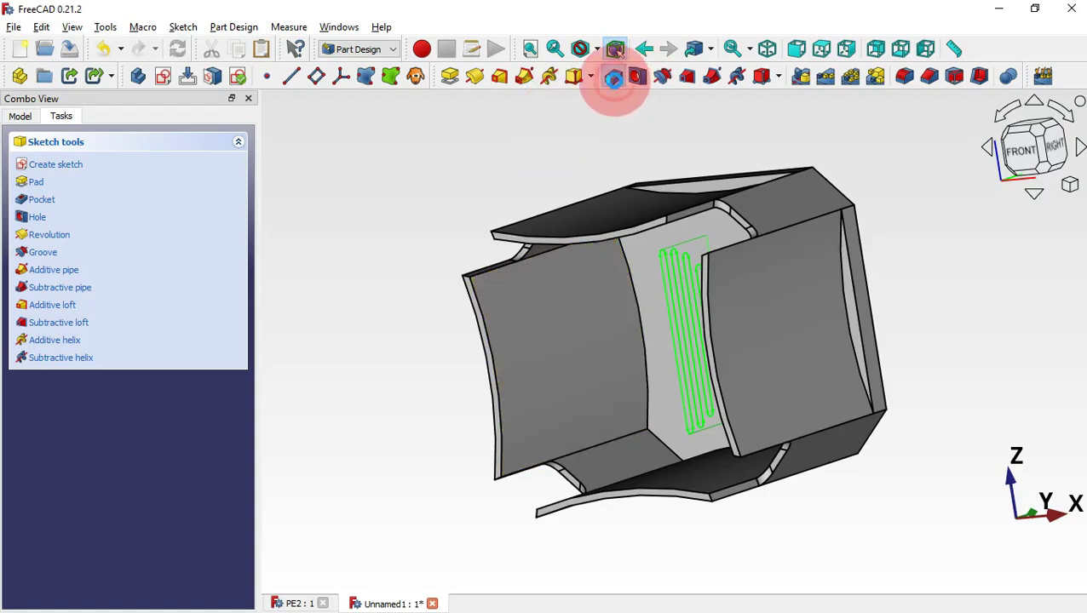
{"action": "left_click", "coordinate": [613, 78]}
{"action": "left_click", "coordinate": [189, 214]}
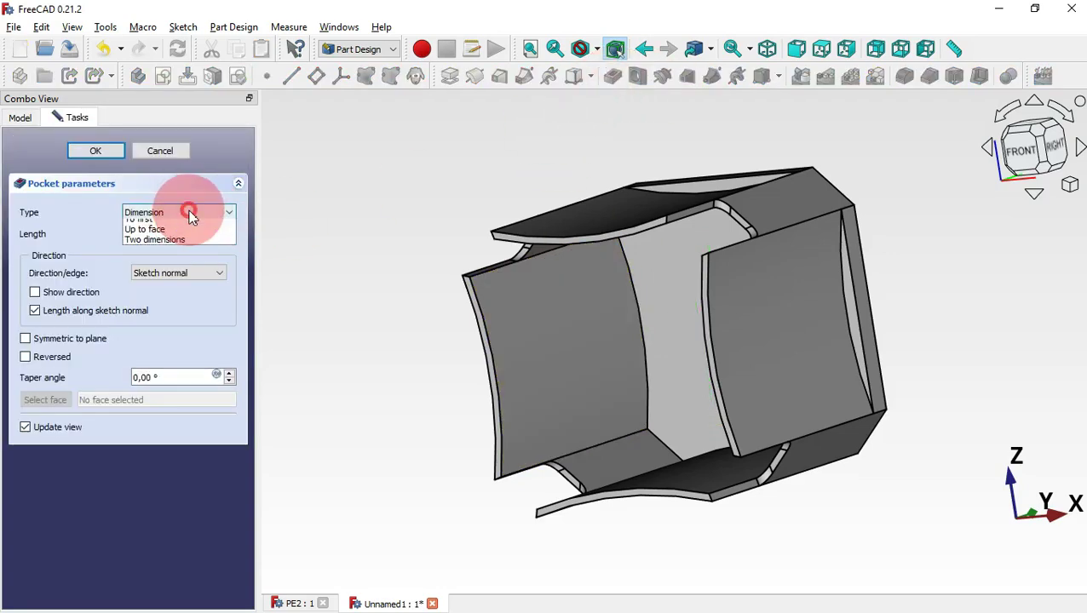
{"action": "left_click", "coordinate": [185, 239]}
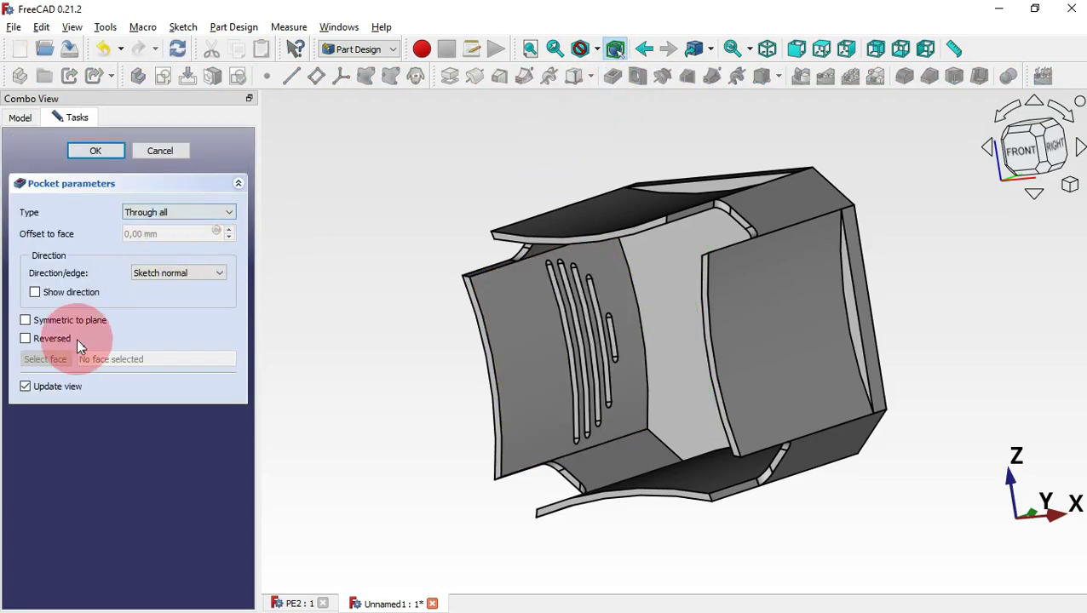
{"action": "left_click", "coordinate": [83, 326]}
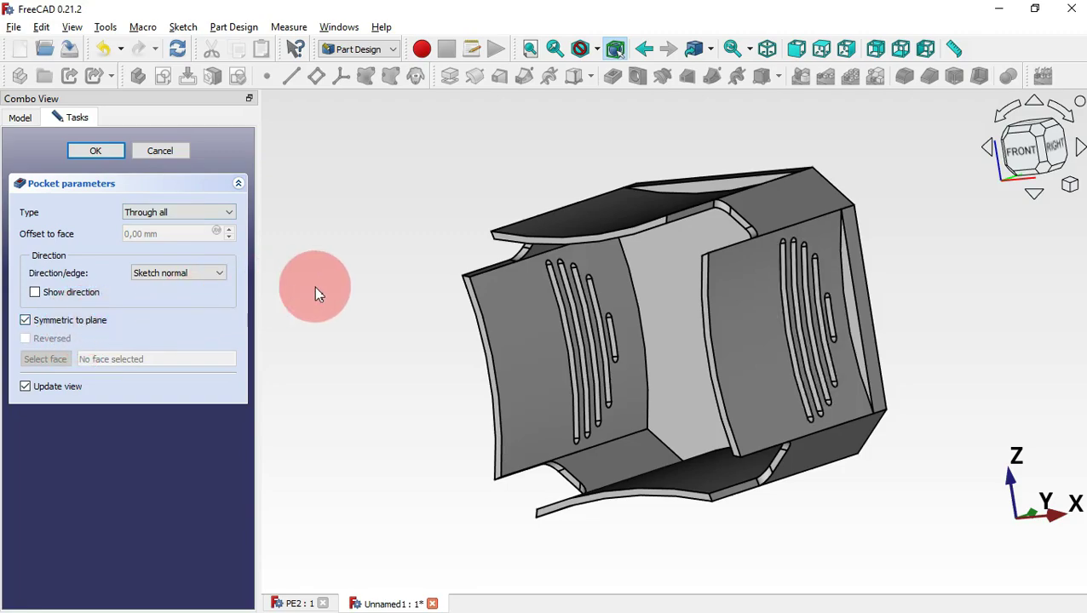
{"action": "left_click_drag", "start_coordinate": [315, 288], "coordinate": [439, 310]}
{"action": "left_click_drag", "start_coordinate": [963, 343], "coordinate": [862, 343]}
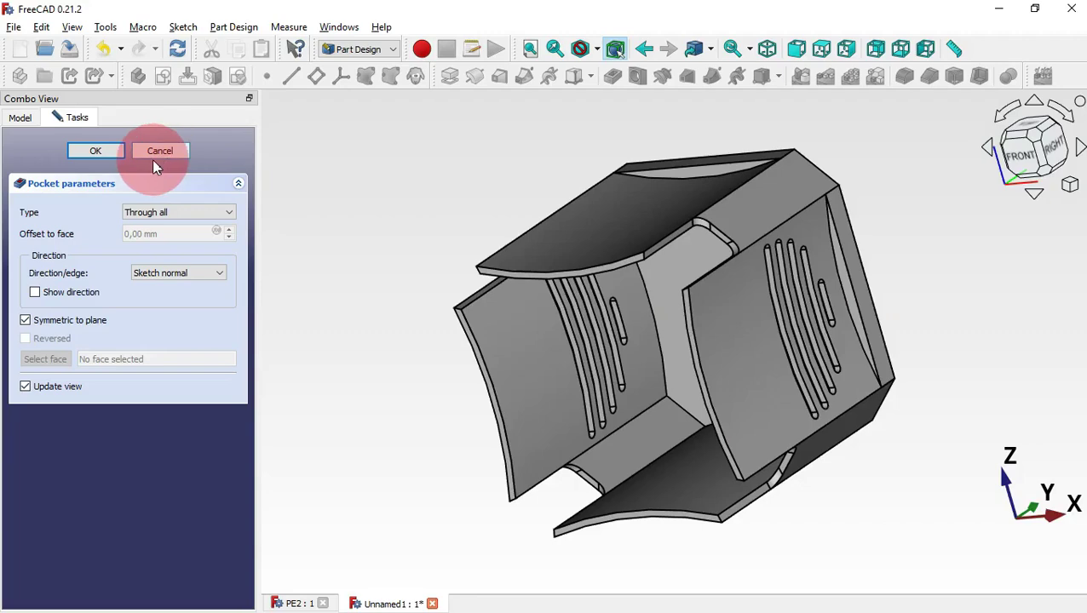
{"action": "key", "text": "Return"}
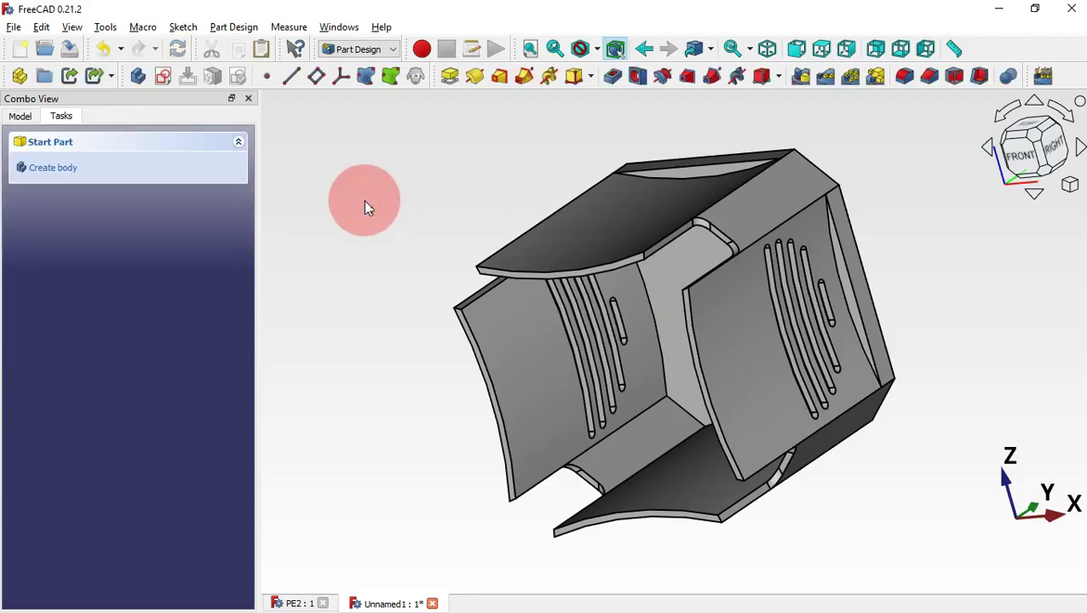
Switch to the PE2 reference document and examine the slot arrangement on its side, upper and lower walls.
{"action": "key", "text": "0"}
{"action": "key", "text": "3"}
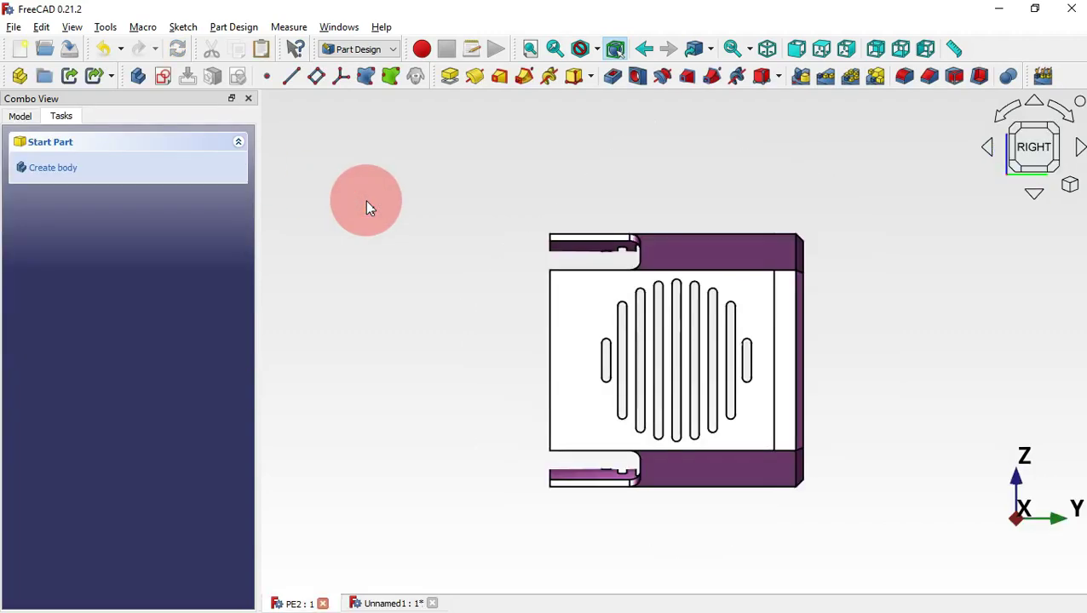
{"action": "left_click_drag", "start_coordinate": [460, 250], "coordinate": [610, 329]}
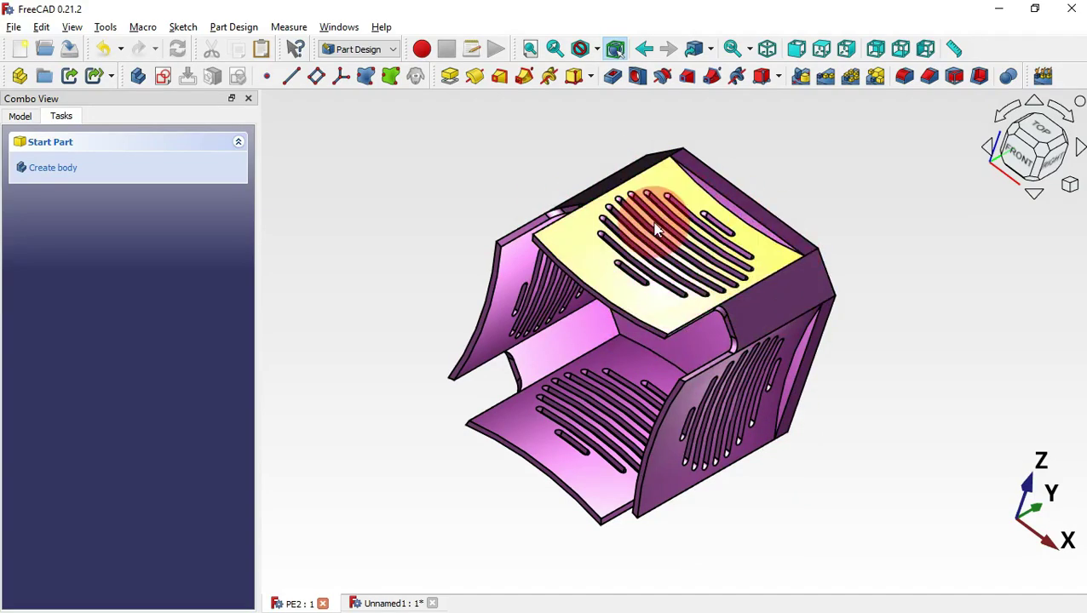
Return to the Unnamed1 document and start a MultiTransform of the slot pocket, Pocket002.
{"action": "key", "text": "ctrl+Tab"}
{"action": "left_click_drag", "start_coordinate": [926, 262], "coordinate": [907, 225]}
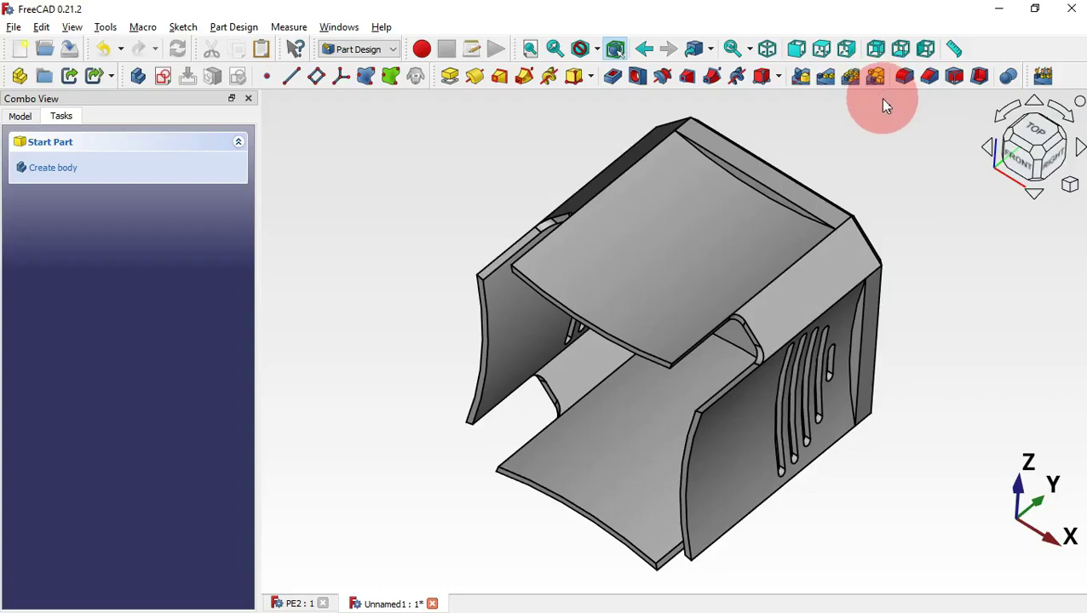
{"action": "left_click", "coordinate": [21, 116]}
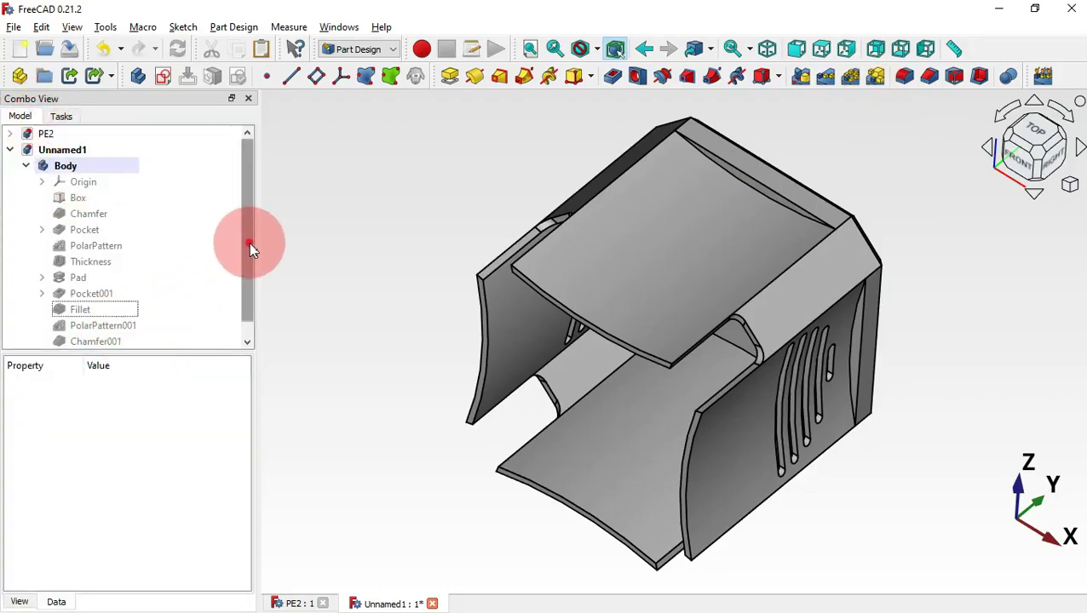
{"action": "scroll", "coordinate": [248, 242], "scroll_direction": "down", "scroll_amount": 1}
{"action": "left_click", "coordinate": [101, 342]}
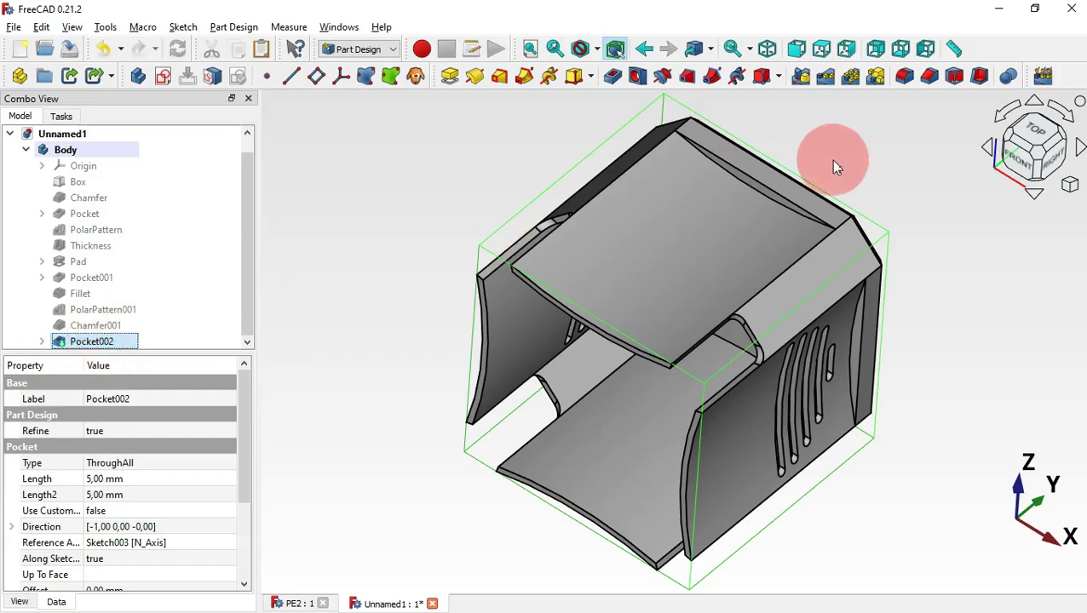
{"action": "left_click", "coordinate": [875, 78]}
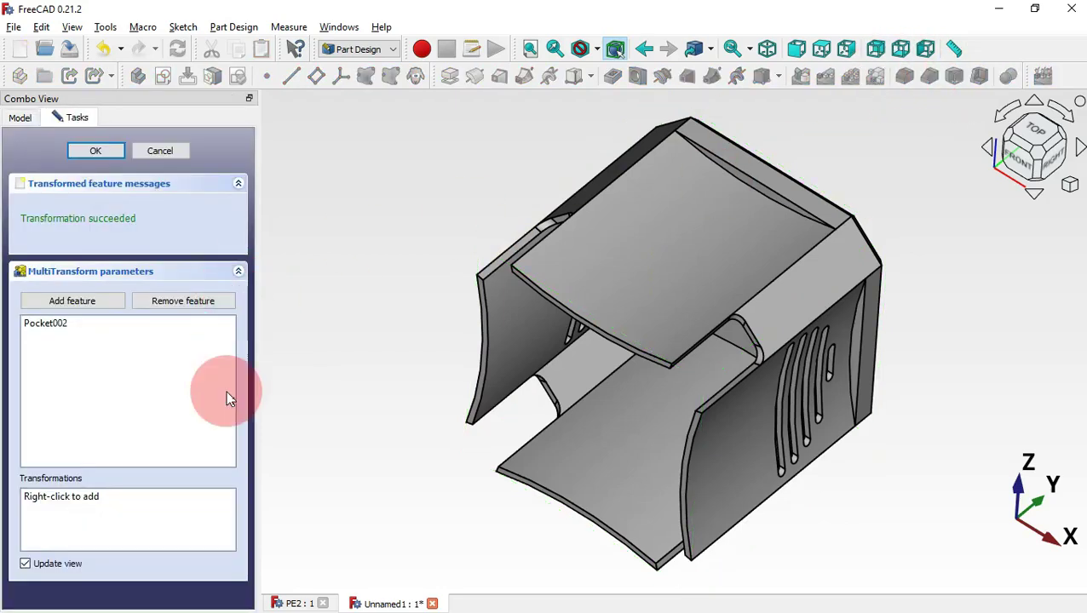
Add a mirrored transformation of the slots about the Vertical sketch axis to the MultiTransform.
{"action": "right_click", "coordinate": [172, 516]}
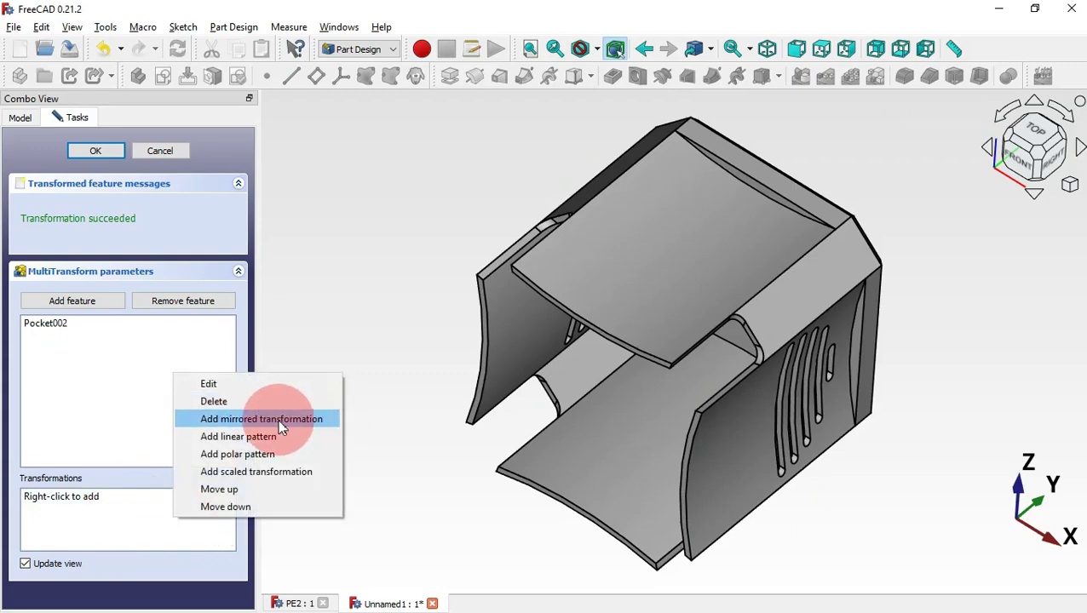
{"action": "left_click", "coordinate": [316, 421]}
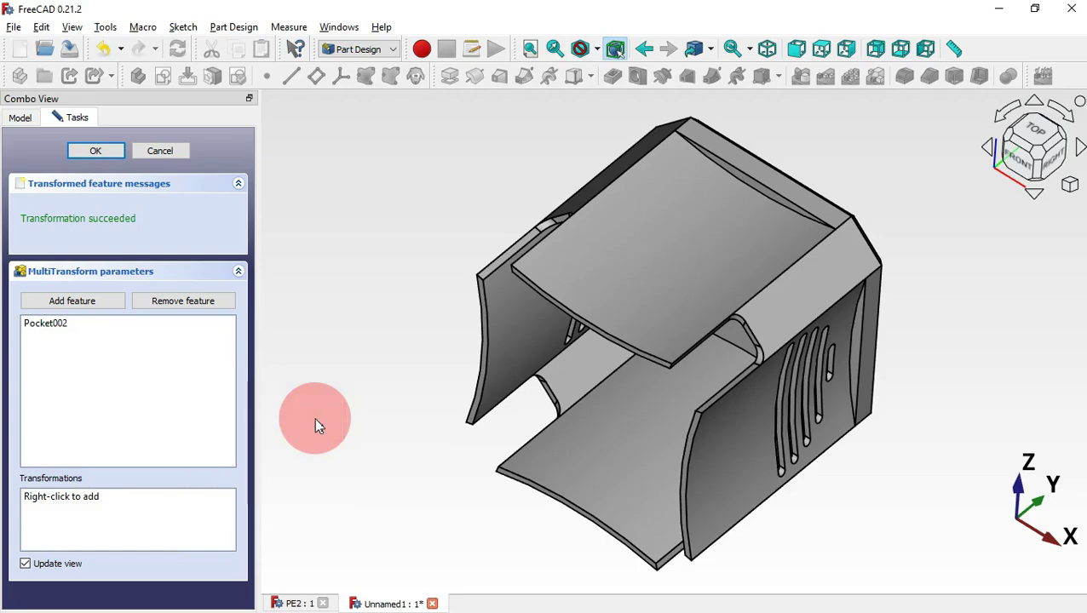
{"action": "middle_click_drag", "start_coordinate": [898, 460], "coordinate": [752, 387]}
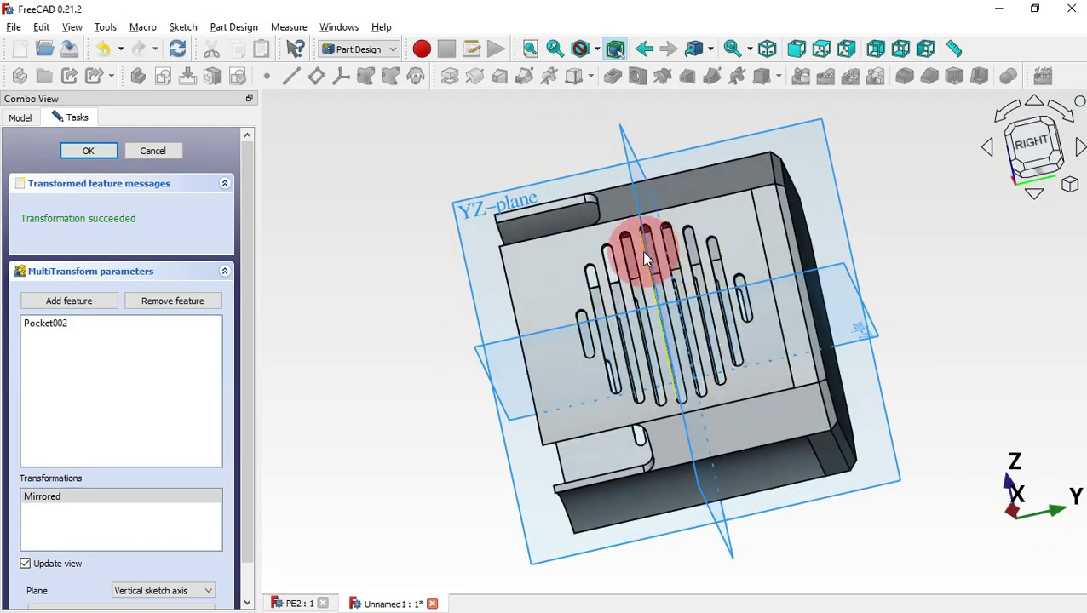
{"action": "middle_click_drag", "start_coordinate": [703, 255], "coordinate": [690, 289]}
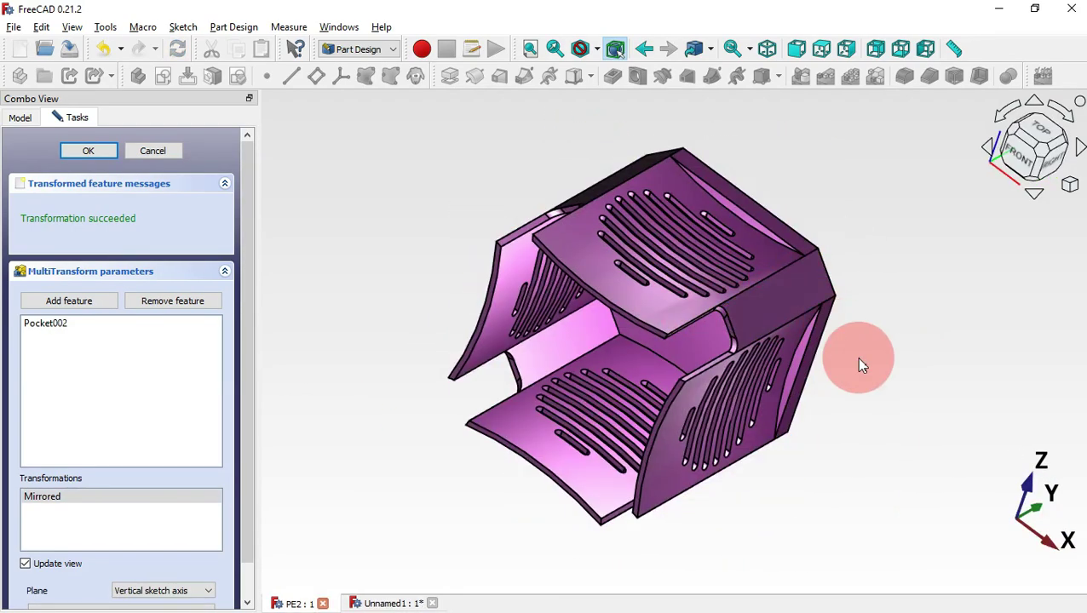
{"action": "middle_click_drag", "start_coordinate": [855, 358], "coordinate": [285, 452]}
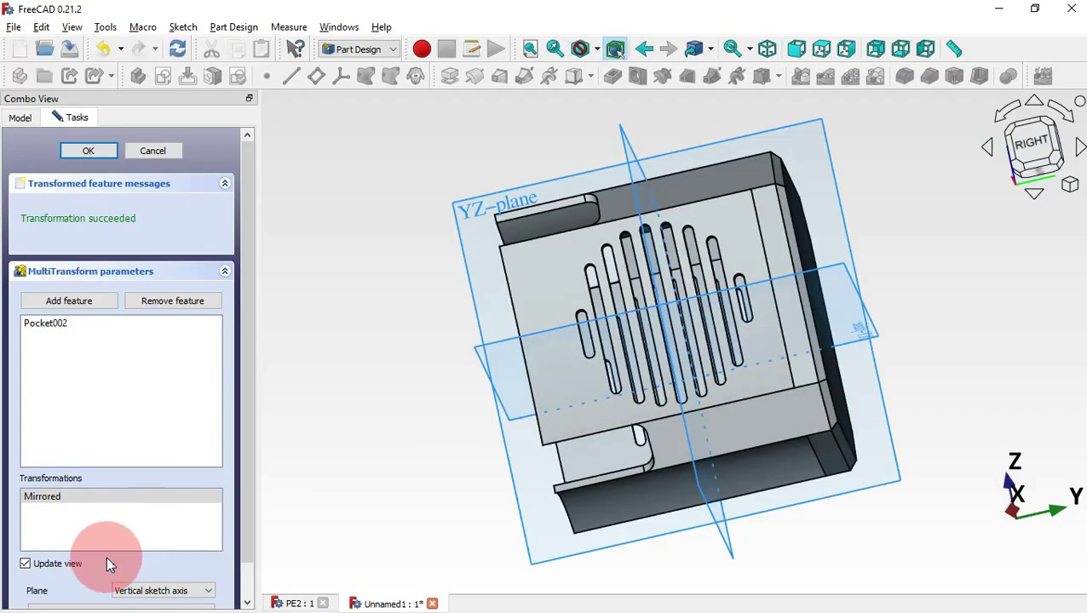
{"action": "scroll", "coordinate": [240, 465], "scroll_direction": "down", "scroll_amount": 1}
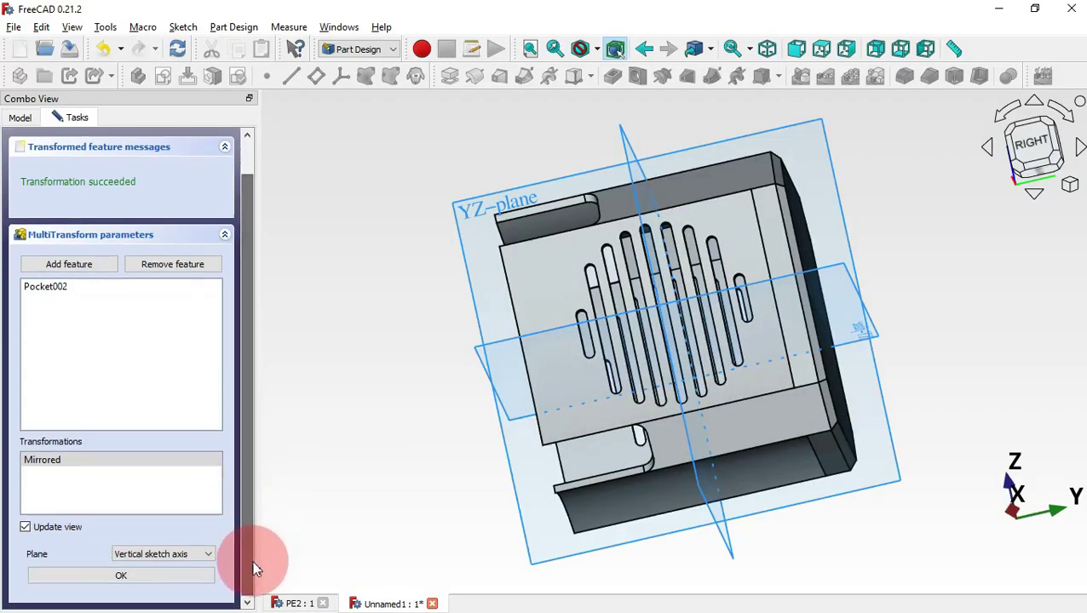
{"action": "left_click", "coordinate": [141, 573]}
{"action": "middle_click_drag", "start_coordinate": [430, 390], "coordinate": [583, 401]}
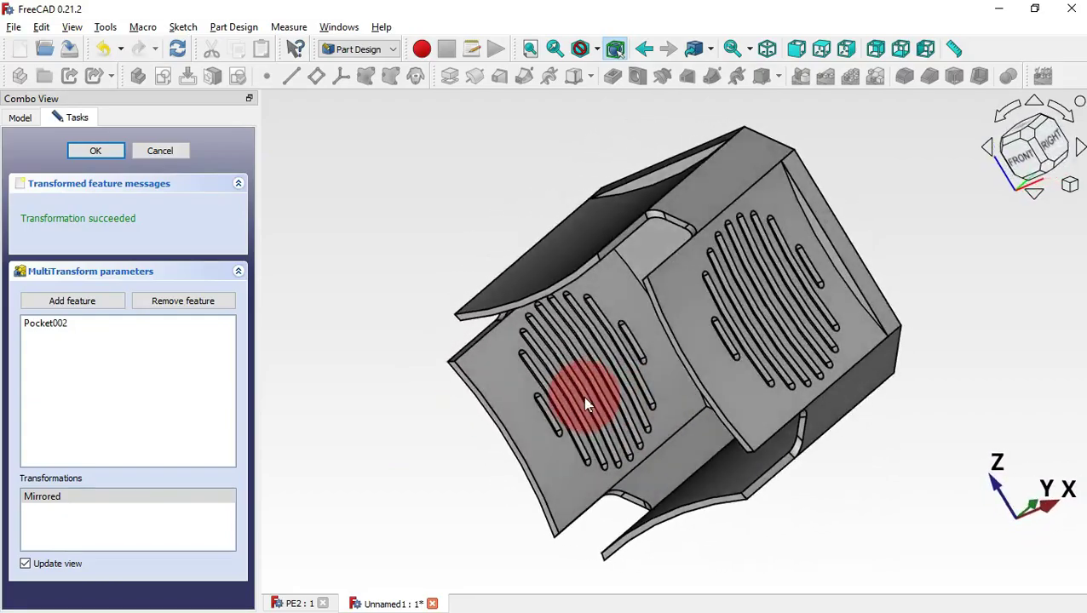
Add a polar pattern about the Base Y axis to the MultiTransform.
{"action": "right_click", "coordinate": [115, 535]}
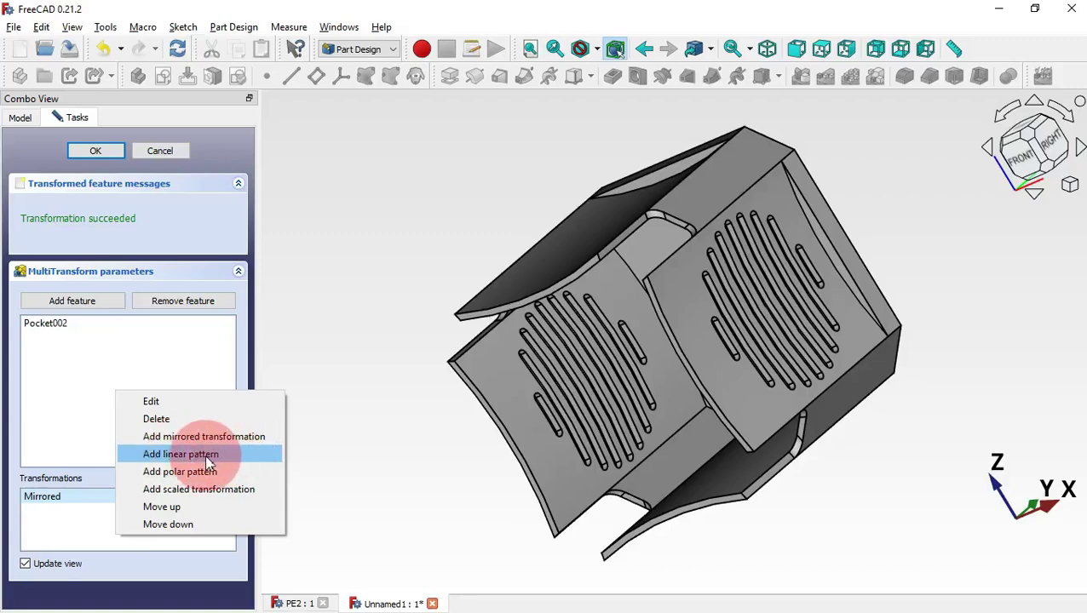
{"action": "left_click", "coordinate": [235, 472]}
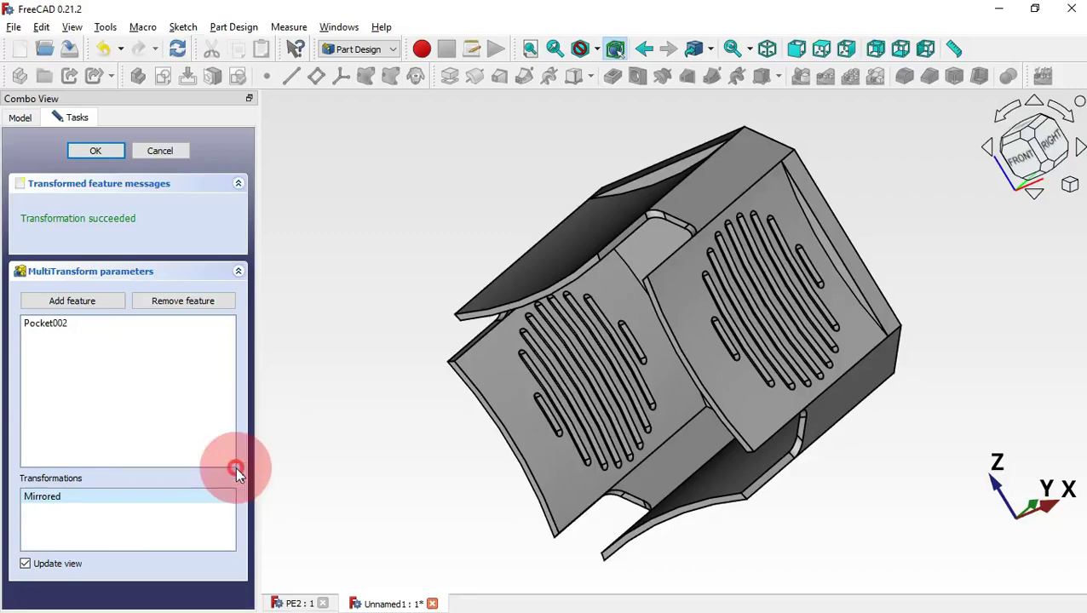
{"action": "left_click_drag", "start_coordinate": [252, 399], "coordinate": [250, 550]}
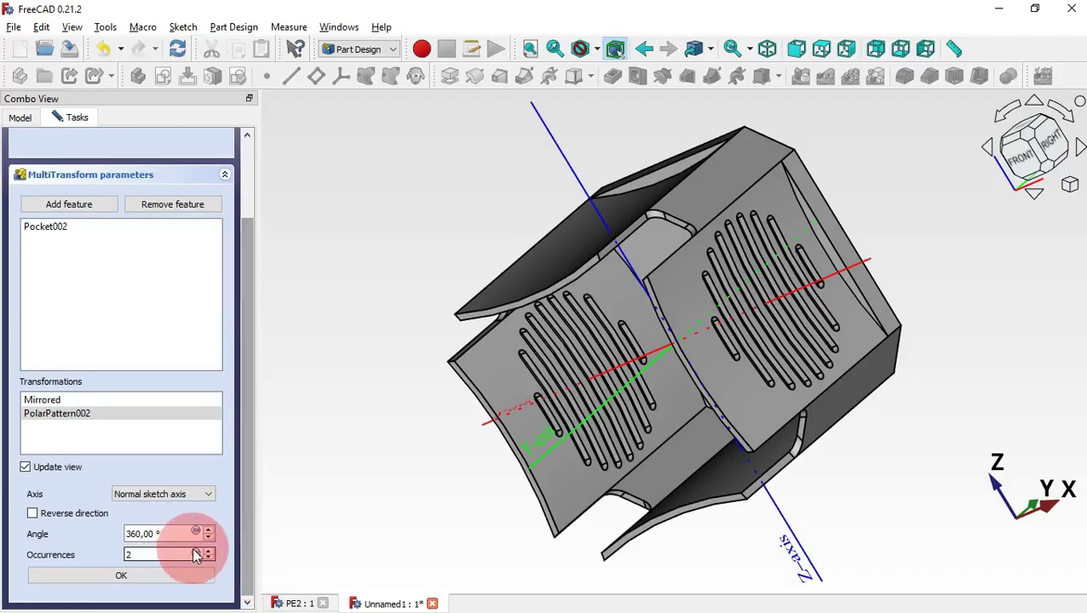
{"action": "left_click", "coordinate": [170, 496]}
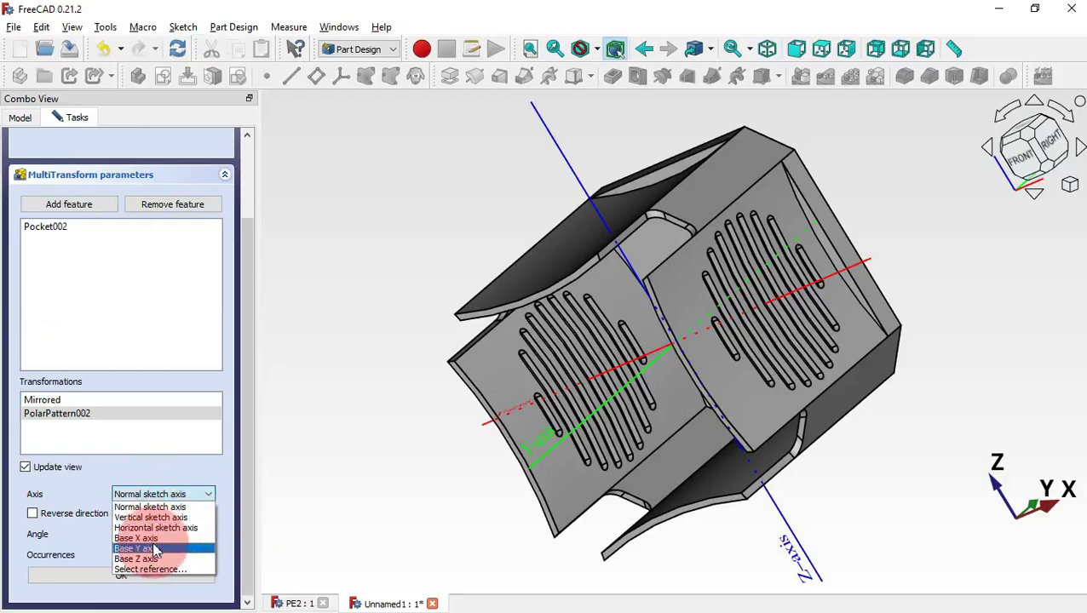
{"action": "left_click", "coordinate": [159, 549]}
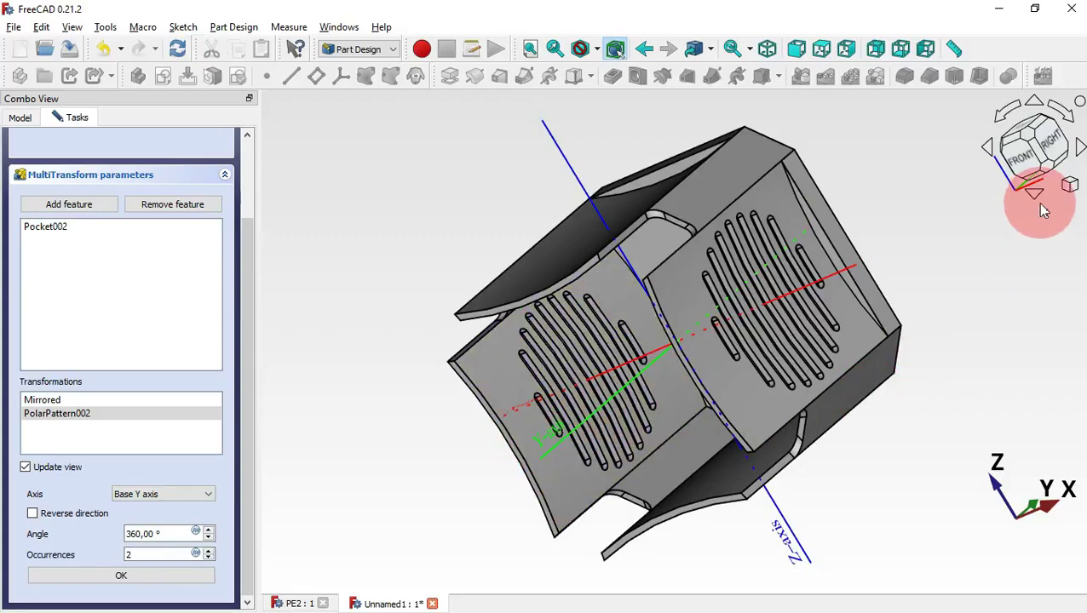
Set the polar pattern to 4 occurrences and finish the MultiTransform.
{"action": "left_click_drag", "start_coordinate": [1037, 202], "coordinate": [1005, 266]}
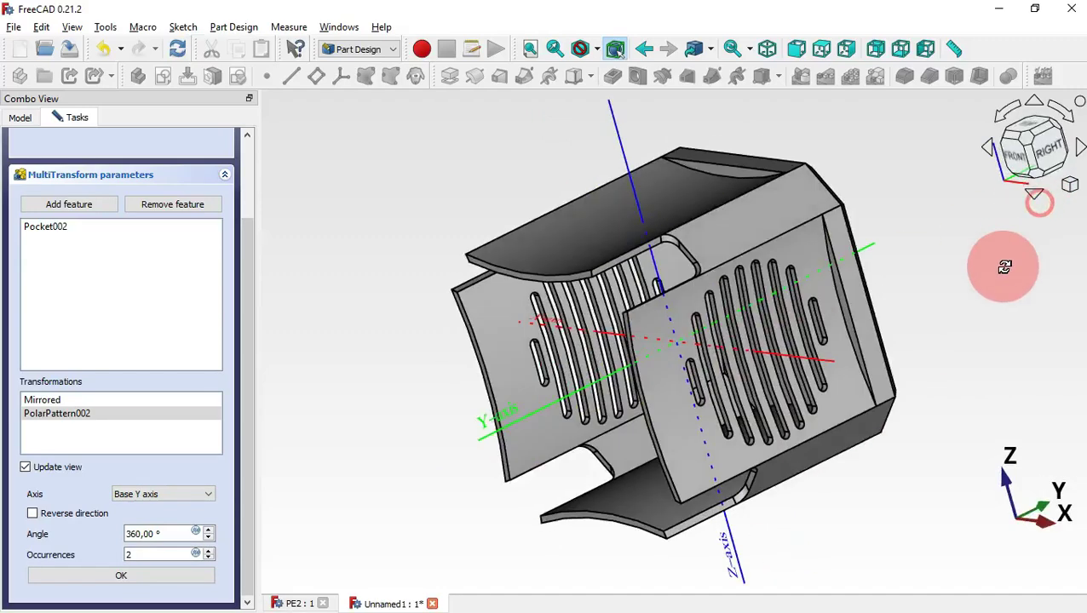
{"action": "double_click", "coordinate": [157, 555]}
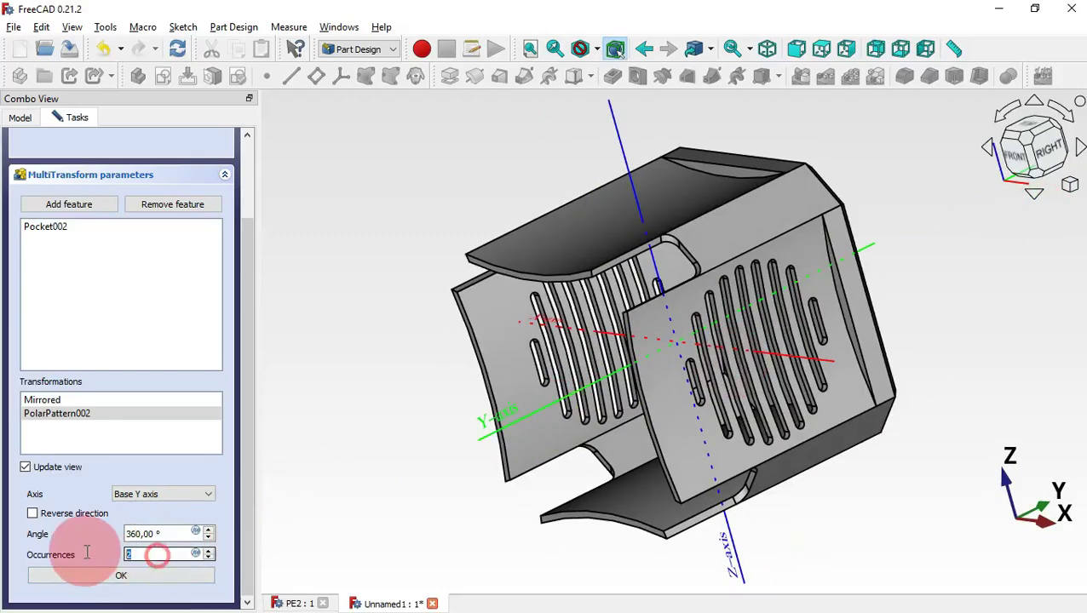
{"action": "type", "text": "4"}
{"action": "left_click", "coordinate": [132, 579]}
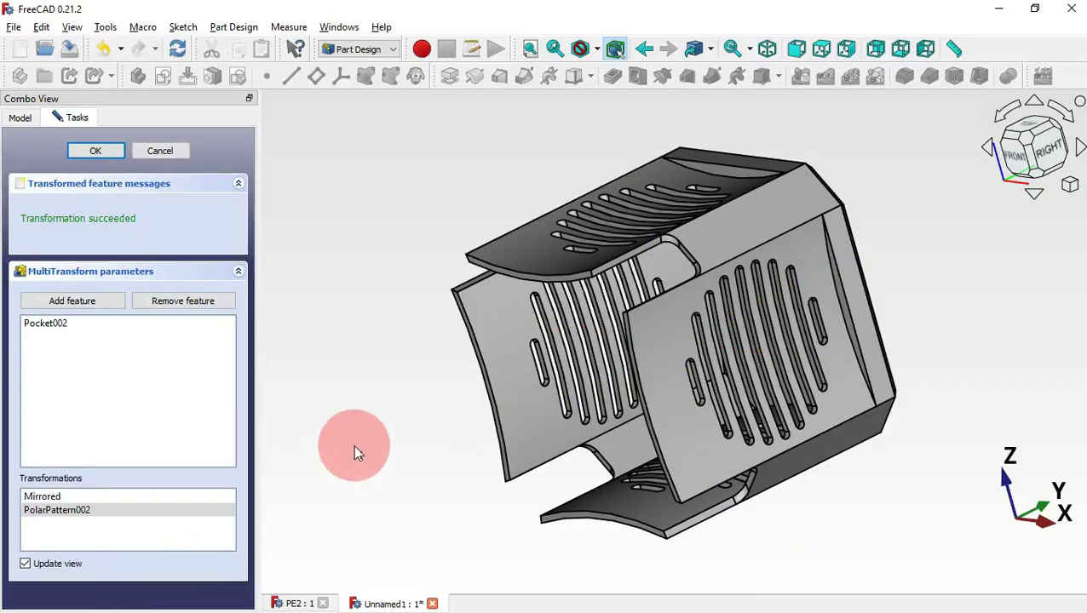
{"action": "middle_click_drag", "start_coordinate": [381, 413], "coordinate": [613, 455]}
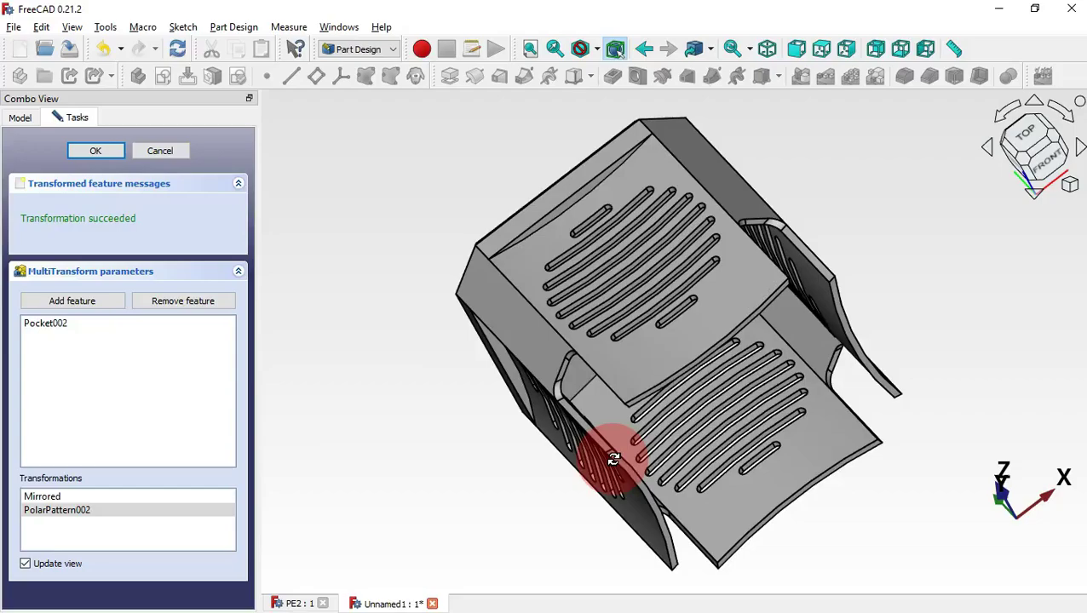
{"action": "left_click", "coordinate": [96, 151]}
{"action": "middle_click_drag", "start_coordinate": [829, 189], "coordinate": [696, 267]}
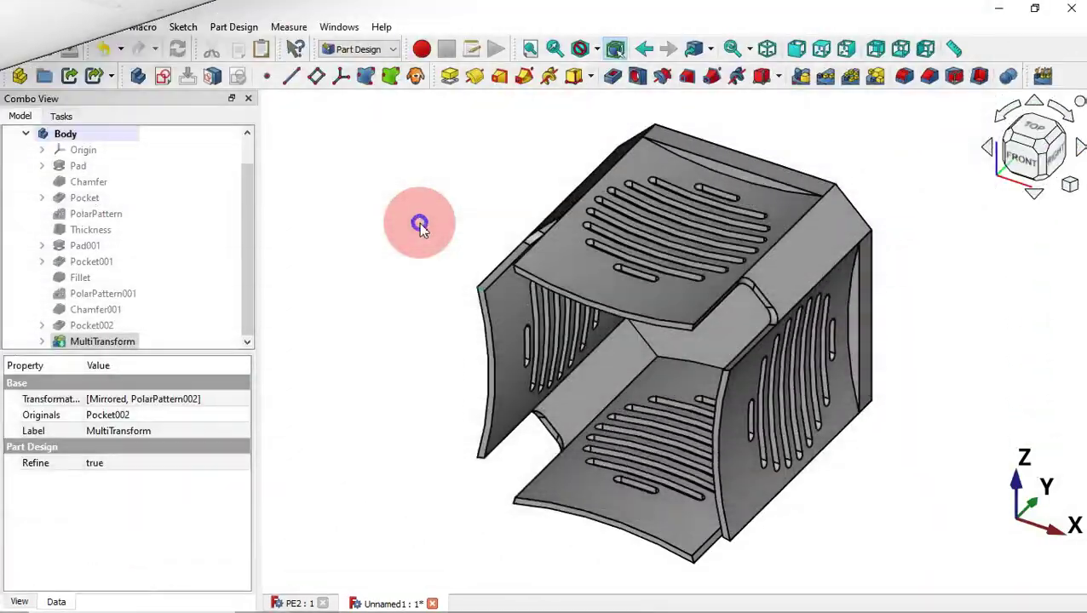
Open the appearance settings of the MultiTransform and set its material to Aluminium.
{"action": "right_click", "coordinate": [418, 224]}
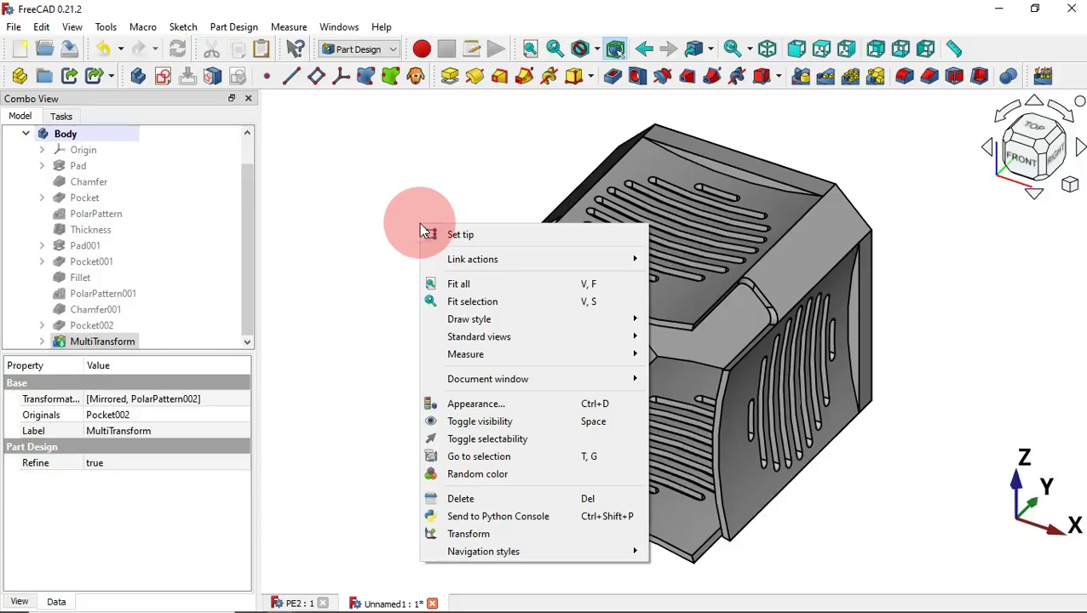
{"action": "left_click", "coordinate": [521, 405]}
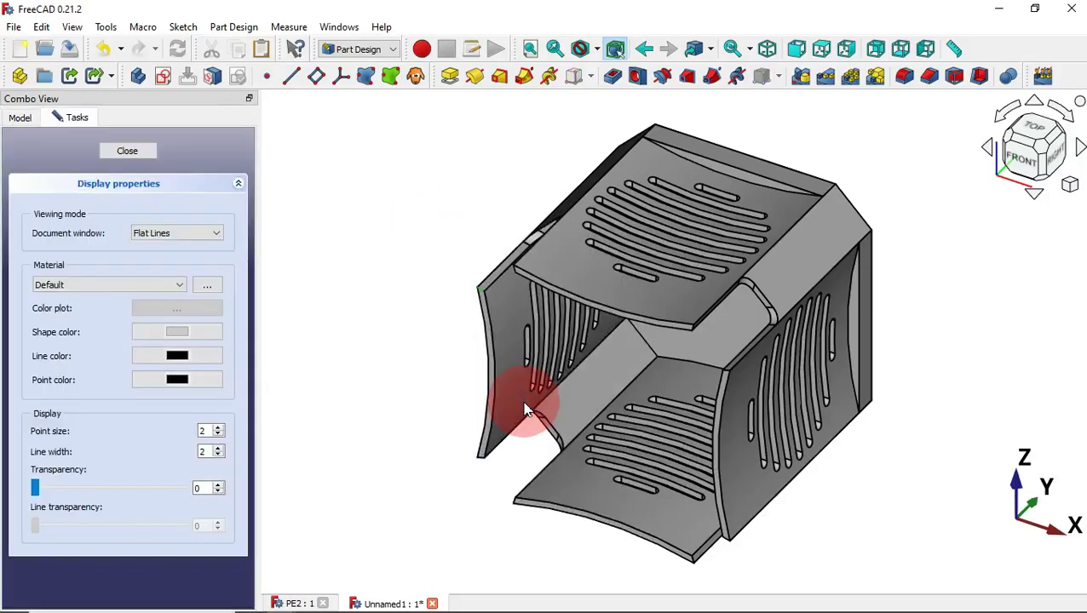
{"action": "left_click", "coordinate": [155, 283]}
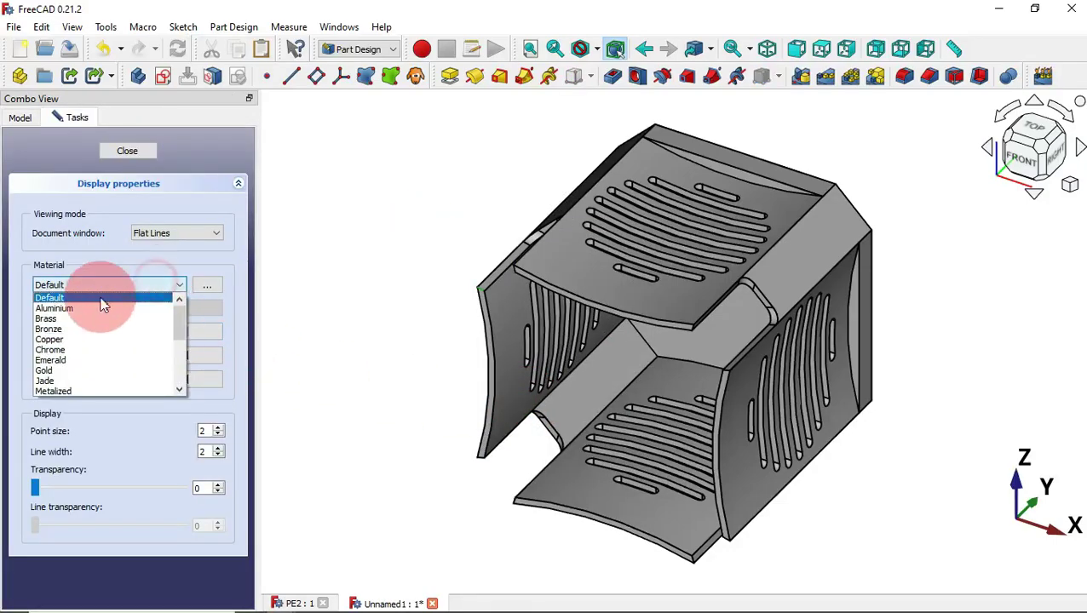
{"action": "left_click", "coordinate": [83, 304]}
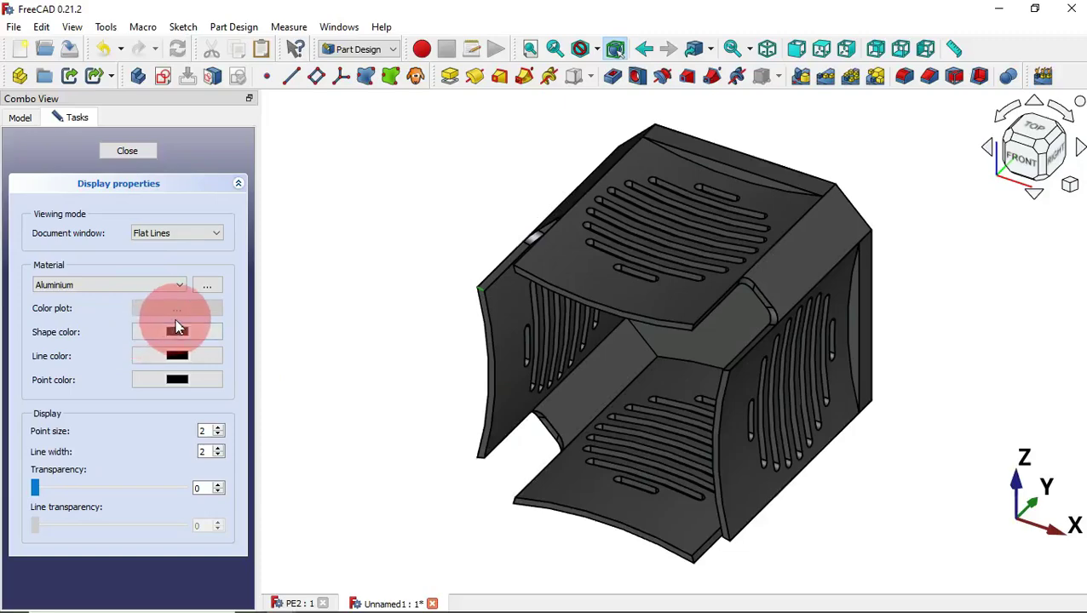
In the material properties, set the shininess to 5% and the specular colour to white (#ffffff).
{"action": "left_click", "coordinate": [209, 289]}
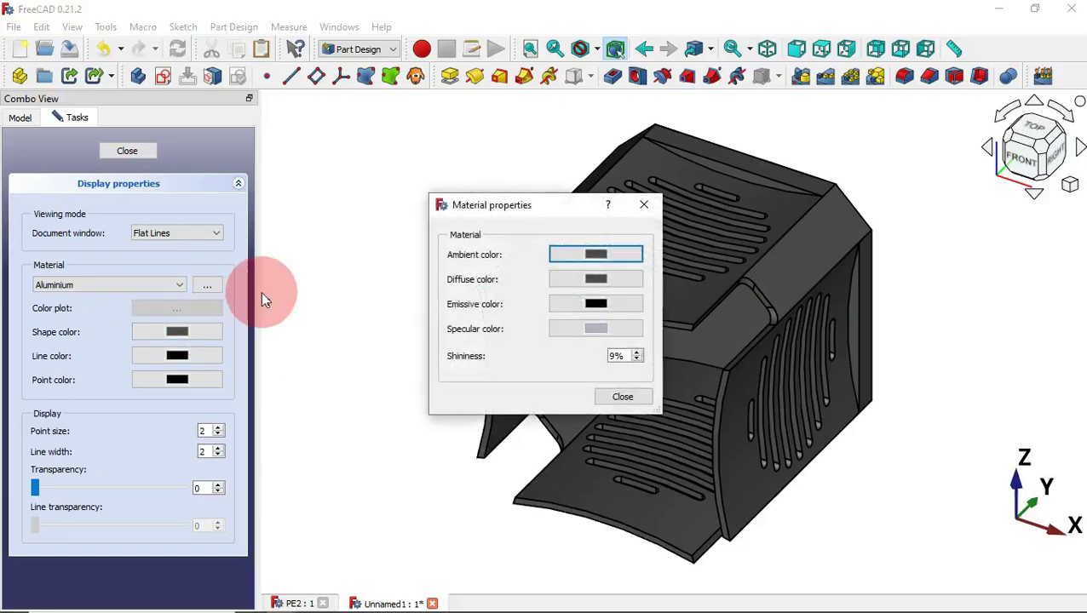
{"action": "left_click", "coordinate": [615, 354]}
{"action": "scroll", "coordinate": [614, 356], "scroll_direction": "down", "scroll_amount": 4}
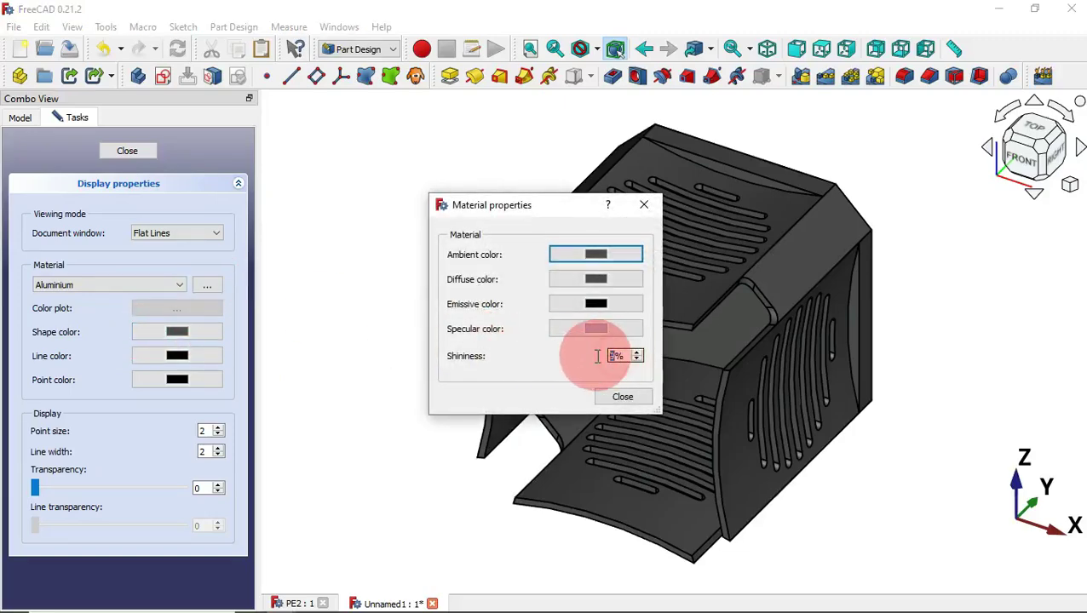
{"action": "left_click", "coordinate": [606, 330]}
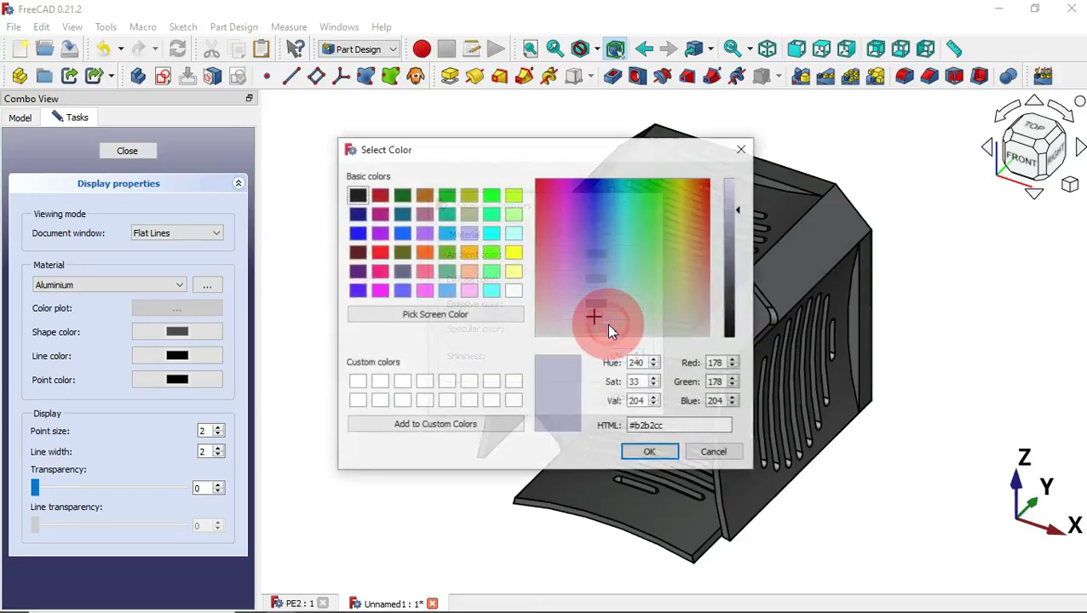
{"action": "left_click", "coordinate": [512, 292]}
{"action": "left_click", "coordinate": [730, 200]}
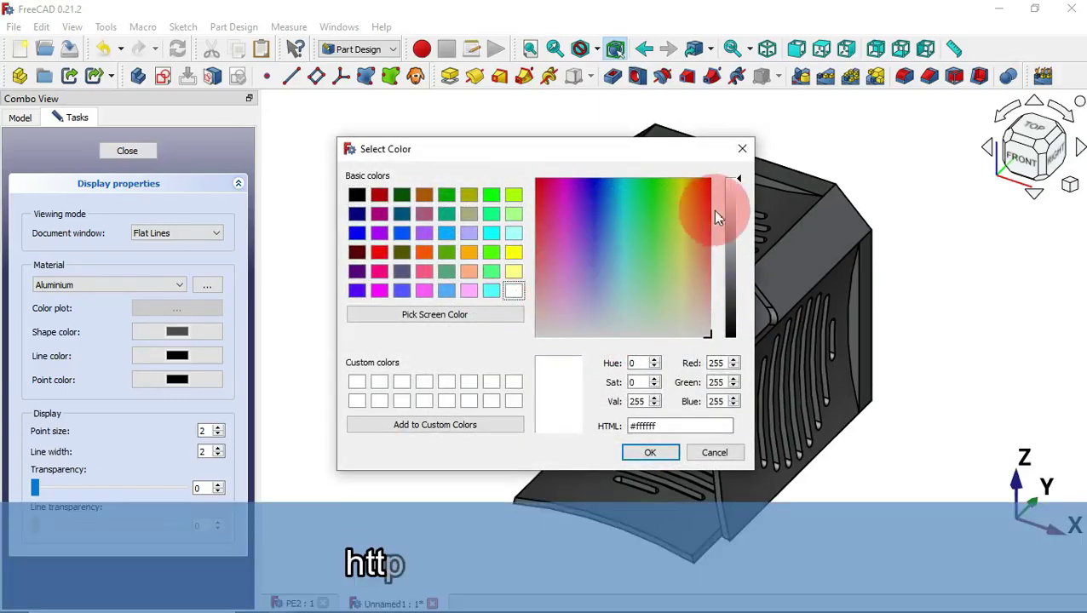
{"action": "left_click", "coordinate": [628, 452]}
Set the material's ambient colour to the lighter grey #707070 and close the material properties.
{"action": "left_click", "coordinate": [579, 281]}
{"action": "left_click", "coordinate": [626, 254]}
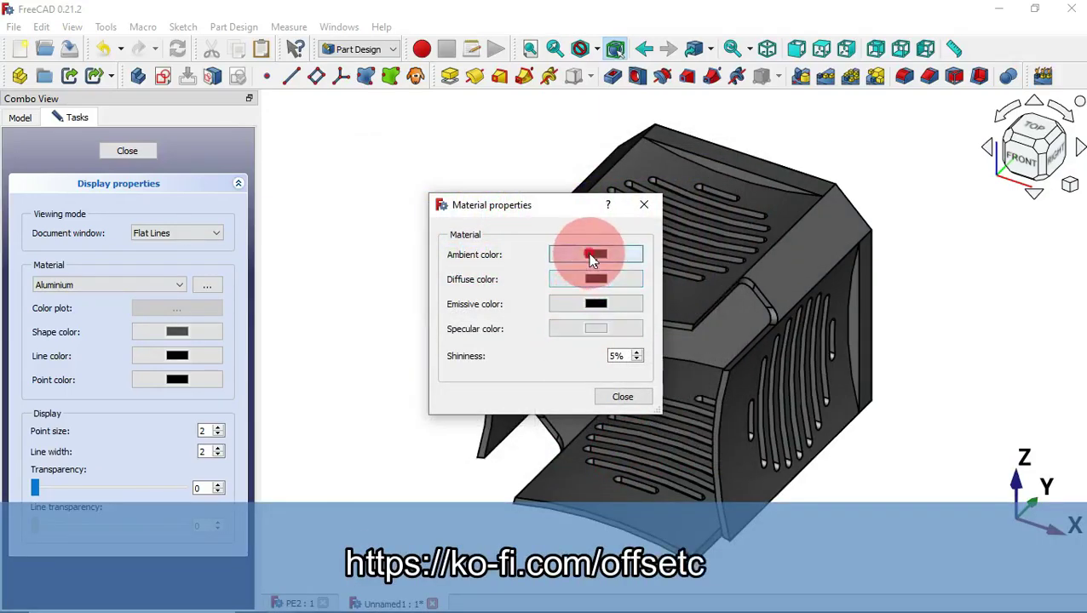
{"action": "left_click_drag", "start_coordinate": [732, 289], "coordinate": [737, 272]}
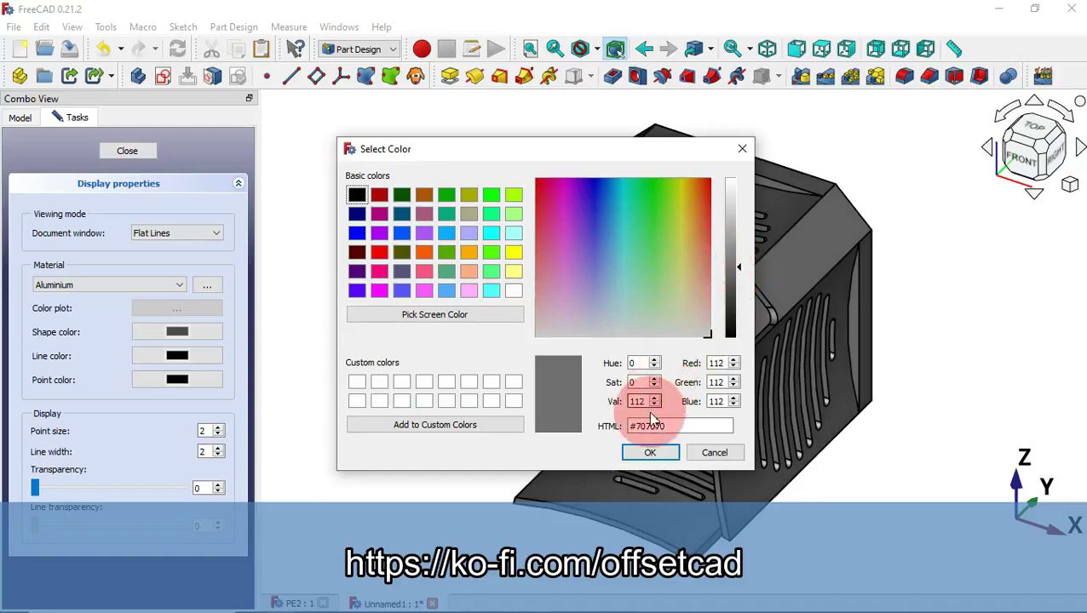
{"action": "left_click", "coordinate": [649, 452]}
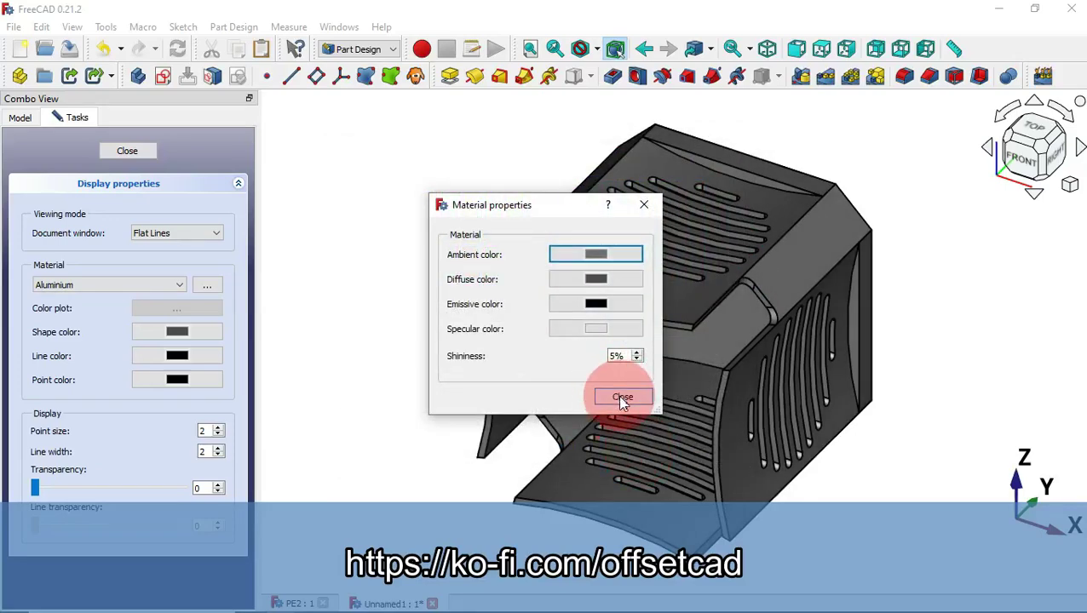
{"action": "left_click", "coordinate": [618, 395]}
Change the MultiTransform's shape colour to dark purple (#520a54) and close the display properties.
{"action": "left_click", "coordinate": [194, 349]}
{"action": "left_click", "coordinate": [194, 340]}
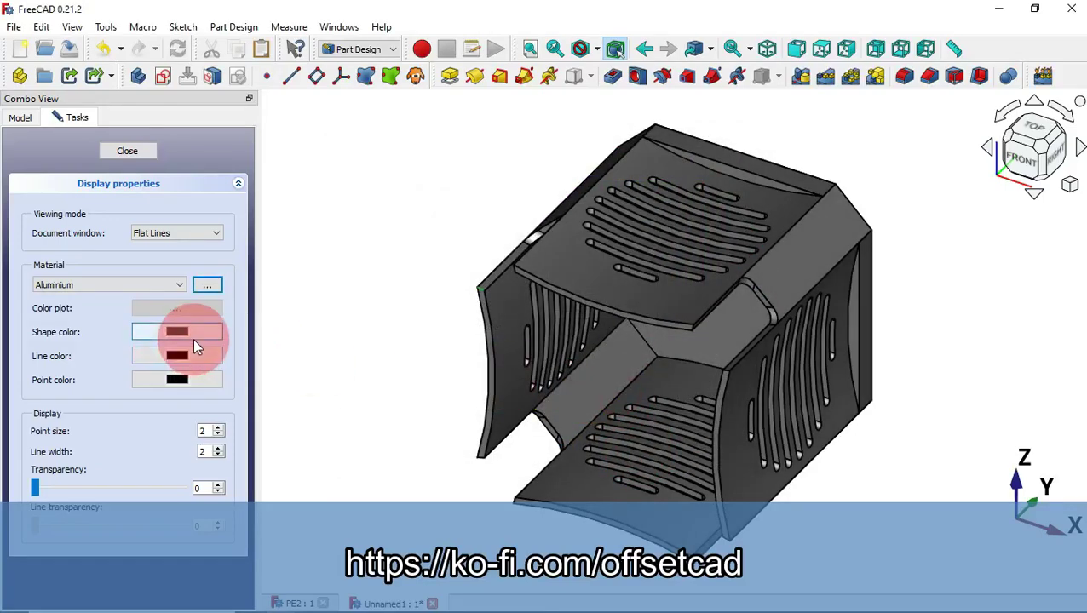
{"action": "left_click_drag", "start_coordinate": [560, 161], "coordinate": [242, 138]}
{"action": "left_click", "coordinate": [250, 224]}
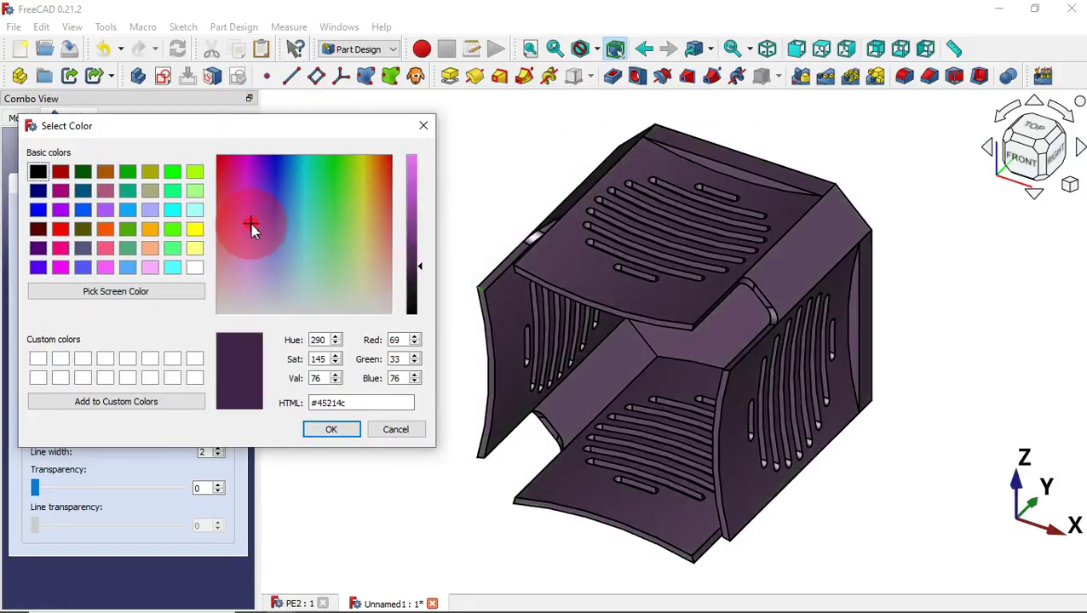
{"action": "left_click", "coordinate": [412, 262]}
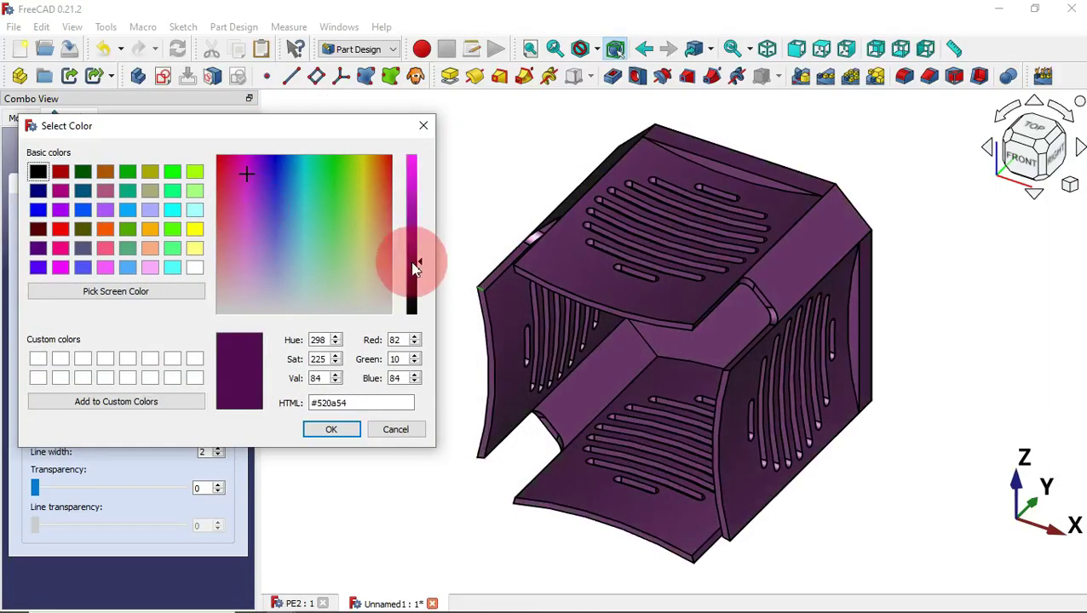
{"action": "left_click", "coordinate": [314, 428]}
{"action": "left_click", "coordinate": [128, 152]}
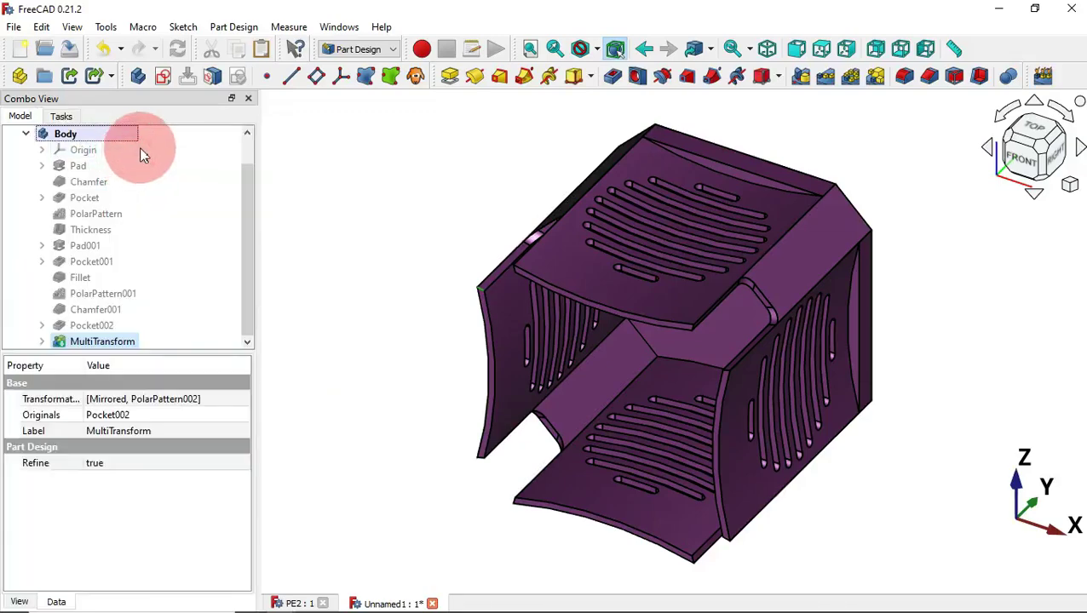
Switch to the Render workbench, collapse the Body in the tree, and add a point light to the document.
{"action": "left_click", "coordinate": [347, 53]}
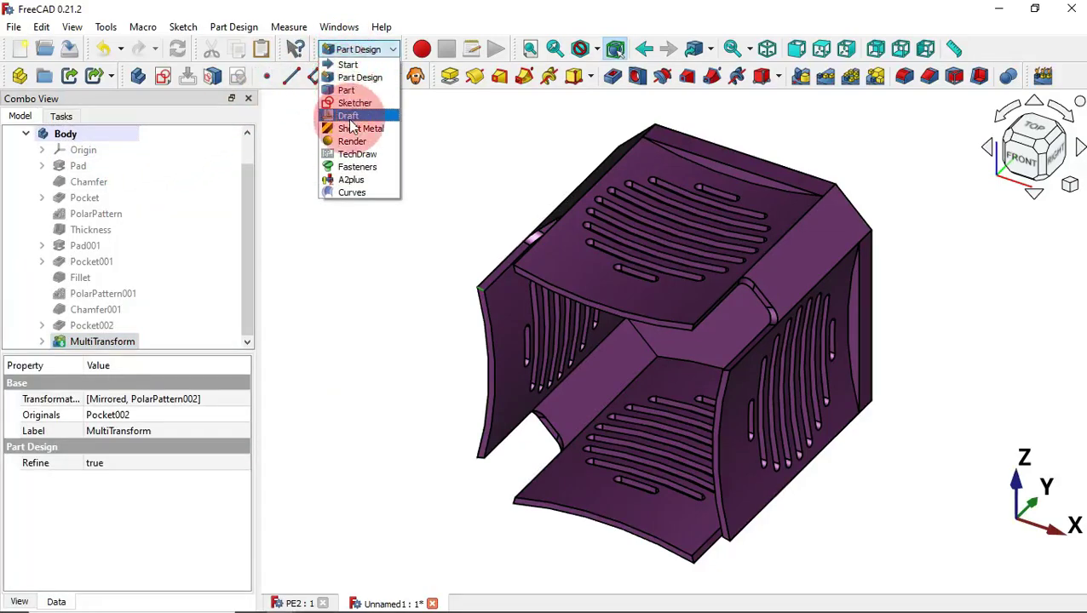
{"action": "left_click", "coordinate": [351, 141]}
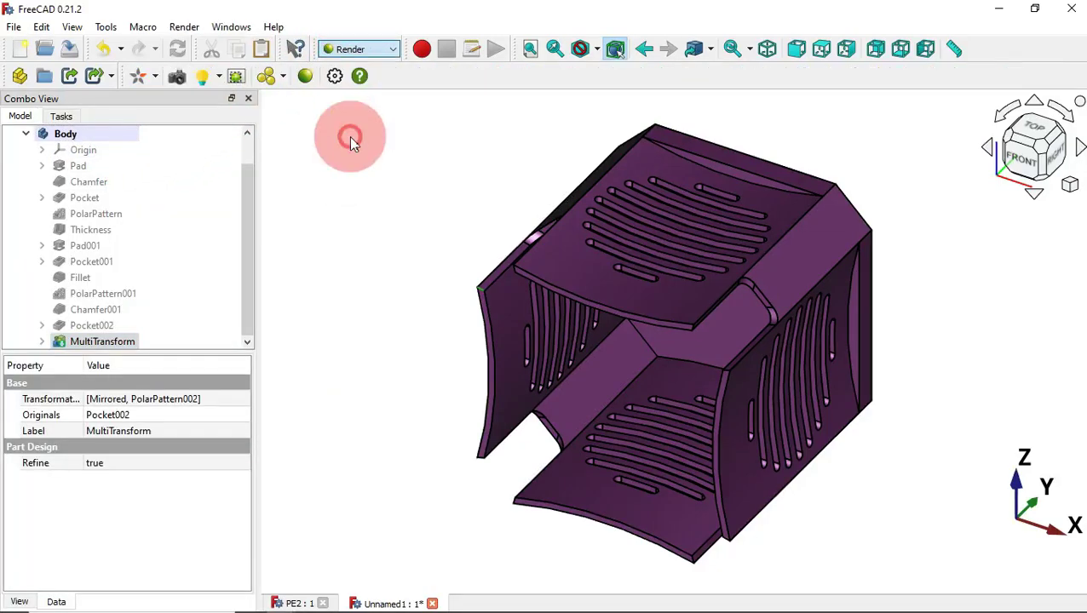
{"action": "left_click", "coordinate": [352, 195]}
{"action": "left_click", "coordinate": [25, 134]}
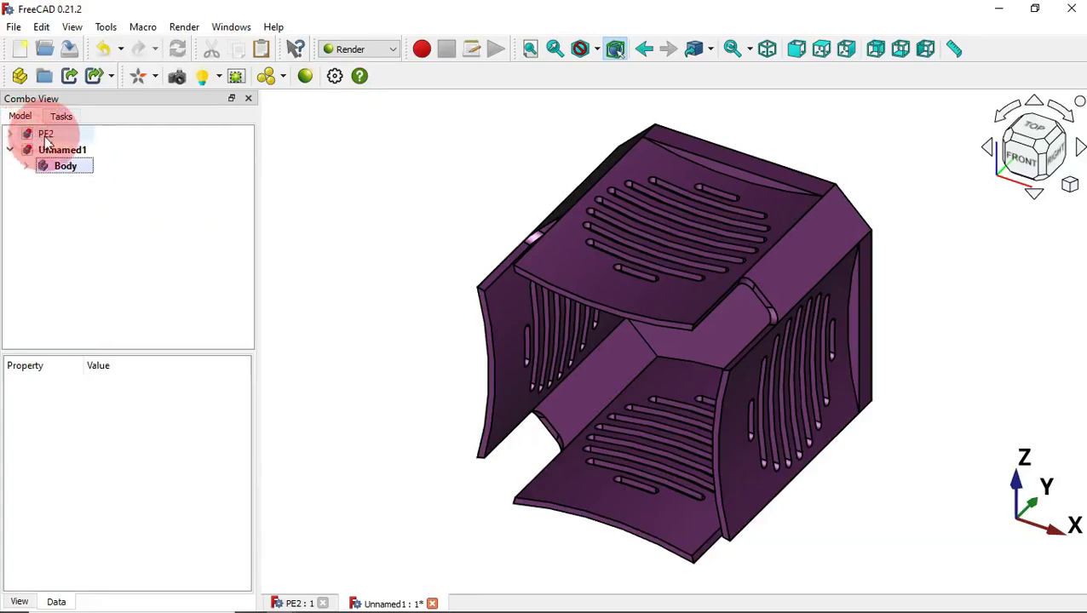
{"action": "left_click", "coordinate": [204, 79]}
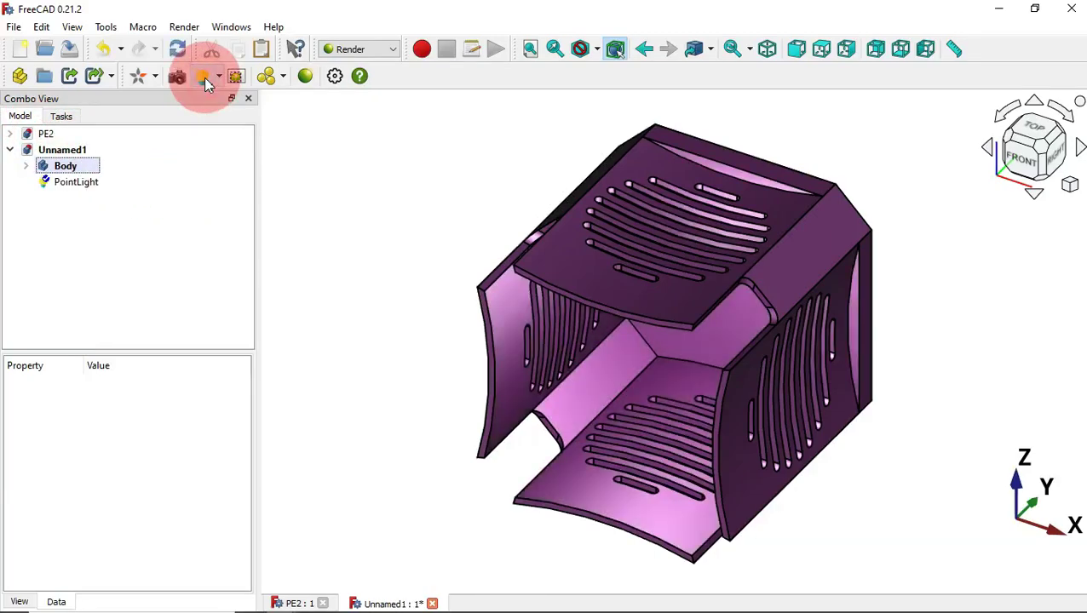
Transform the point light by raising it along the Z axis to the slotted top of the housing, and accept the placement.
{"action": "double_click", "coordinate": [75, 184]}
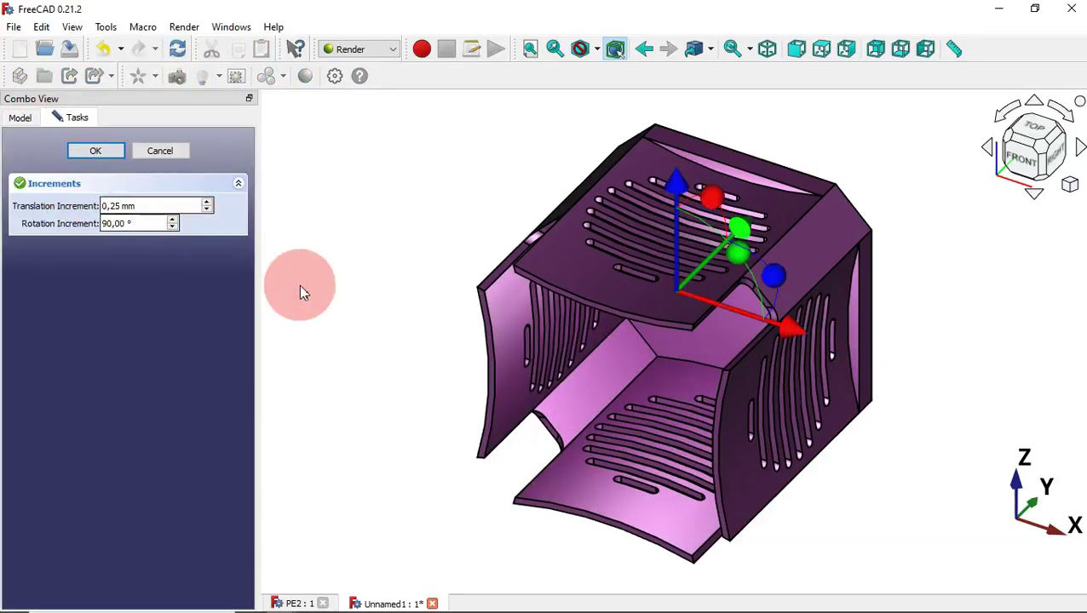
{"action": "scroll", "coordinate": [332, 306], "scroll_direction": "down", "scroll_amount": 1}
{"action": "left_click_drag", "start_coordinate": [620, 186], "coordinate": [619, 107]}
{"action": "left_click", "coordinate": [794, 309]}
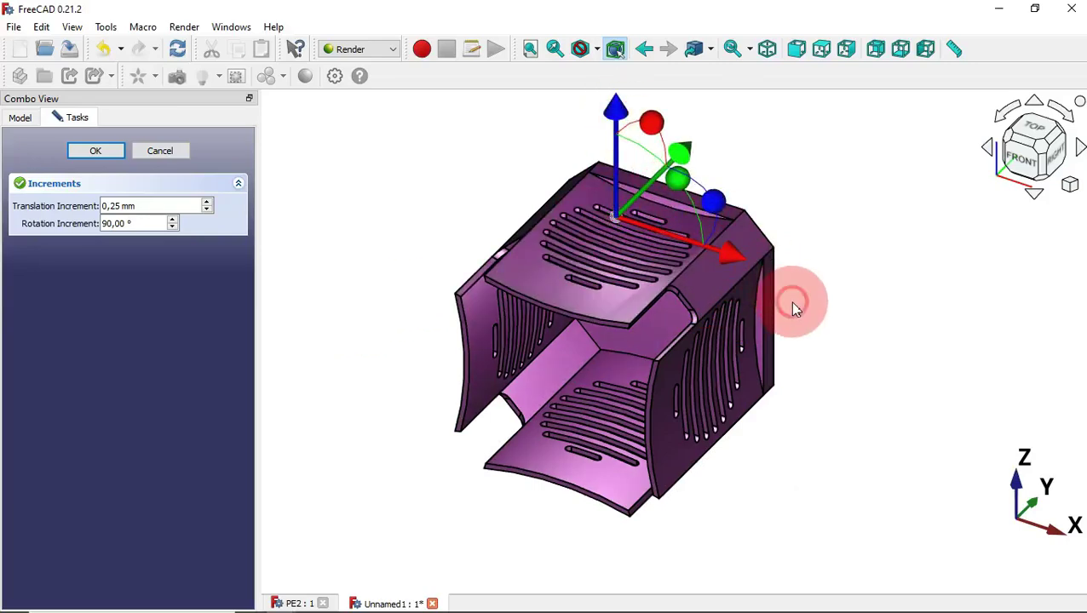
{"action": "middle_click_drag", "start_coordinate": [793, 308], "coordinate": [720, 368]}
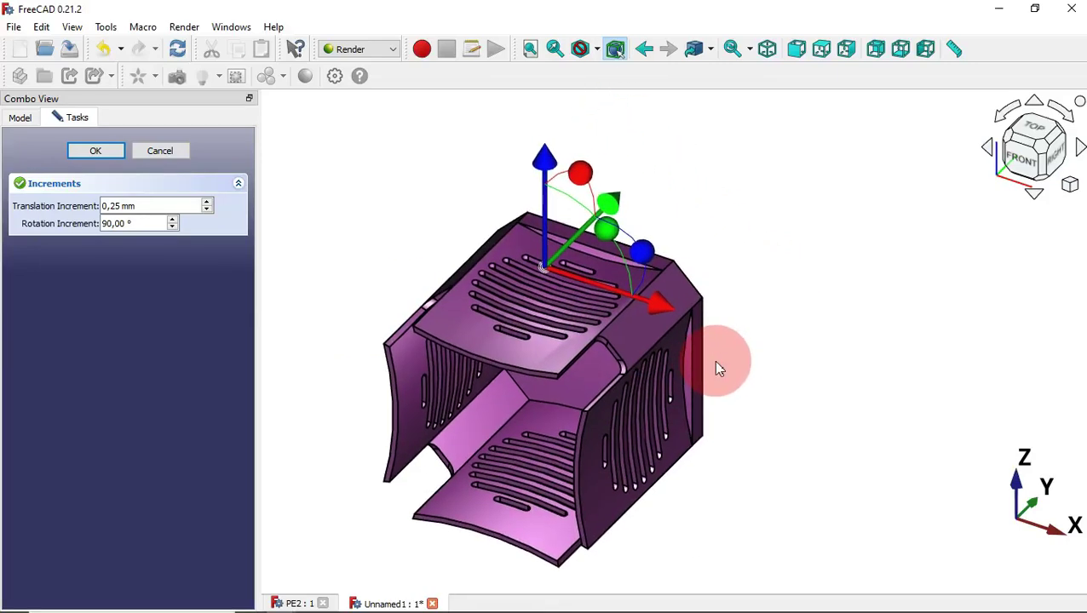
{"action": "left_click_drag", "start_coordinate": [545, 165], "coordinate": [549, 165]}
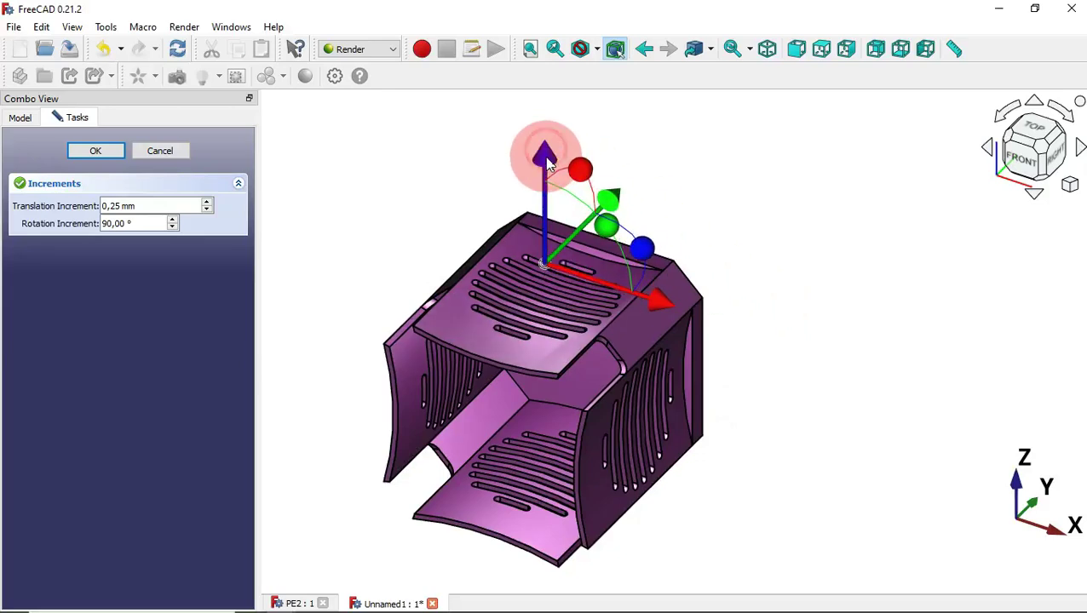
{"action": "left_click", "coordinate": [108, 149]}
{"action": "left_click", "coordinate": [322, 175]}
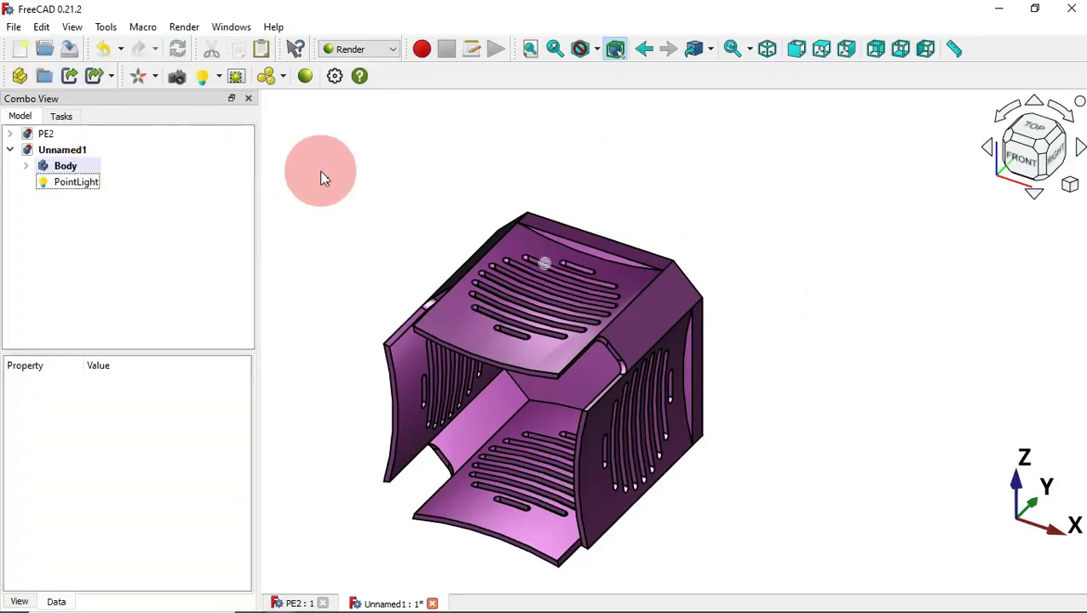
Add a second point light and move it beside the housing's right-hand slotted wall, at about X 55.25, Y 7.25, Z -3.
{"action": "left_click", "coordinate": [205, 78]}
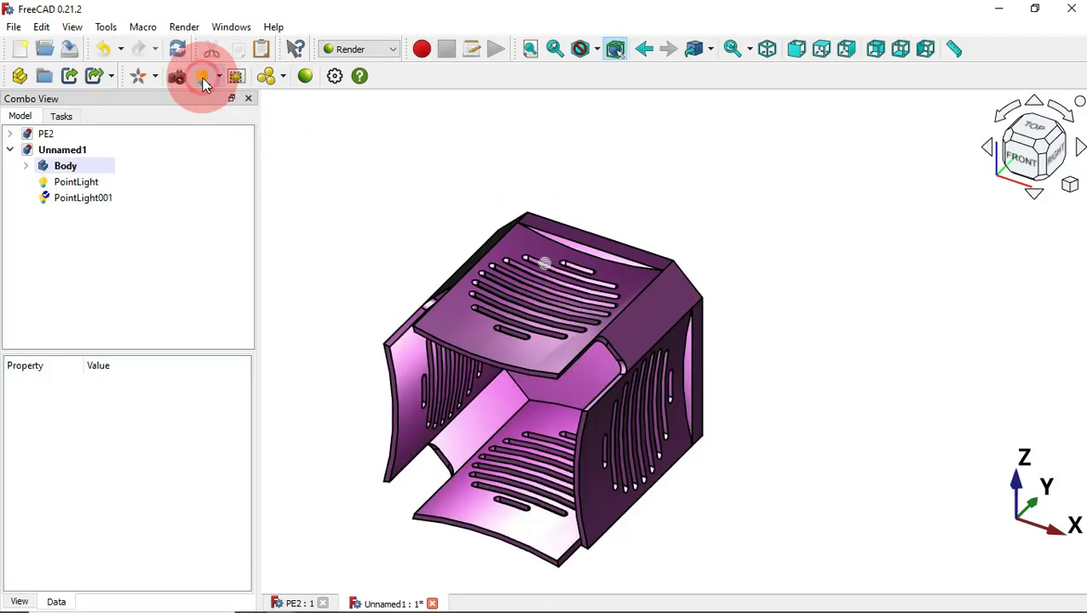
{"action": "double_click", "coordinate": [98, 198]}
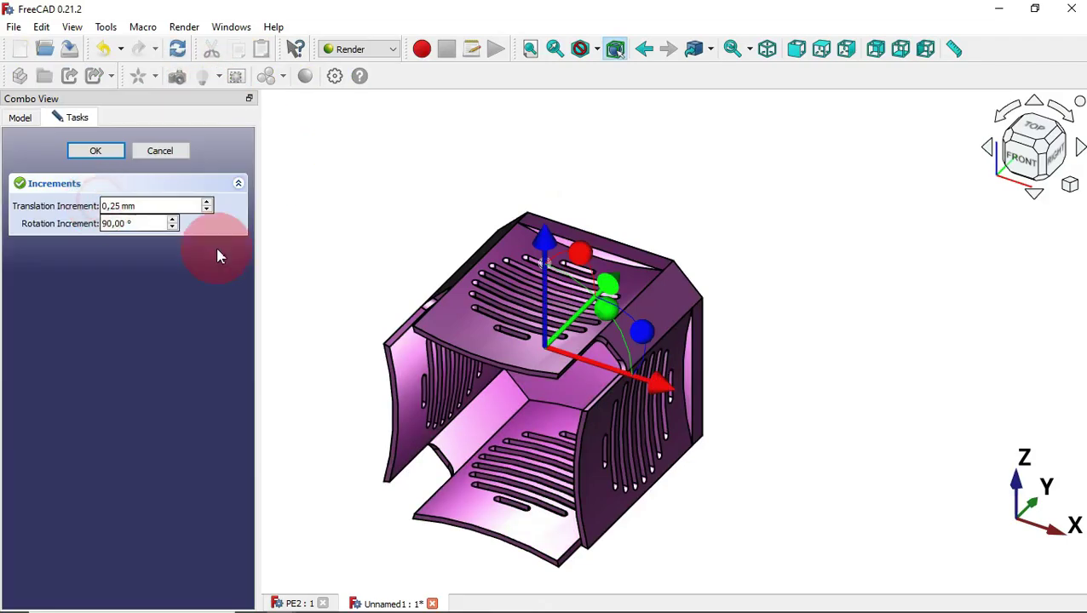
{"action": "left_click_drag", "start_coordinate": [658, 388], "coordinate": [803, 429]}
{"action": "left_click_drag", "start_coordinate": [704, 299], "coordinate": [697, 348]}
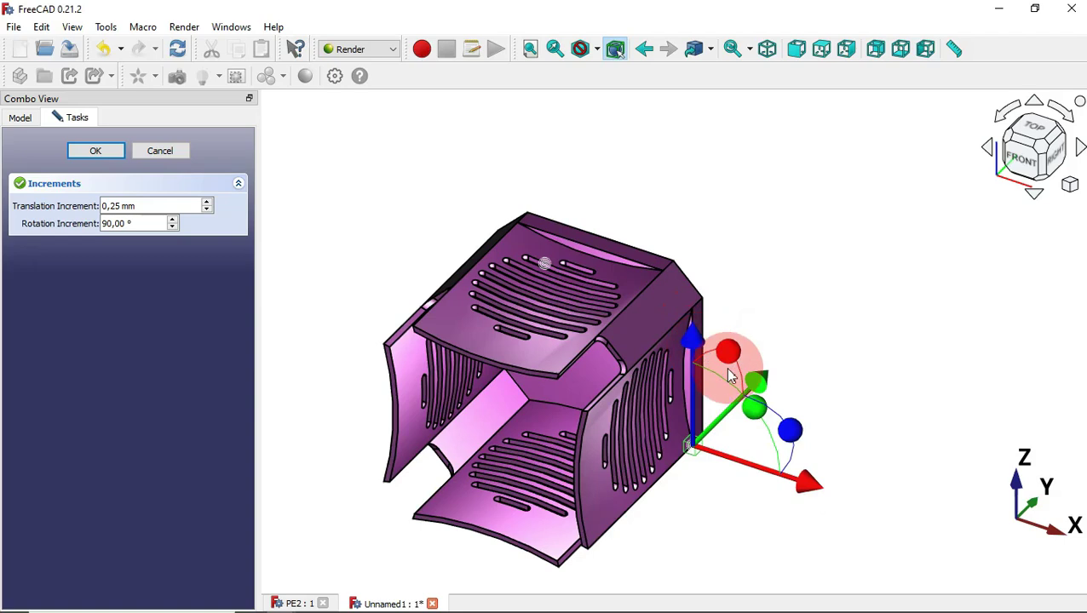
{"action": "left_click_drag", "start_coordinate": [753, 381], "coordinate": [761, 369]}
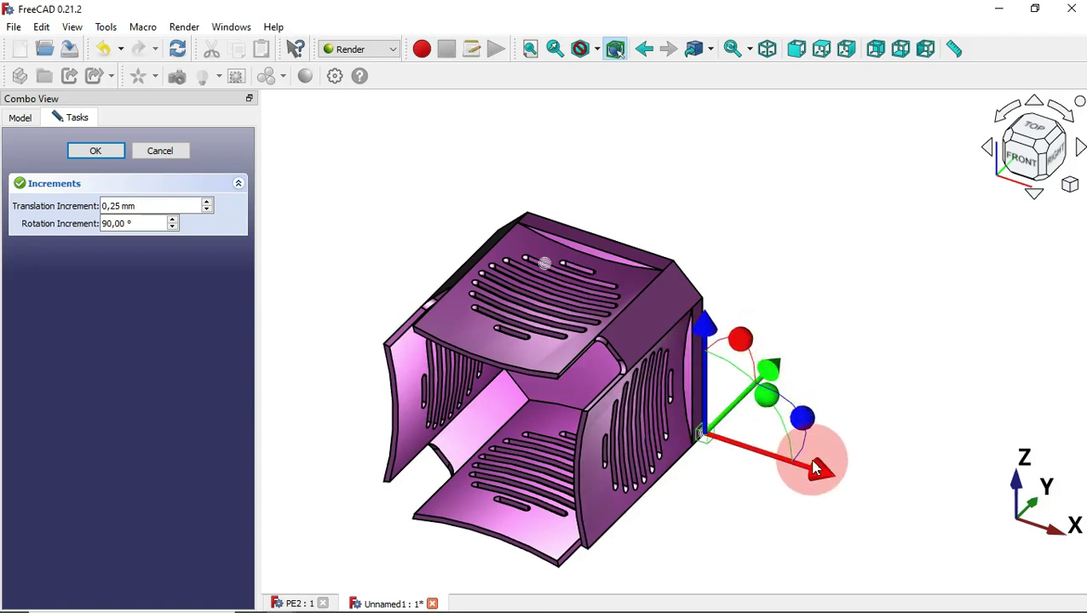
{"action": "left_click_drag", "start_coordinate": [807, 460], "coordinate": [826, 473]}
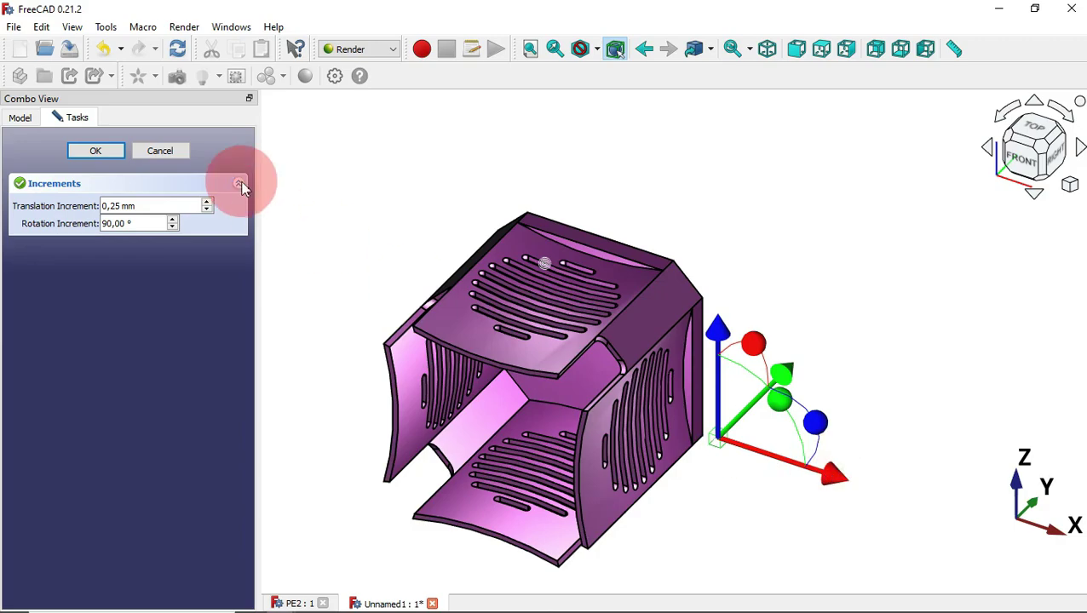
{"action": "left_click", "coordinate": [119, 153]}
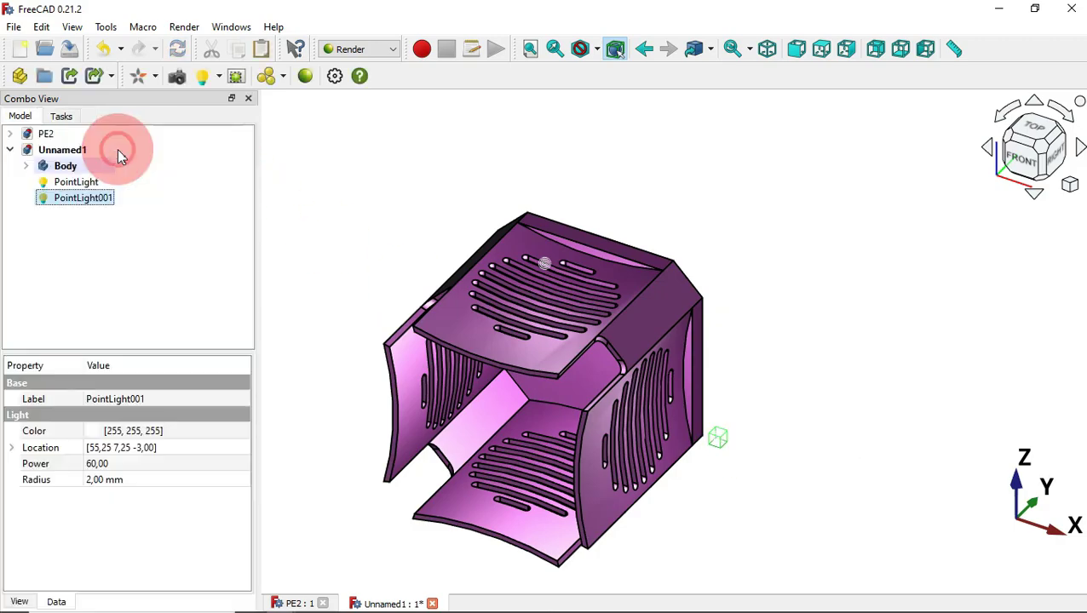
Examine how the two point lights illuminate the housing's slotted faces and interior, from close up and as a whole.
{"action": "left_click", "coordinate": [701, 358]}
{"action": "left_click", "coordinate": [820, 387]}
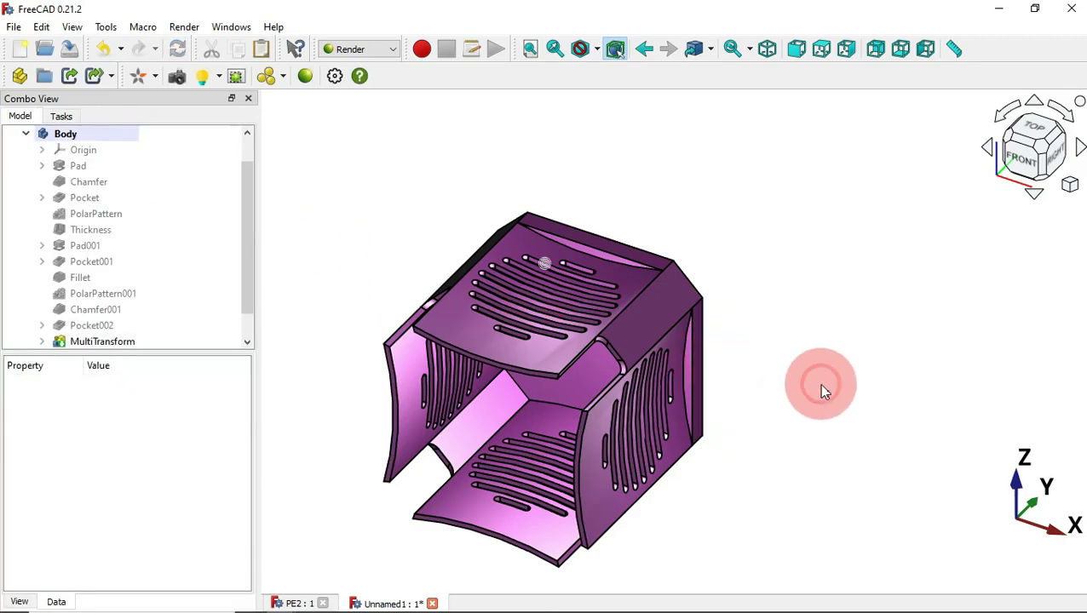
{"action": "middle_click_drag", "start_coordinate": [820, 388], "coordinate": [946, 283]}
{"action": "middle_click_drag", "start_coordinate": [896, 465], "coordinate": [698, 358]}
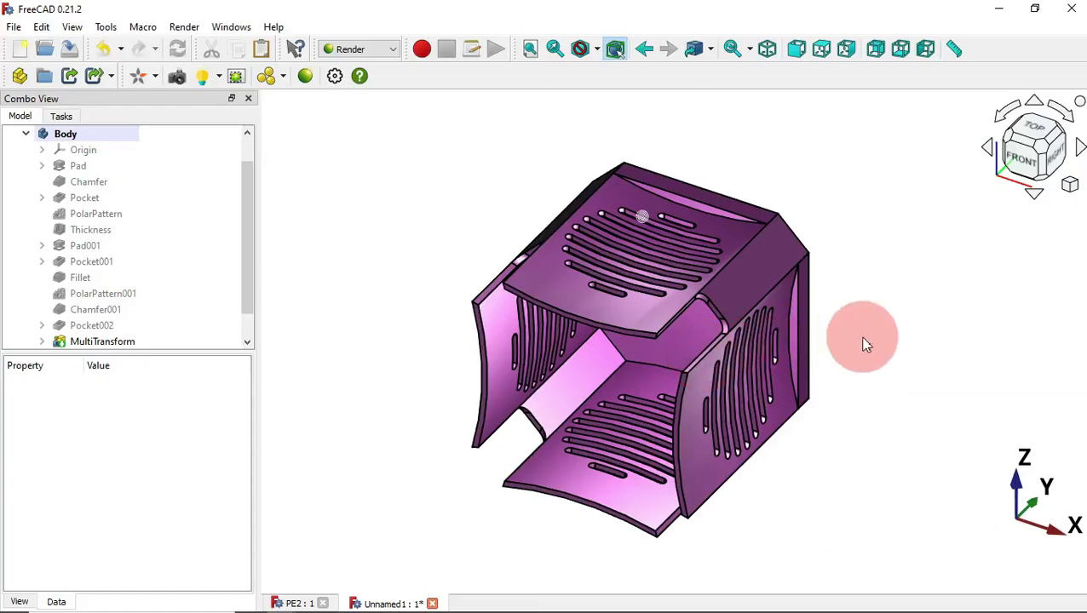
{"action": "scroll", "coordinate": [866, 349], "scroll_direction": "up", "scroll_amount": 3}
{"action": "scroll", "coordinate": [866, 349], "scroll_direction": "down", "scroll_amount": 2}
{"action": "scroll", "coordinate": [866, 341], "scroll_direction": "up", "scroll_amount": 2}
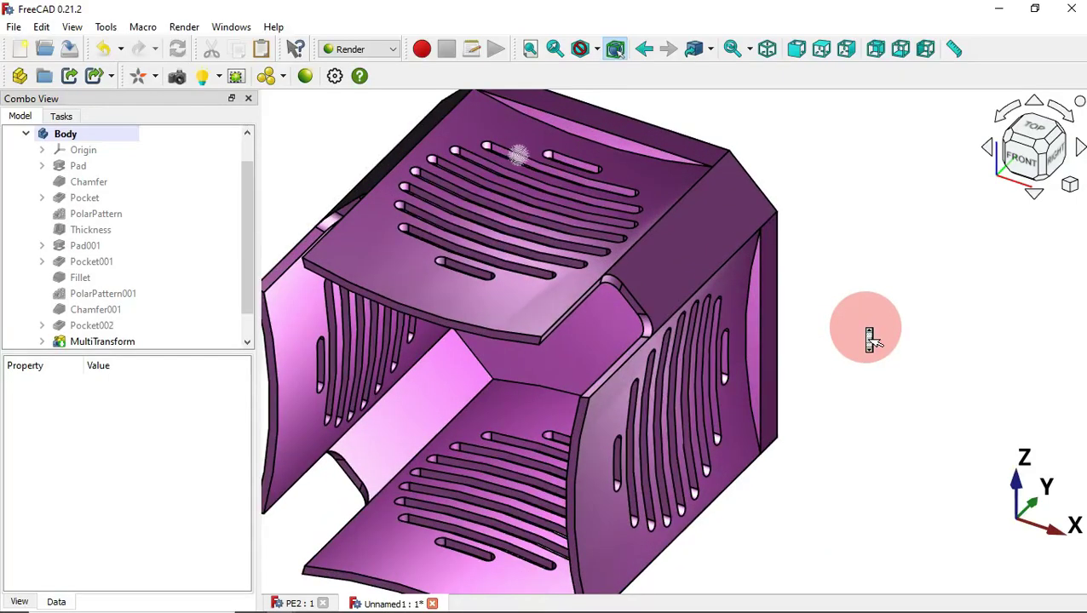
{"action": "scroll", "coordinate": [868, 339], "scroll_direction": "down", "scroll_amount": 2}
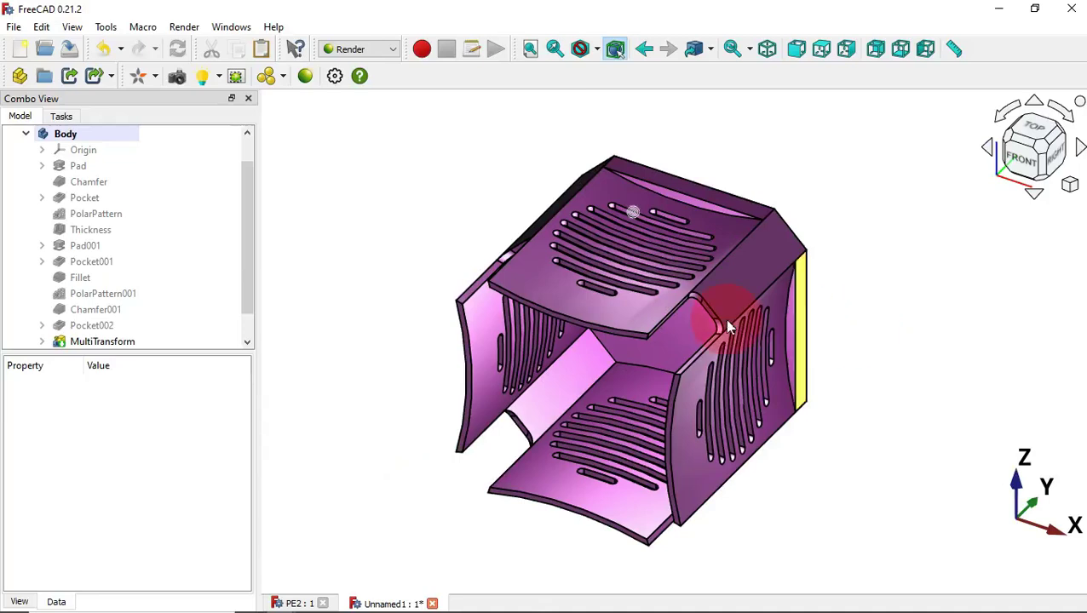
Select both point lights and set their radius to 0.10 mm.
{"action": "left_click", "coordinate": [25, 135]}
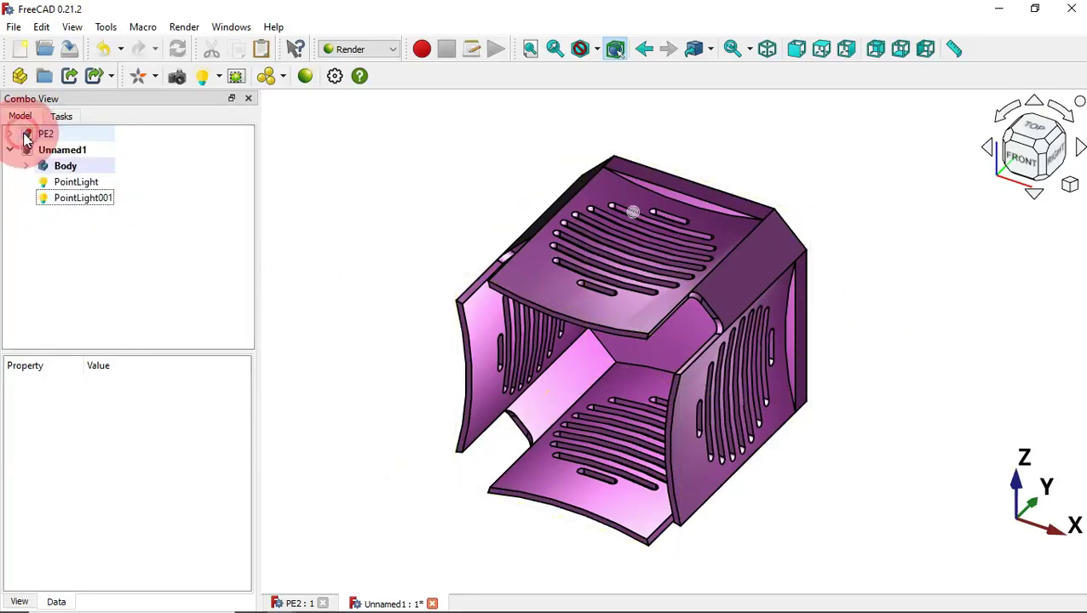
{"action": "left_click", "coordinate": [88, 199]}
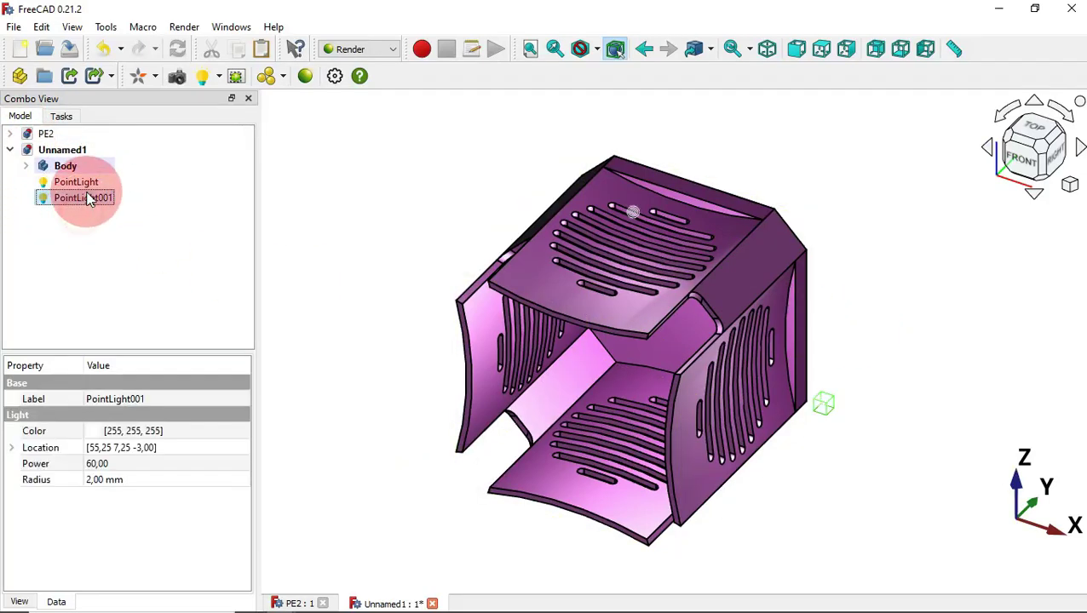
{"action": "left_click", "coordinate": [201, 482]}
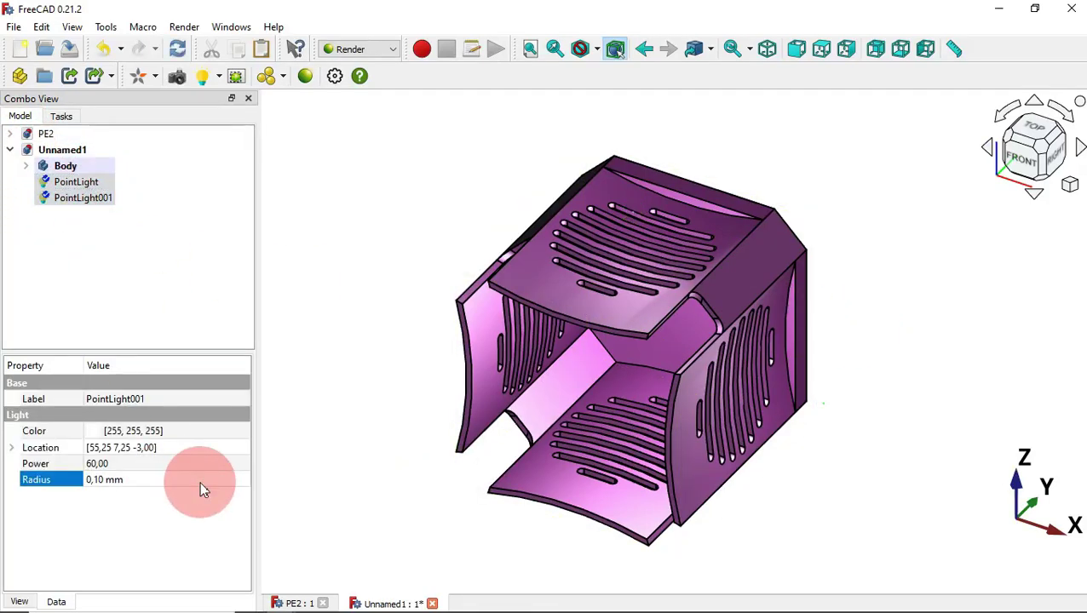